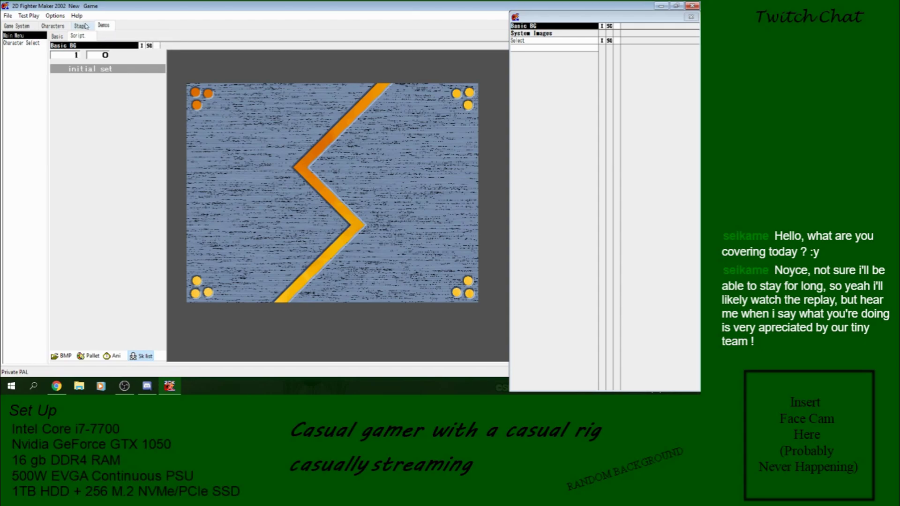
- Review the existing demos and the basic game system settings, including the Game Over demo assignment
click(26, 43)
click(25, 36)
click(19, 26)
click(101, 33)
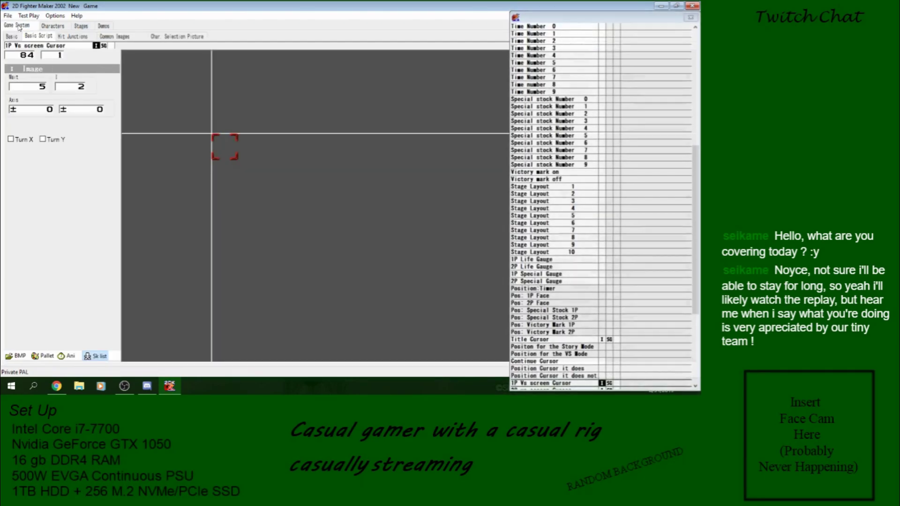
click(11, 36)
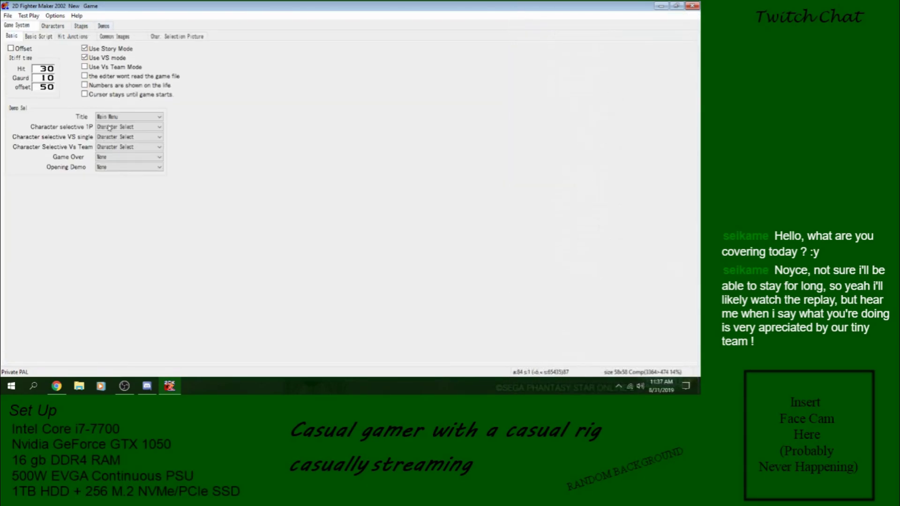
click(112, 157)
click(112, 164)
- Add a new demo named Game Over to the demo list
click(104, 26)
right_click(18, 54)
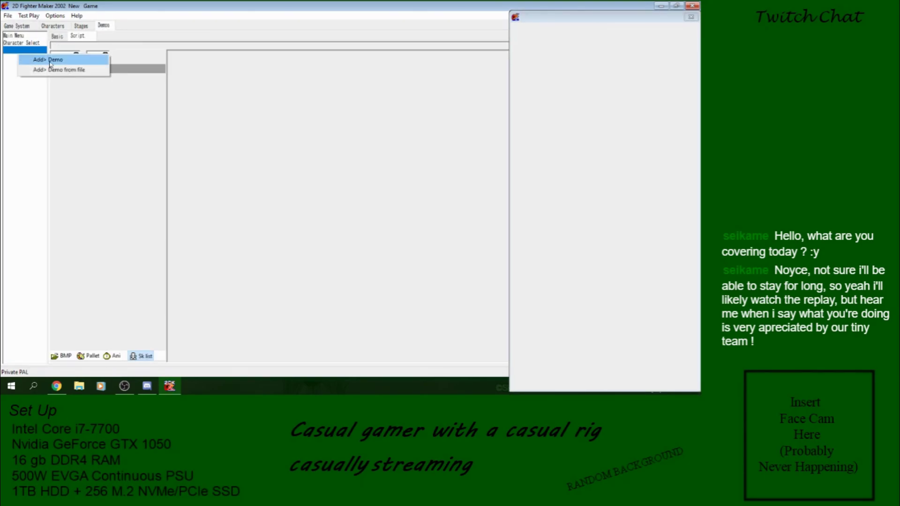
click(65, 64)
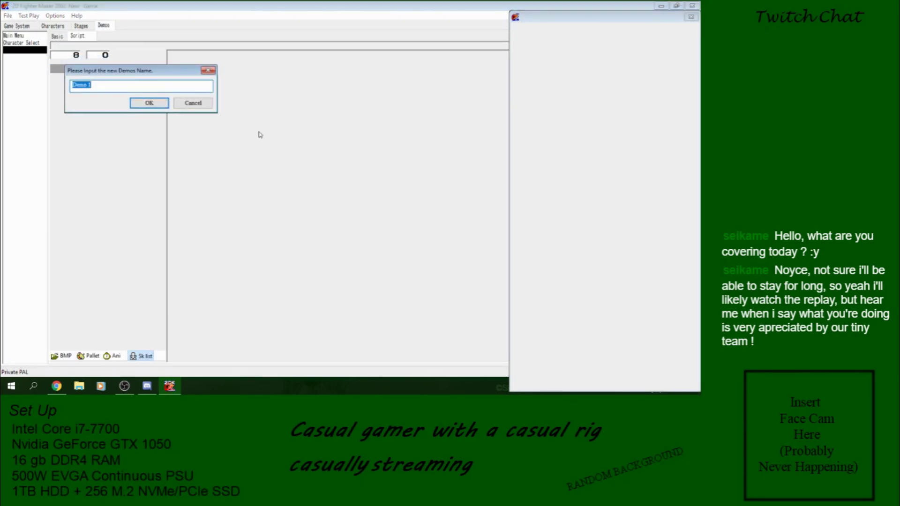
text(Gamw Over)
key(Return)
right_click(599, 27)
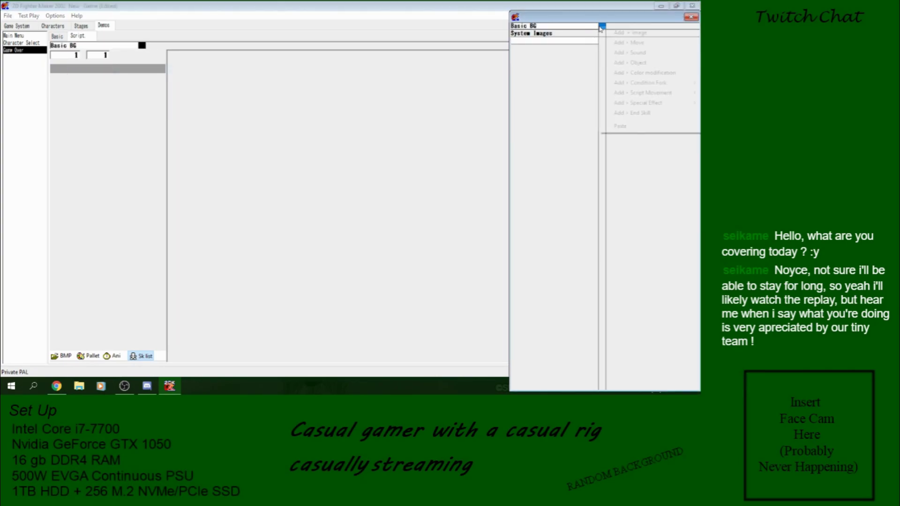
click(624, 33)
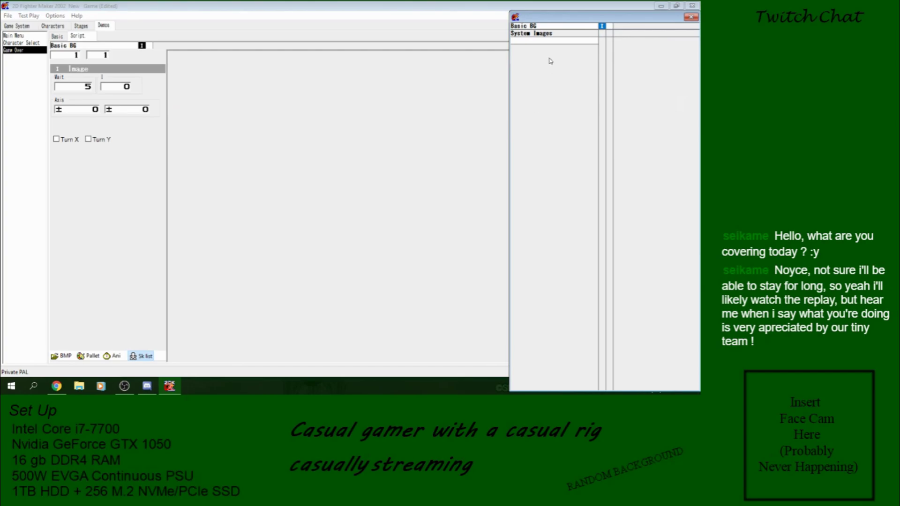
right_click(604, 30)
click(613, 156)
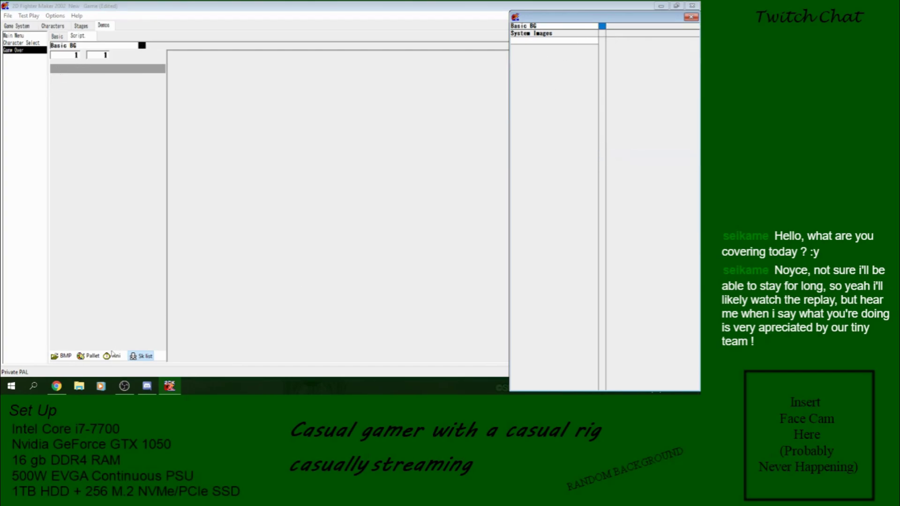
- Load 07.bmp from the Text graphics folder and select the GameOver text as the crop area
click(61, 355)
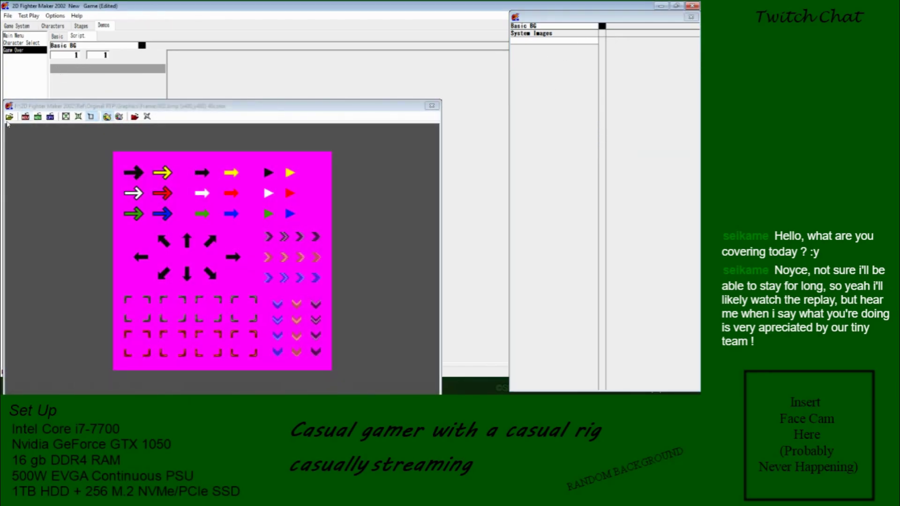
click(9, 118)
click(124, 134)
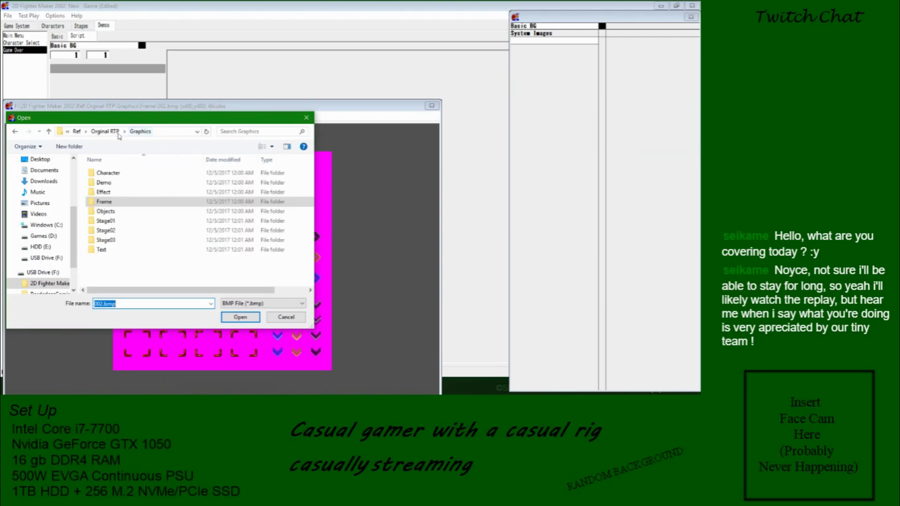
double_click(99, 252)
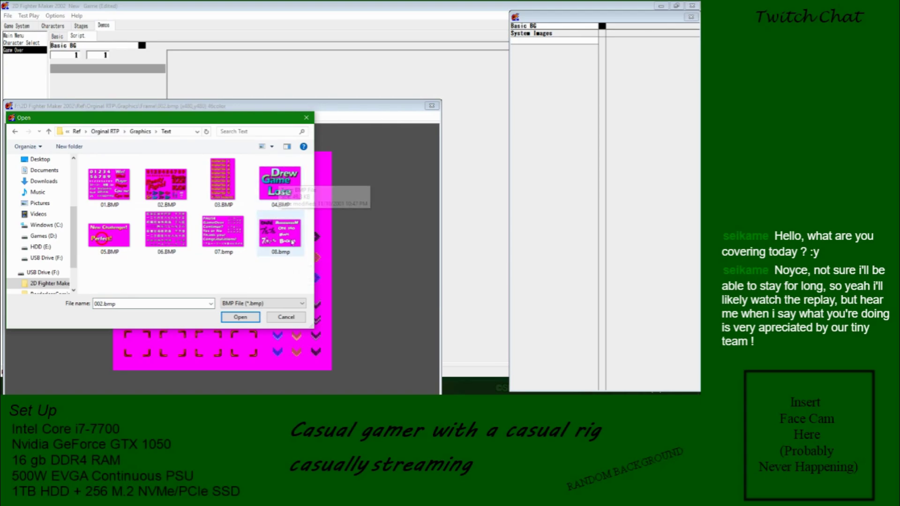
double_click(227, 235)
drag(81, 186, 237, 216)
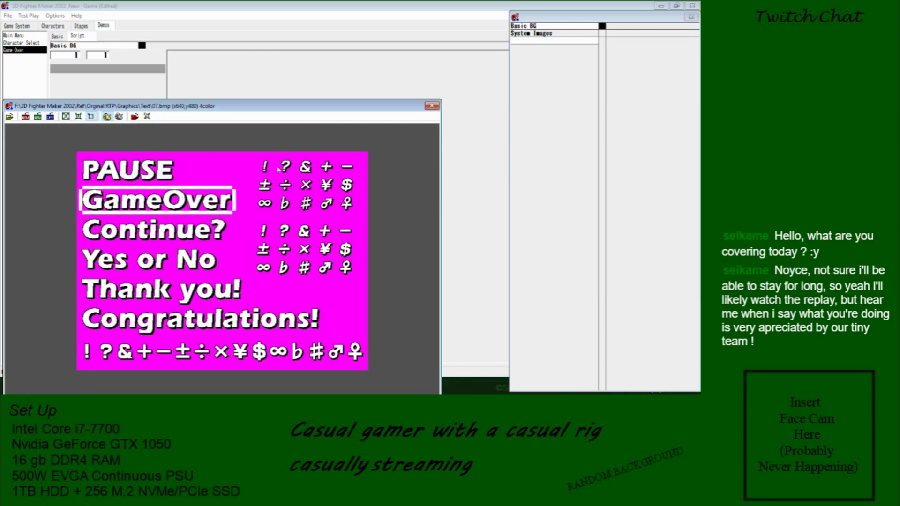
- Add three new skills named Game Over, Continue and Yes/No above System Images in the Game Over demo
right_click(588, 36)
click(597, 41)
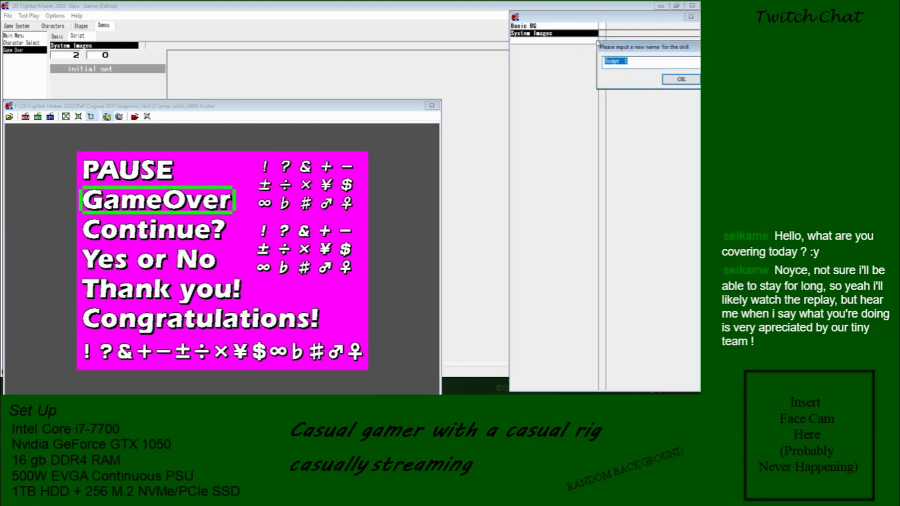
text(Game Over)
key(Return)
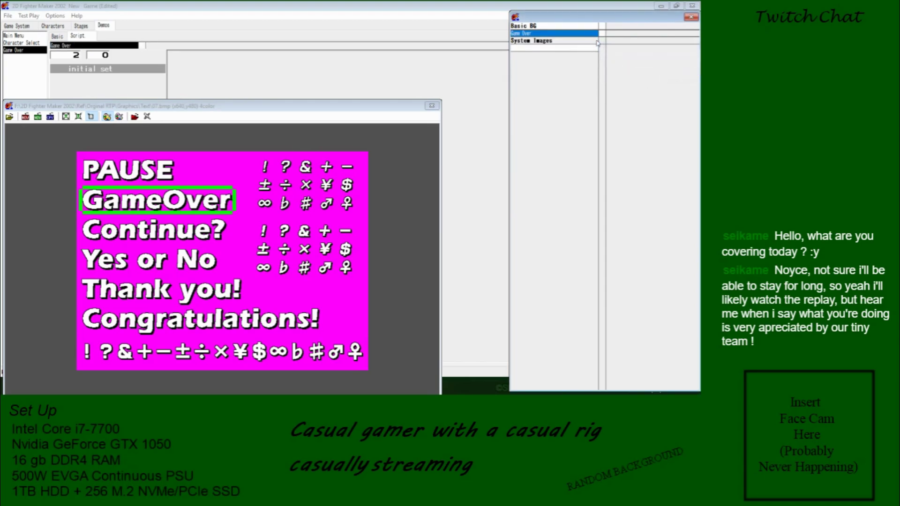
right_click(563, 43)
click(573, 54)
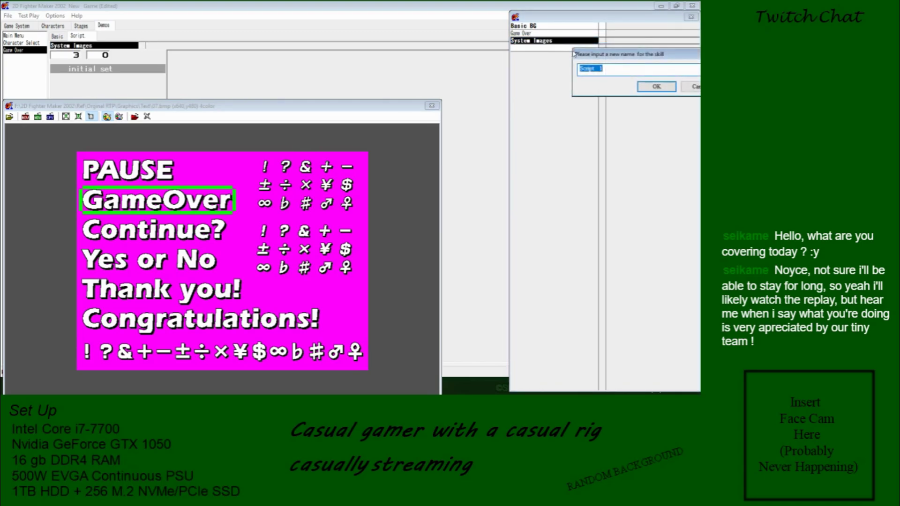
text(Continue)
key(Return)
right_click(574, 49)
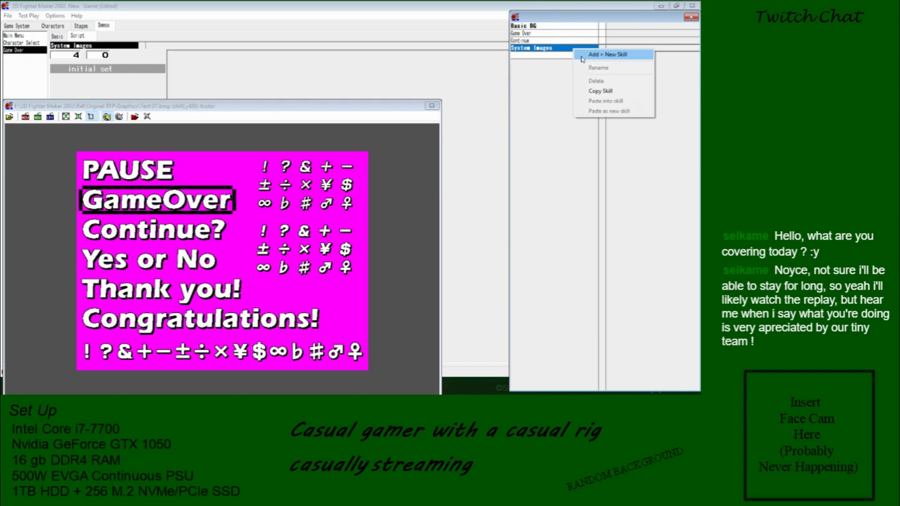
click(581, 58)
text(Yes/No)
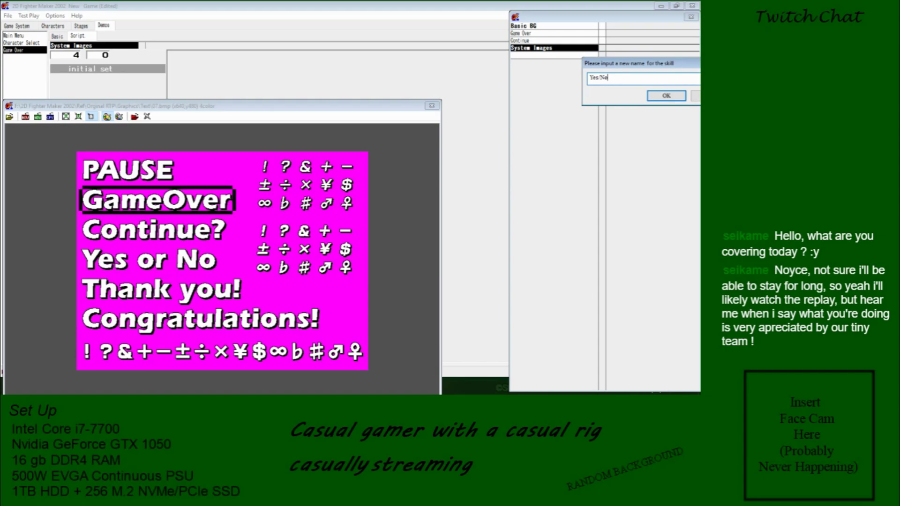
key(Return)
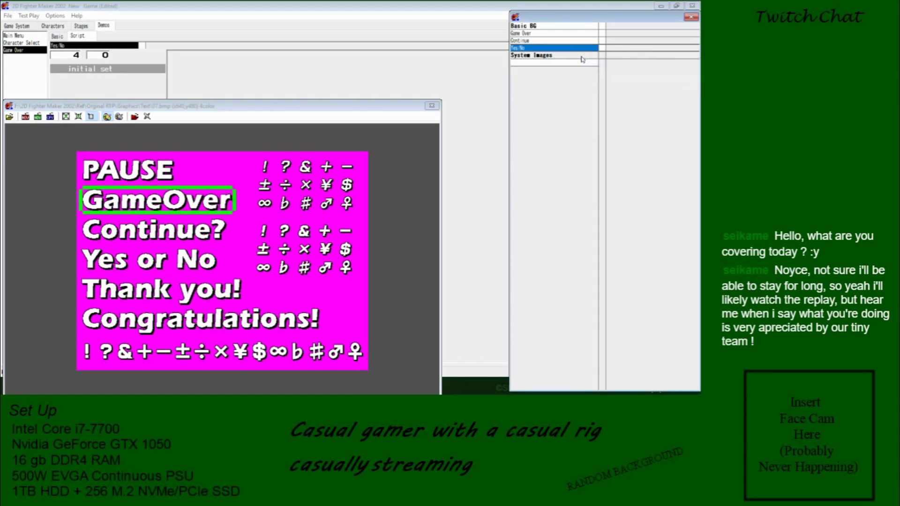
- Insert the cropped GameOver text as an image in the Game Over skill and the Continue? text in the Continue skill
click(602, 33)
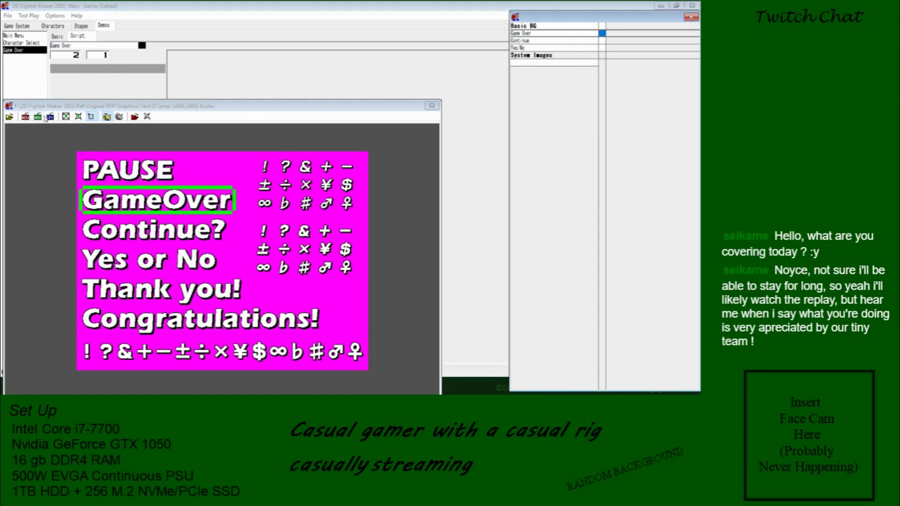
click(30, 116)
click(599, 39)
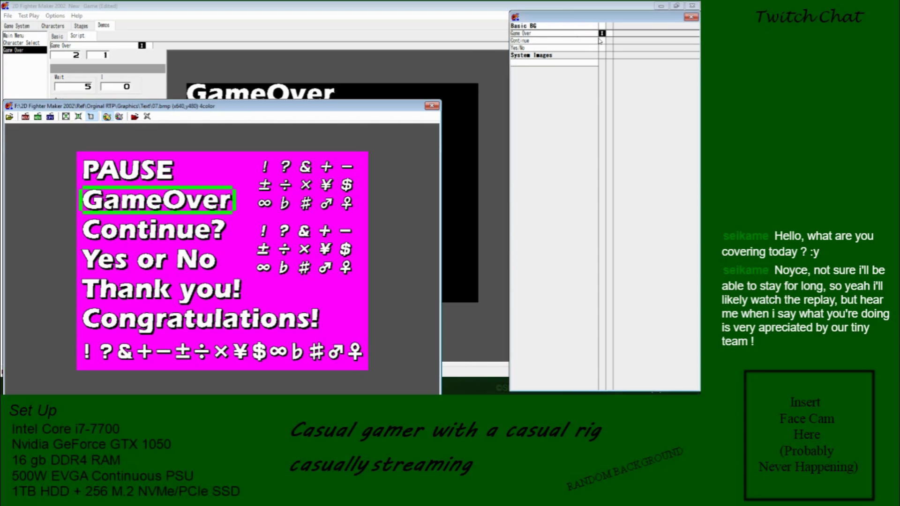
click(602, 41)
click(88, 229)
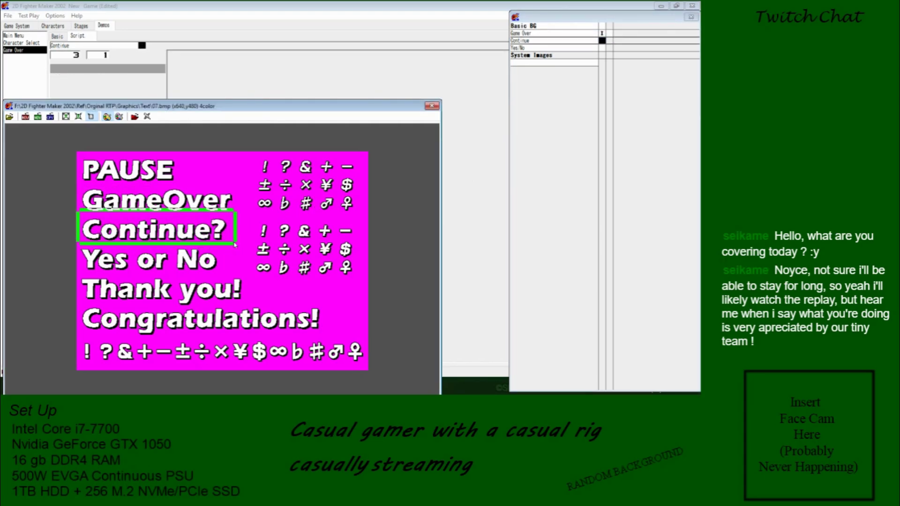
- Crop the Yes or No text from the bitmap, insert it in the Yes/No skill and close the bitmap window
click(603, 47)
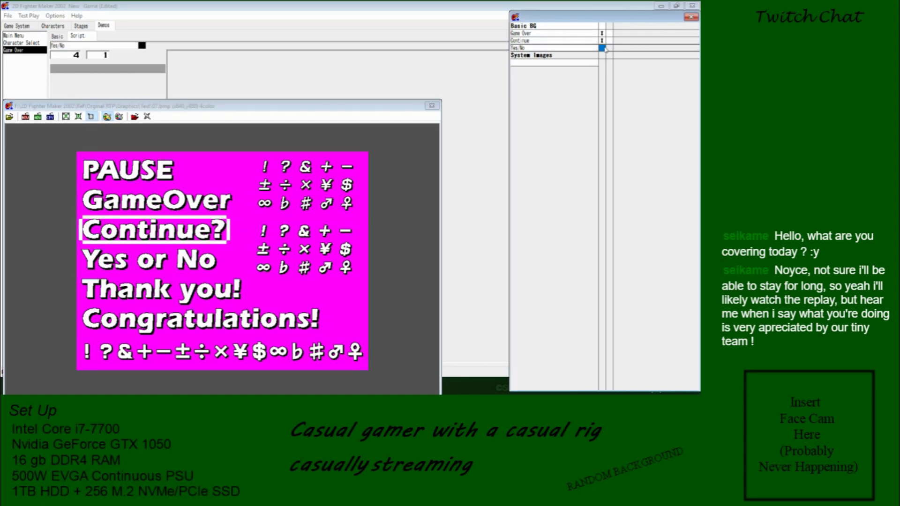
click(78, 250)
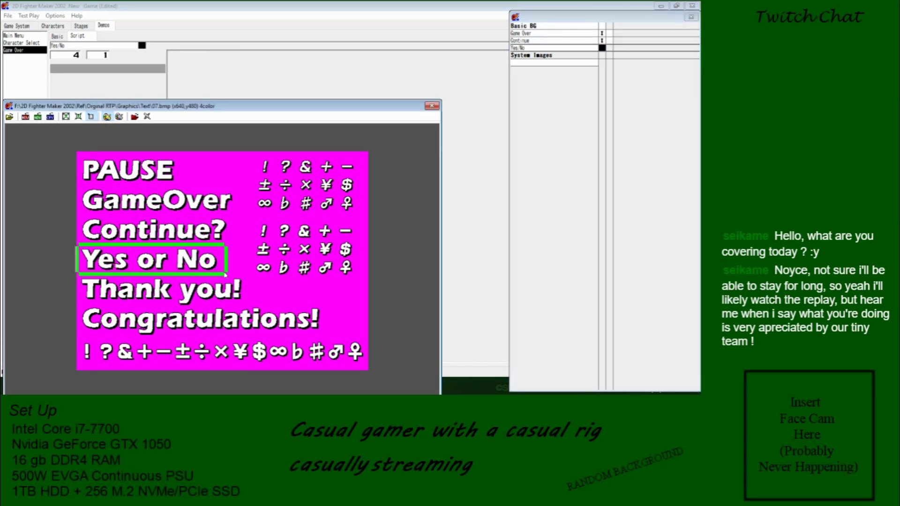
click(25, 118)
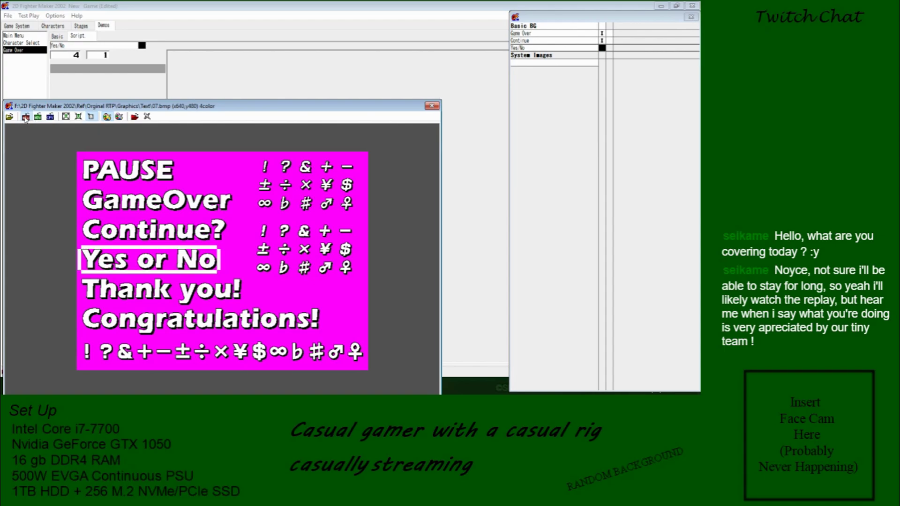
click(431, 106)
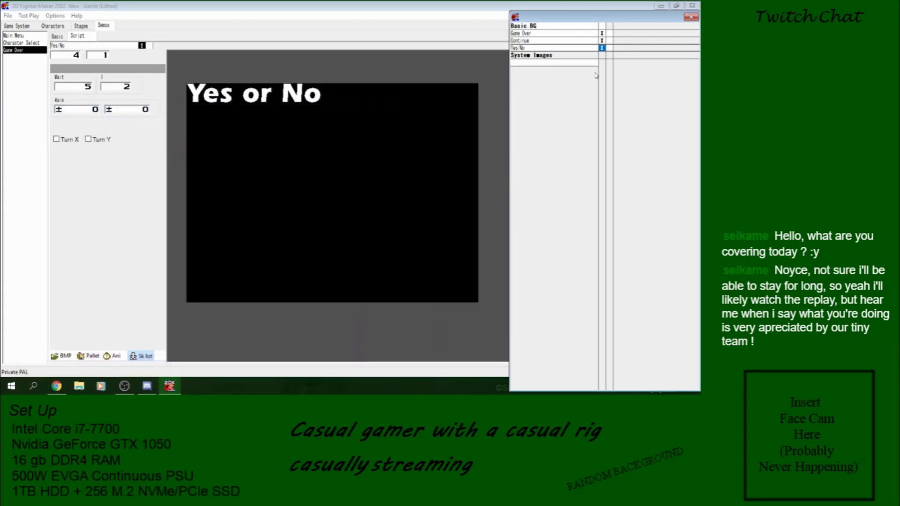
- Move the GameOver text to the upper middle of the screen, at about axis 152, 70
key(Up)
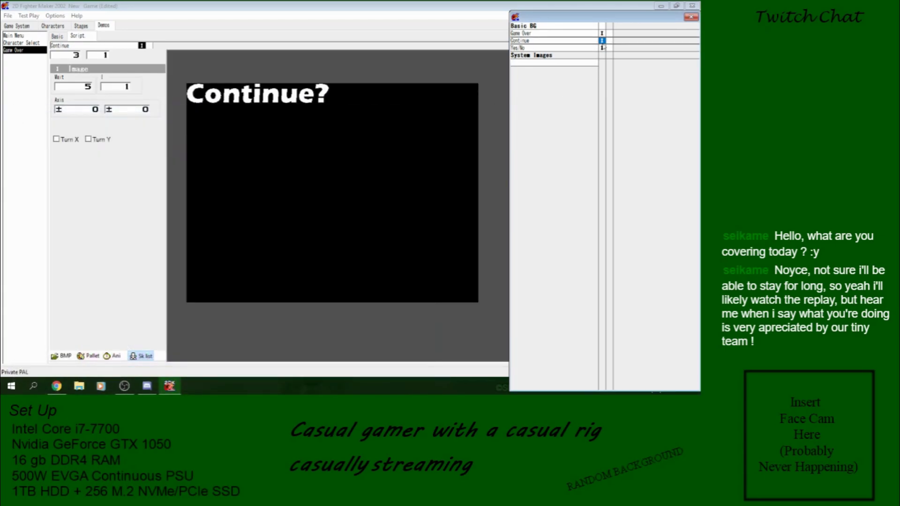
click(116, 356)
click(377, 69)
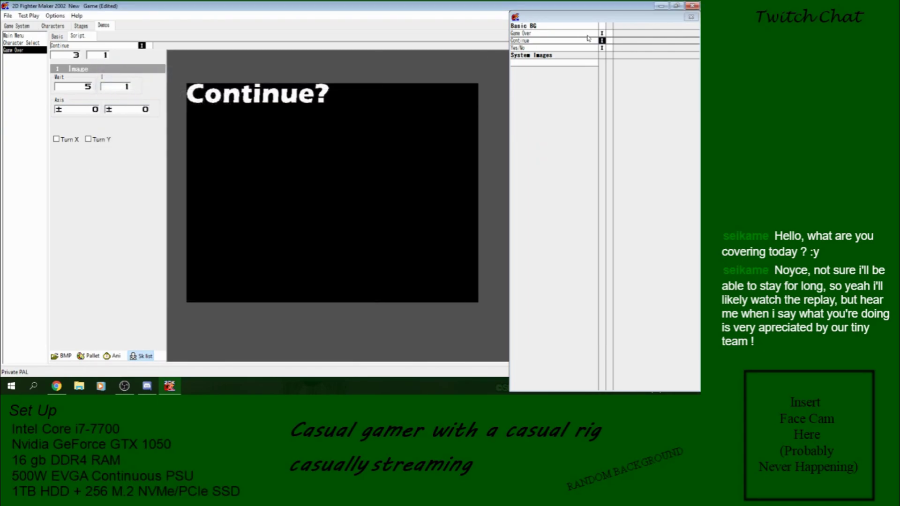
click(602, 34)
mouse_move(271, 100)
mouse_down()
mouse_move(352, 157)
mouse_move(332, 156)
mouse_move(347, 150)
mouse_move(340, 133)
mouse_move(270, 99)
mouse_up()
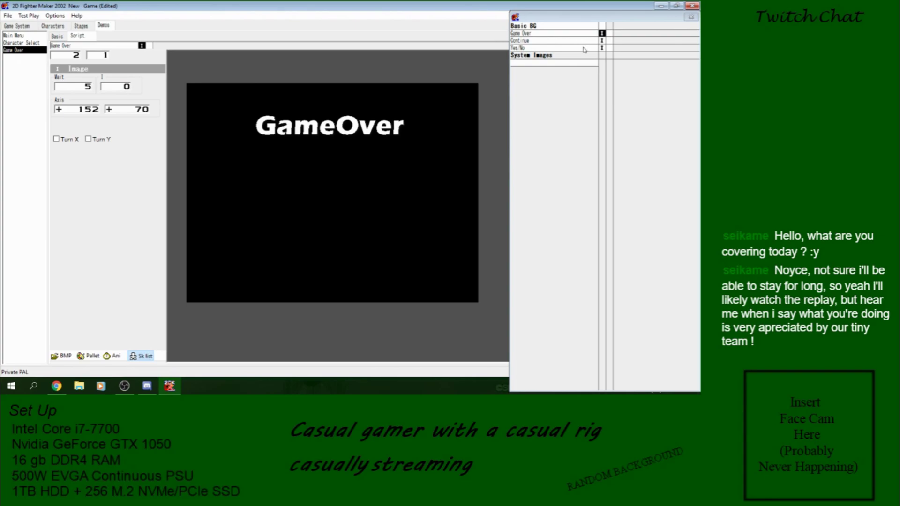
- Move the Continue? text to the lower middle of the screen and the Yes or No text beneath it, at about axis 178, 310
click(602, 40)
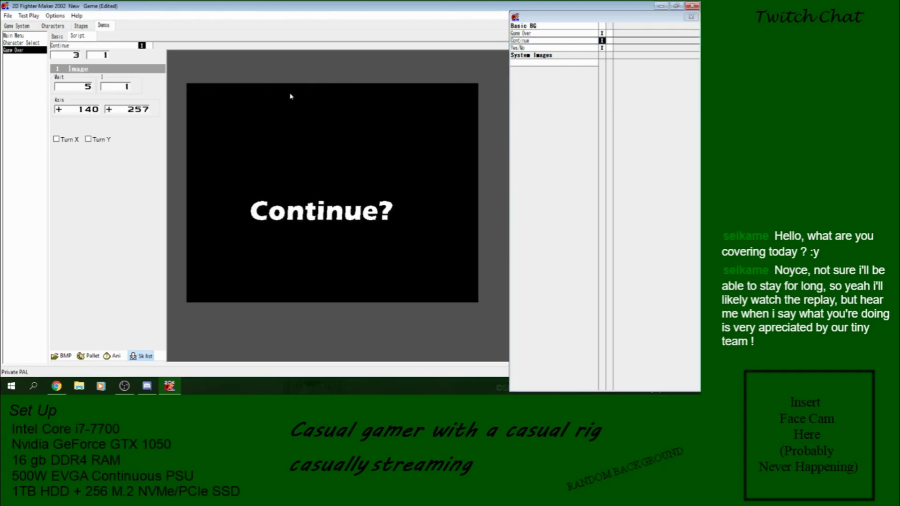
click(602, 47)
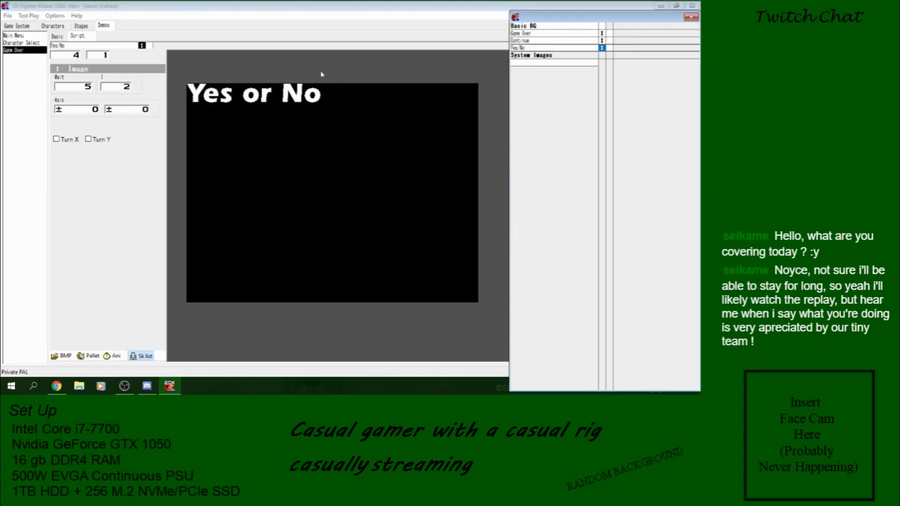
click(265, 96)
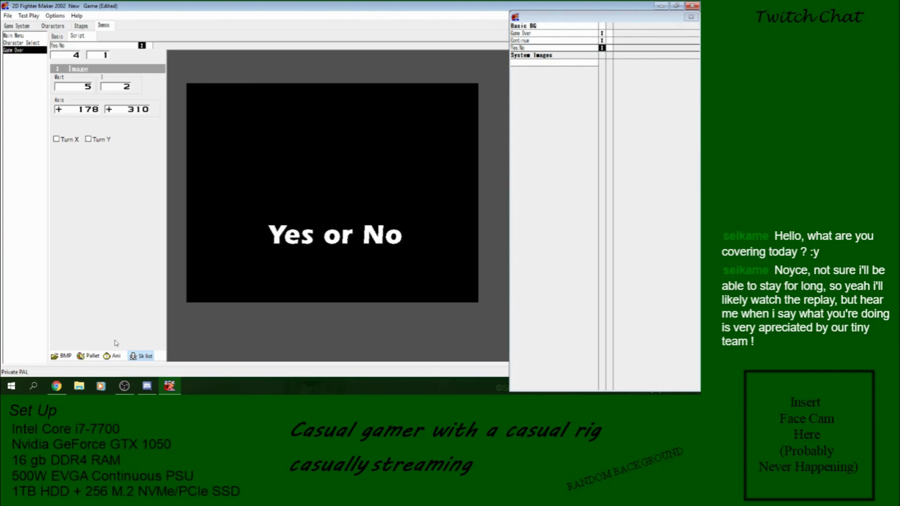
- Preview the combined layout and set the GameOver image's X axis to 161 to centre it above the other texts
click(114, 356)
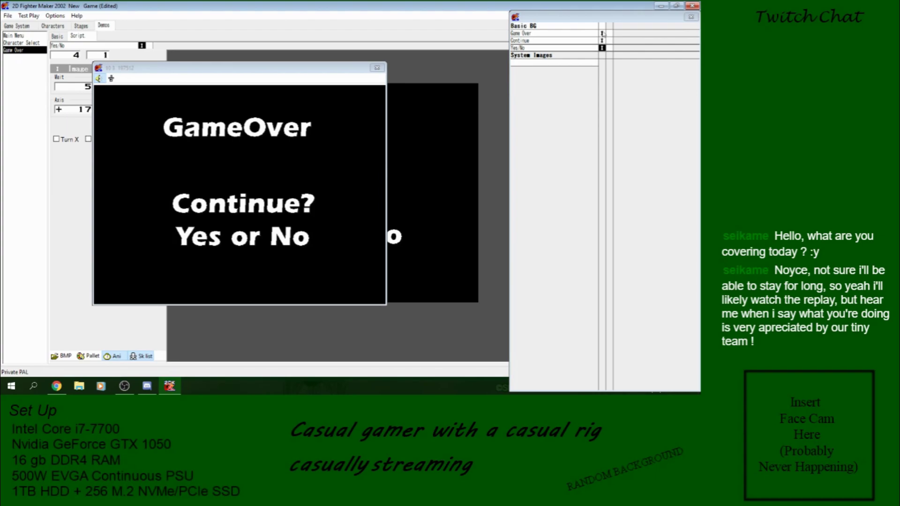
click(602, 33)
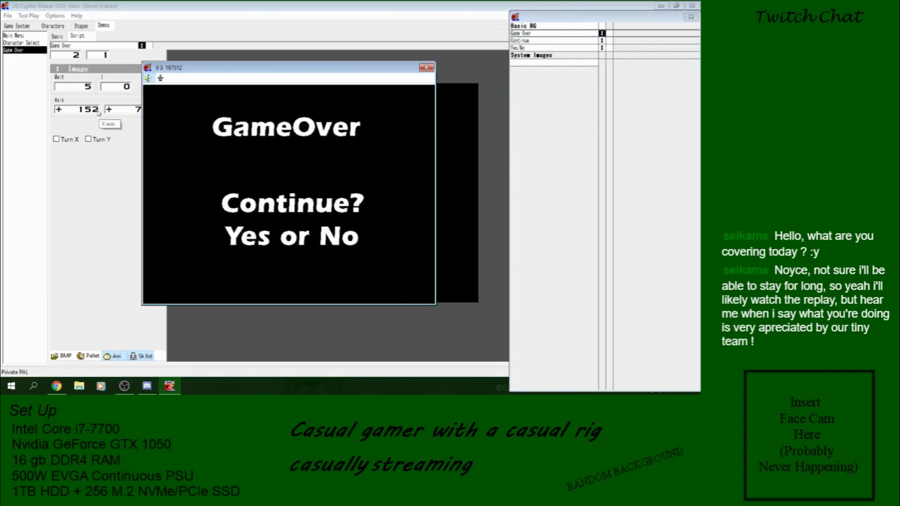
click(99, 113)
scroll(98, 112, up, 9)
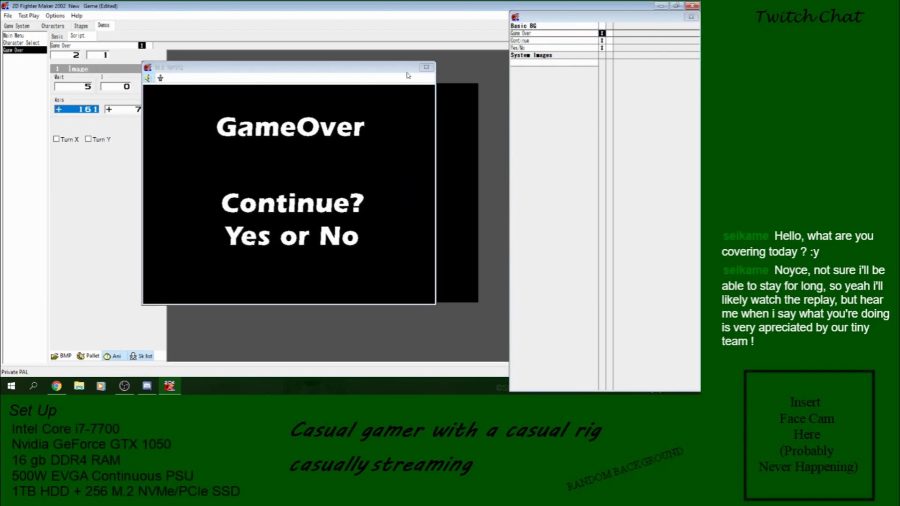
click(425, 69)
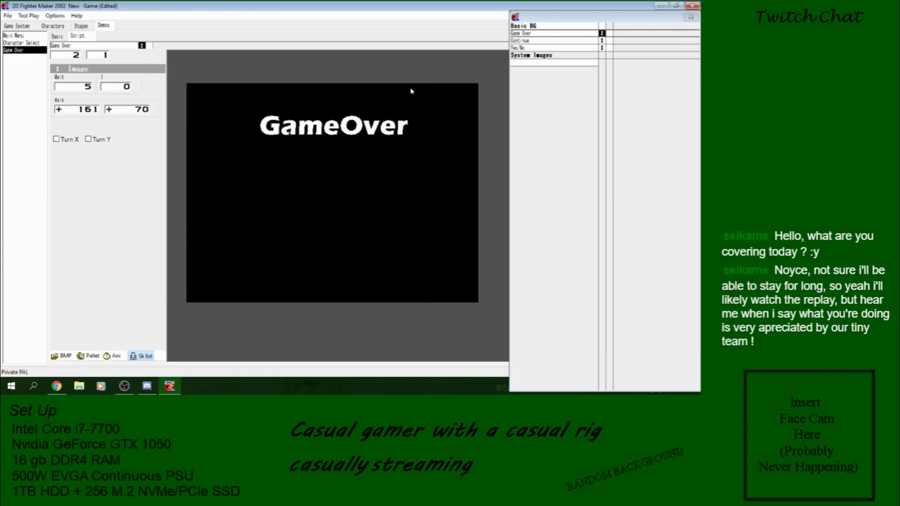
- Select the empty block of the Basic BG skill and bring up the bitmap file browser for it
click(602, 26)
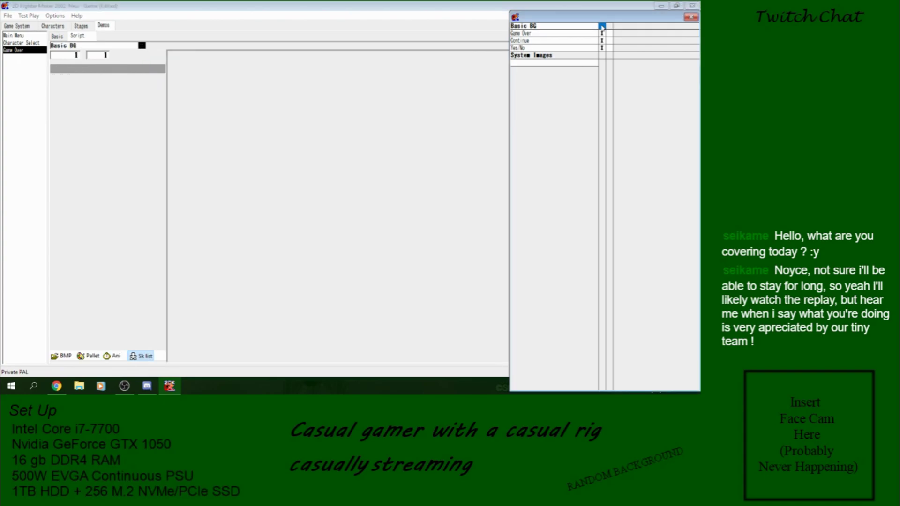
click(62, 357)
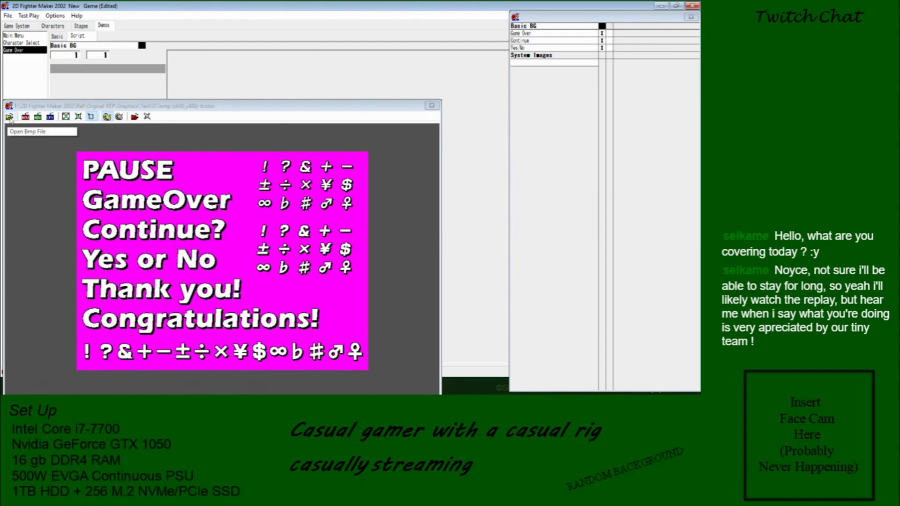
click(10, 117)
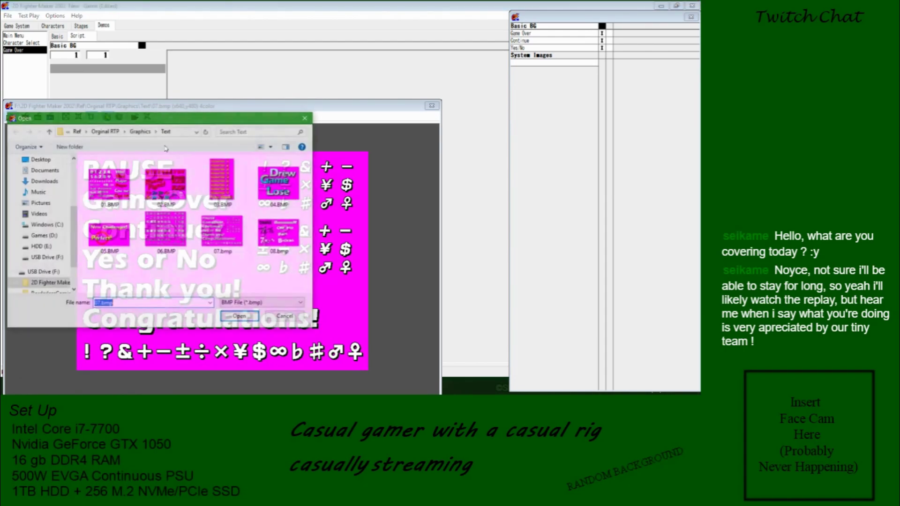
click(140, 133)
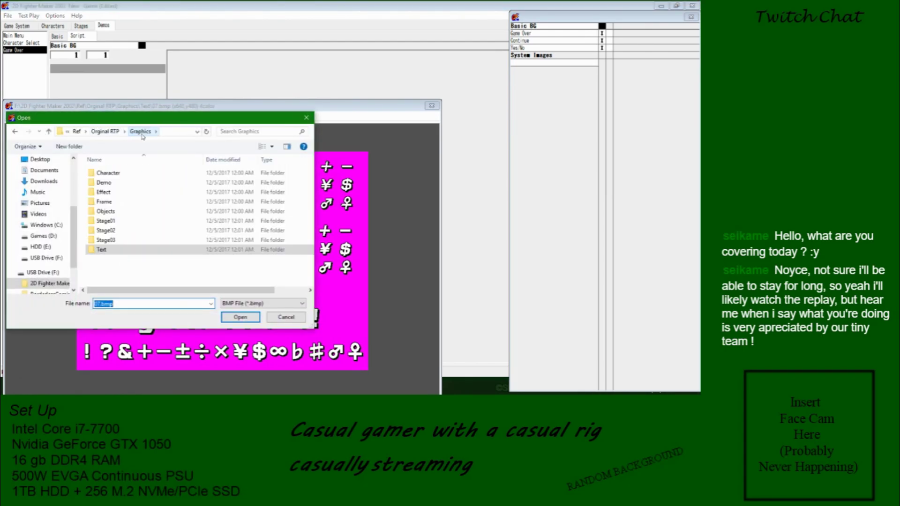
double_click(130, 204)
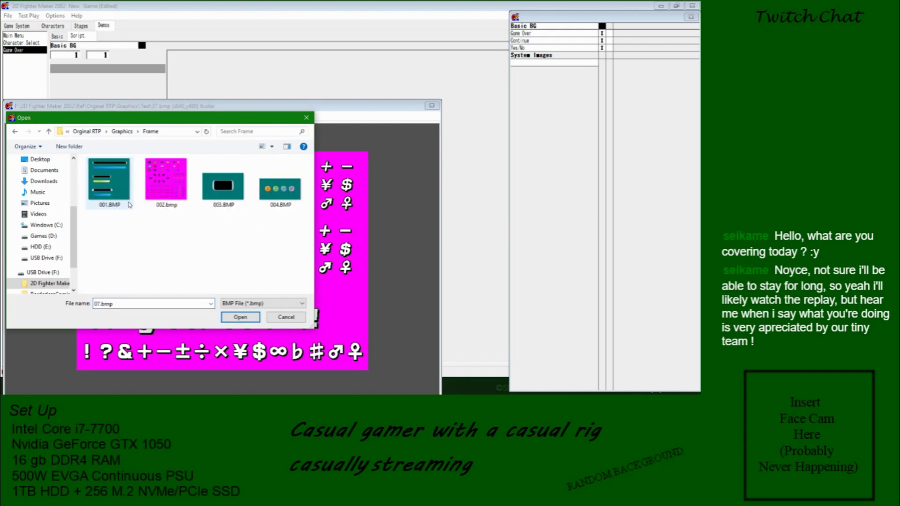
click(50, 132)
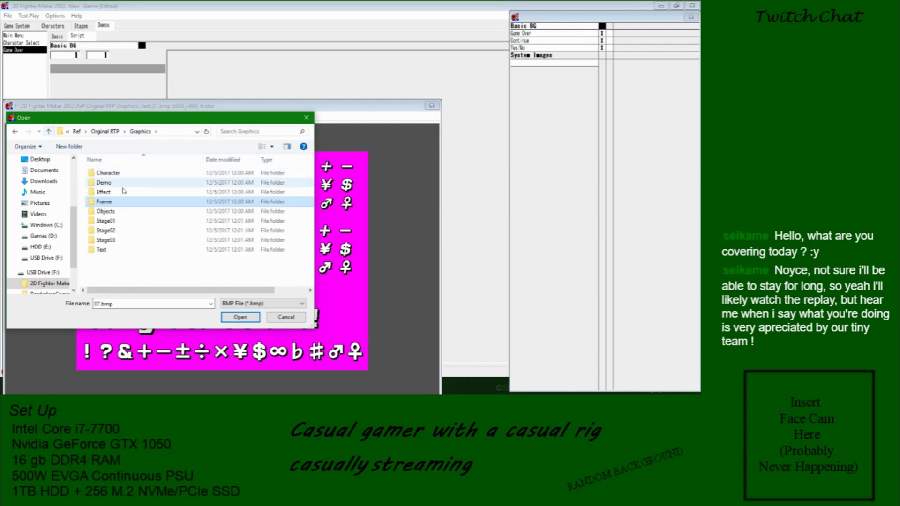
click(85, 132)
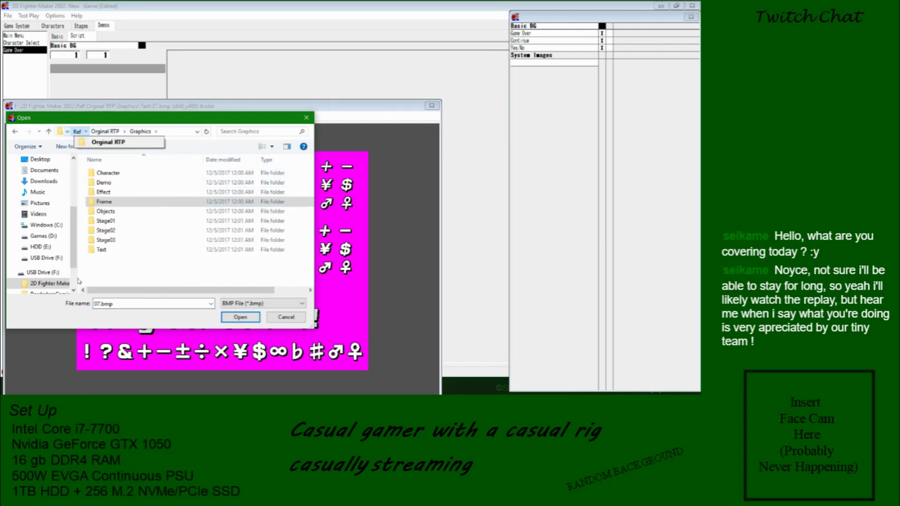
- Browse the USB drive to the UI folder in 2D Fighter Maker 2002, Dungeon Fighter The 500 Year War, Sources
click(46, 258)
double_click(119, 172)
scroll(122, 225, down, 1)
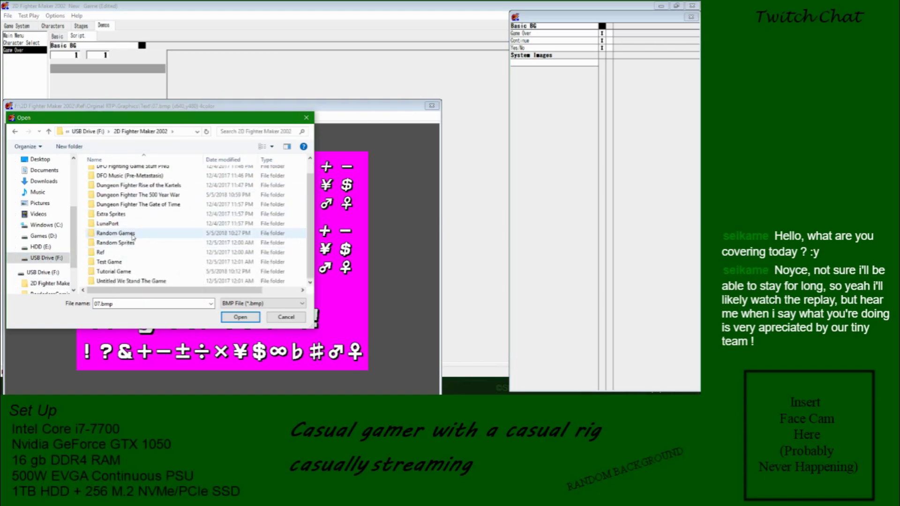
scroll(115, 234, up, 1)
double_click(115, 205)
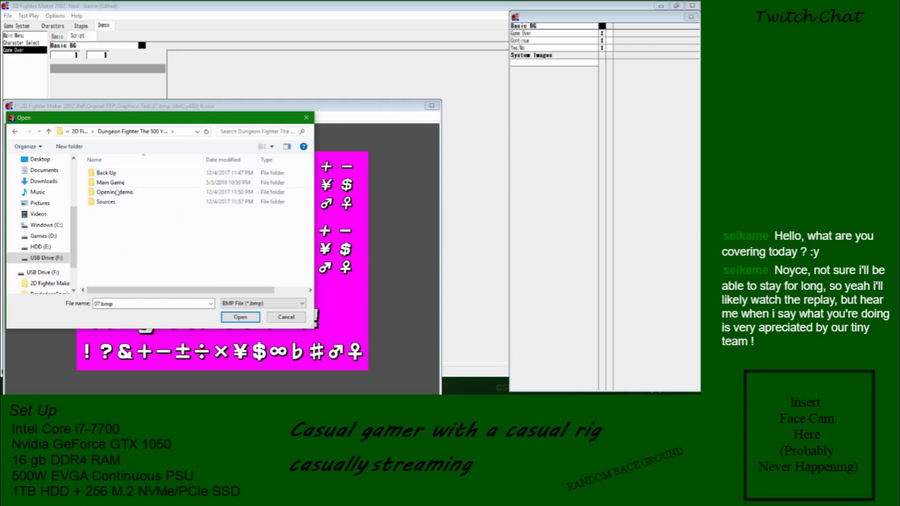
double_click(105, 202)
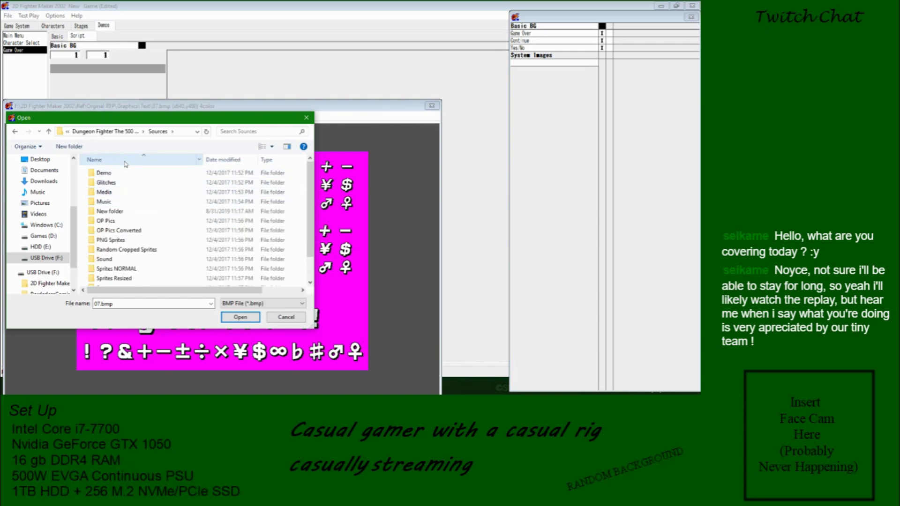
scroll(112, 262, down, 1)
double_click(113, 282)
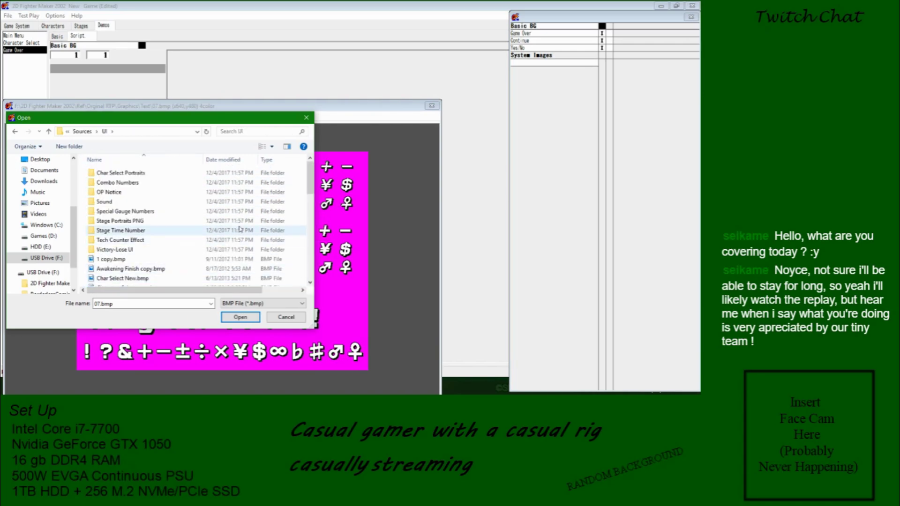
- Display the UI folder's files as thumbnails and open VS Screen.bmp
scroll(110, 263, down, 1)
right_click(89, 204)
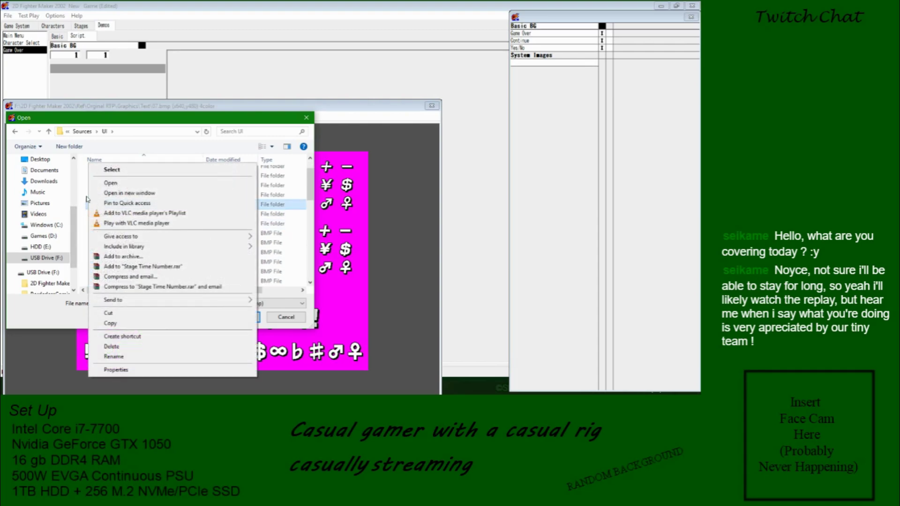
right_click(83, 187)
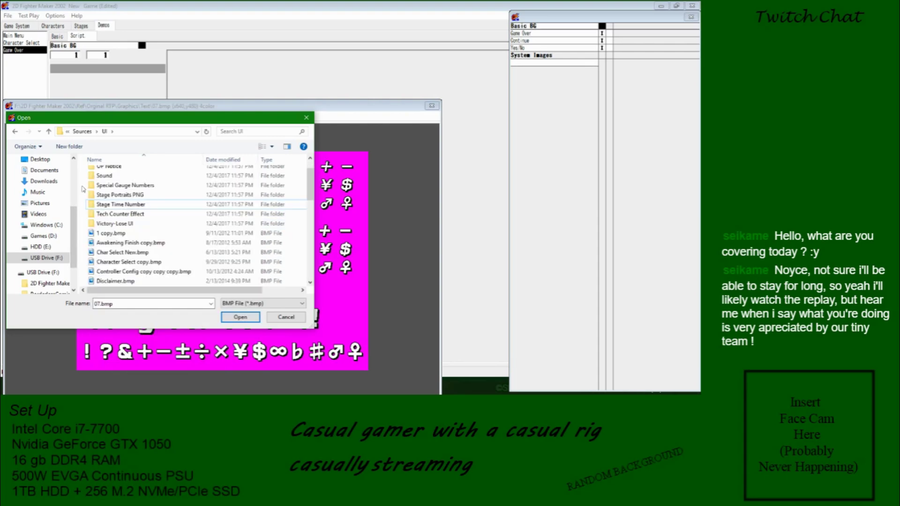
mouse_move(153, 193)
click(193, 205)
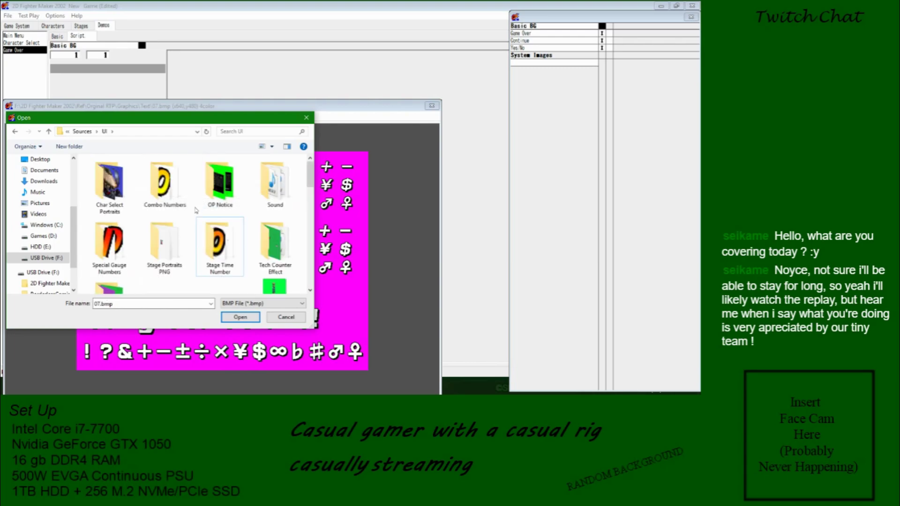
scroll(261, 236, down, 5)
scroll(261, 237, down, 6)
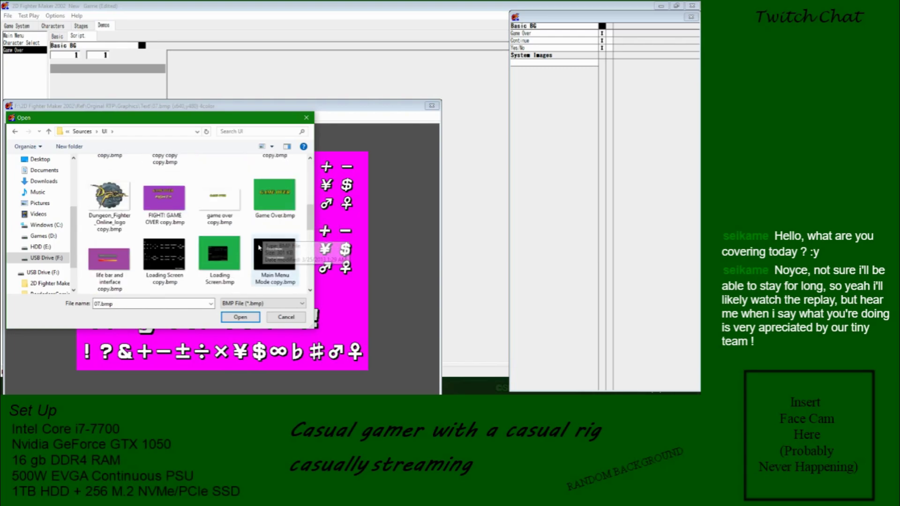
scroll(255, 240, down, 3)
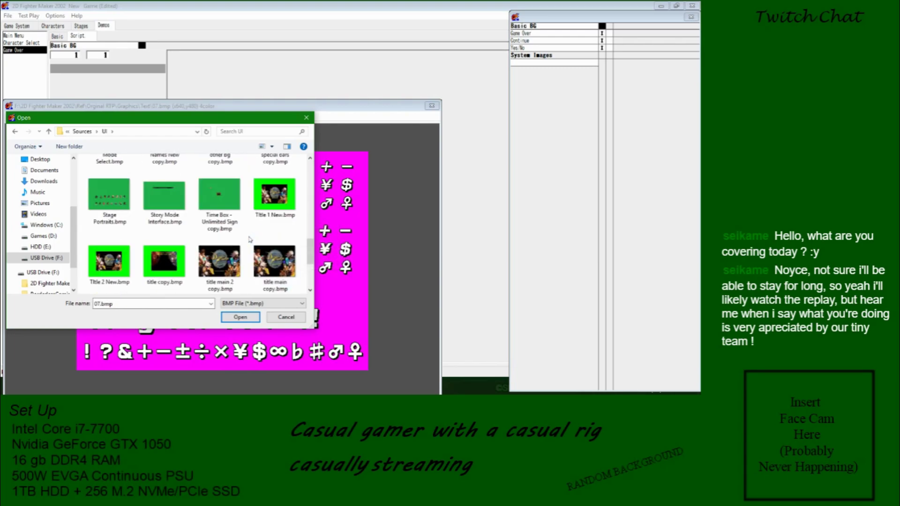
scroll(191, 229, down, 5)
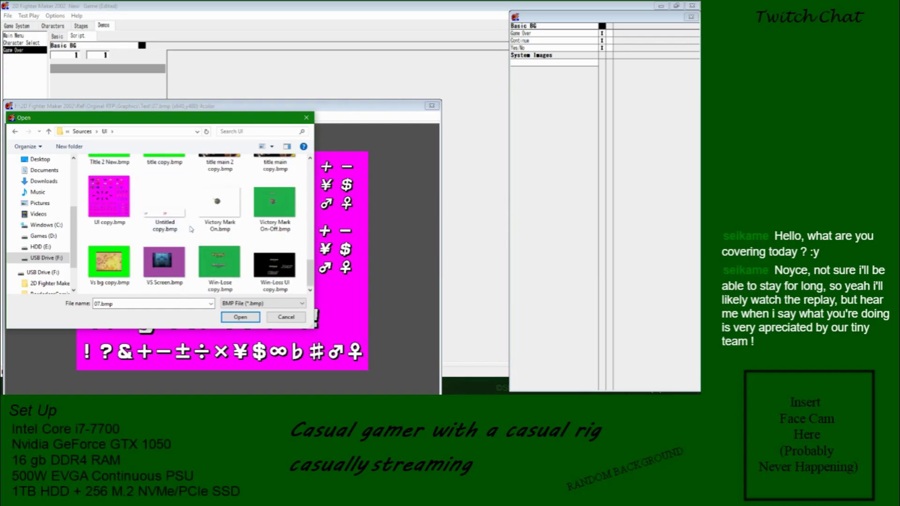
double_click(155, 267)
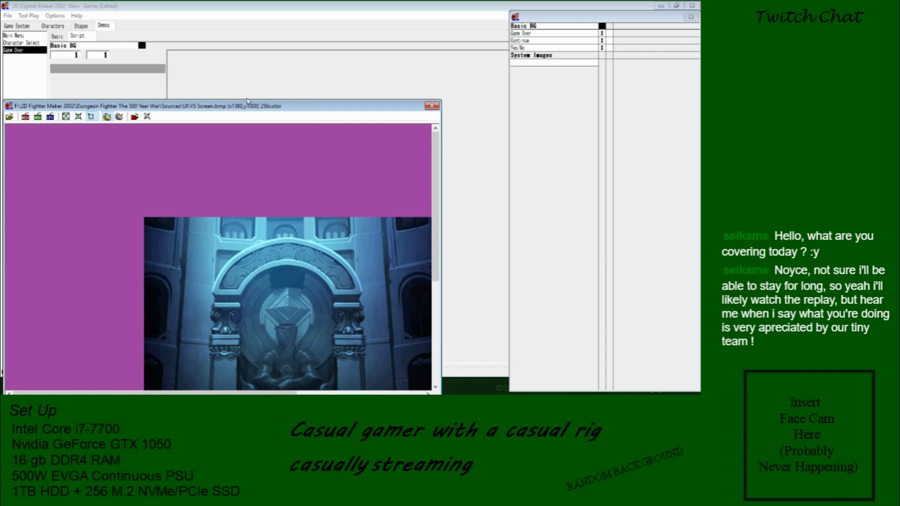
- Crop the 640 by 480 blue temple picture from the bitmap, insert it in the Basic BG skill and close the bitmap window
drag(251, 107, 246, 53)
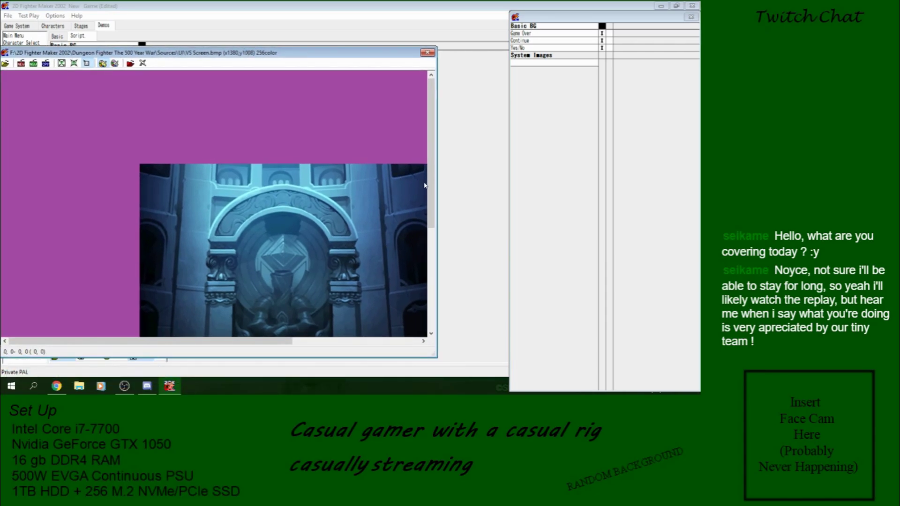
scroll(425, 185, down, 3)
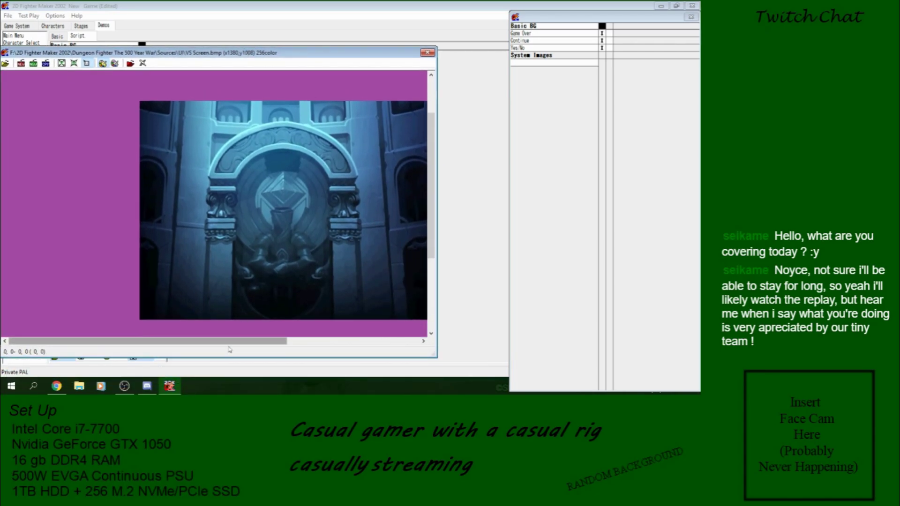
drag(228, 342, 266, 342)
drag(54, 79, 400, 327)
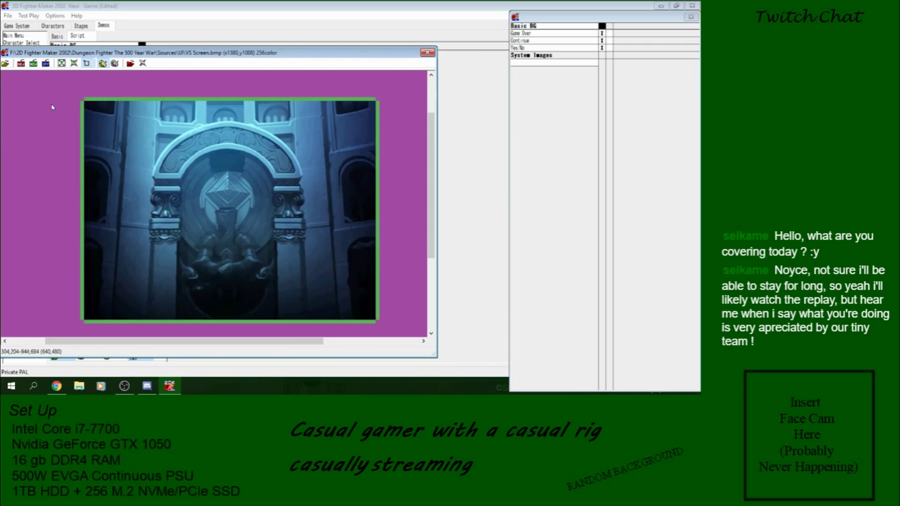
click(22, 64)
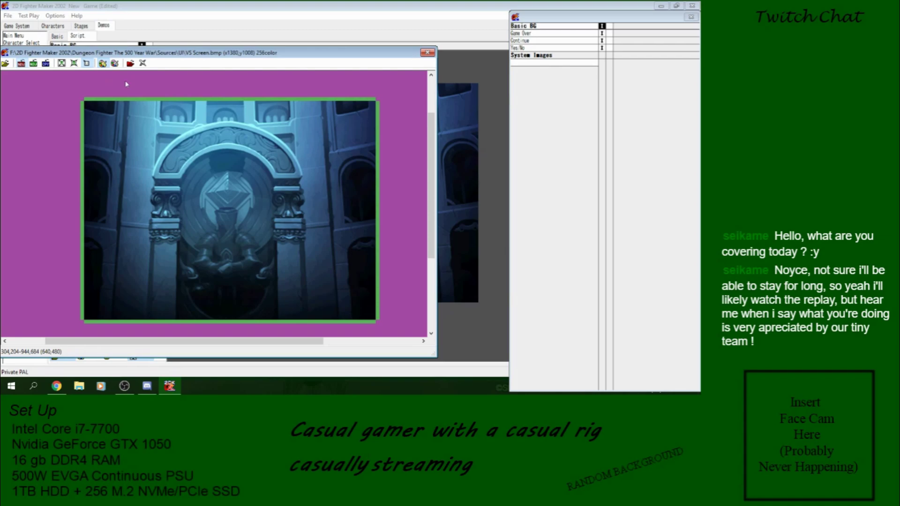
click(432, 53)
- Add a Goto Skill block after the image in Basic BG, targeting Basic BG block 1
right_click(606, 33)
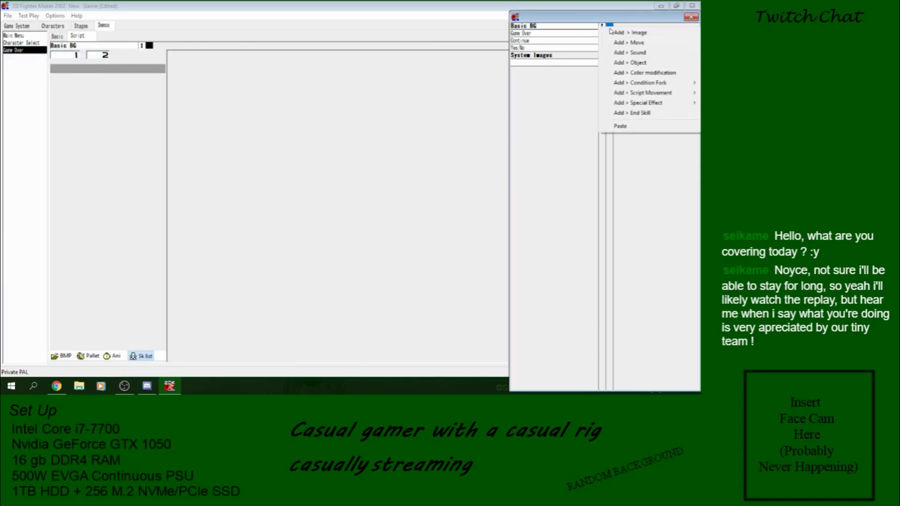
mouse_move(609, 86)
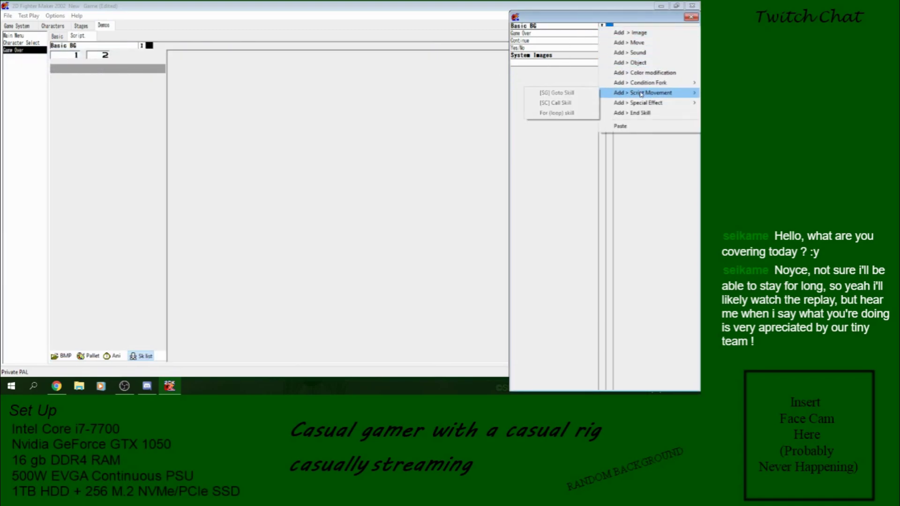
click(539, 92)
click(109, 89)
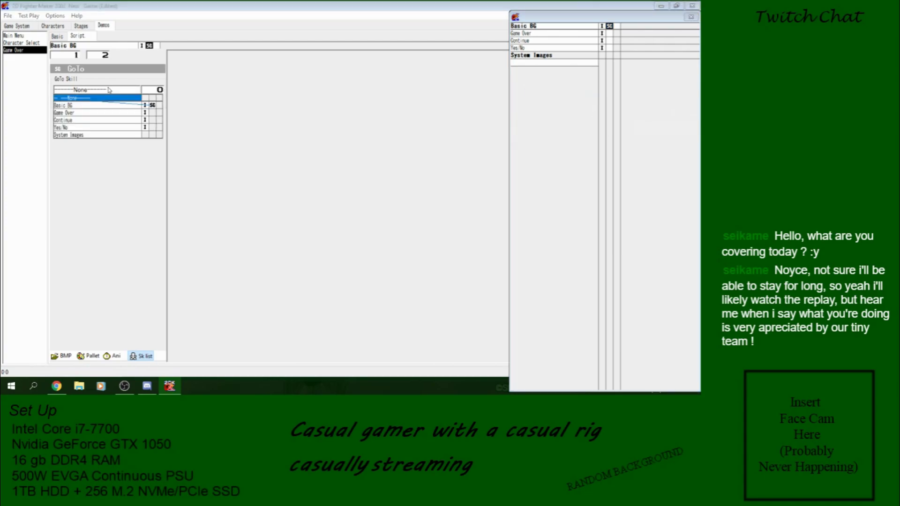
click(152, 105)
- Copy the Basic BG GoTo block to the end of the Game Over, Continue and Yes/No skills
click(611, 27)
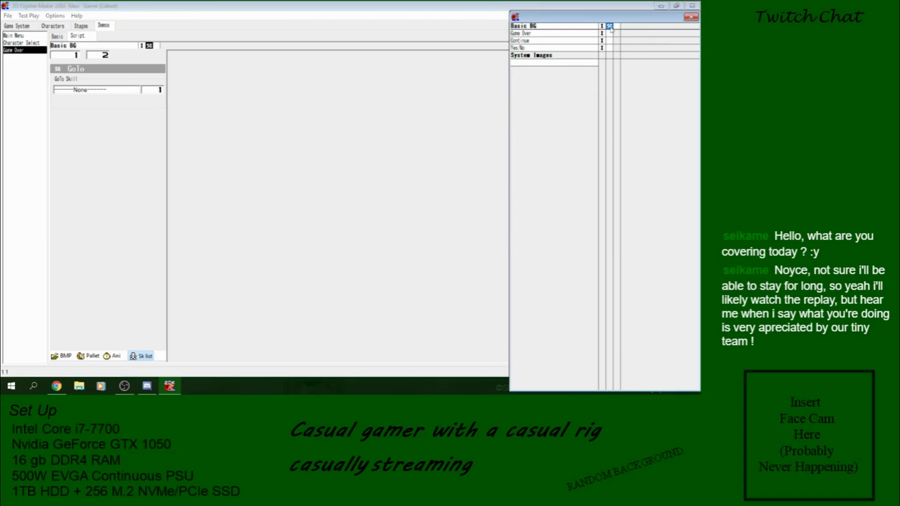
click(609, 33)
click(609, 40)
click(609, 48)
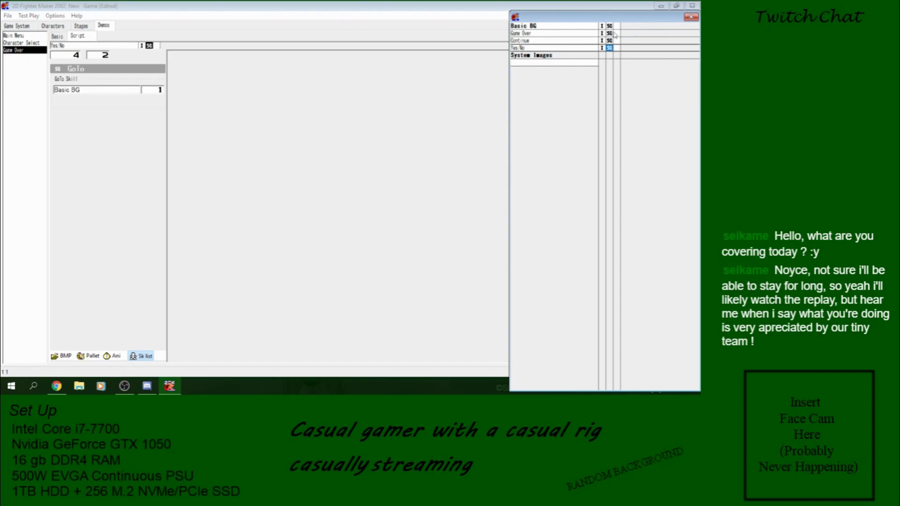
- Retarget the GoTo blocks of the Game Over and Continue skills so each loops back to its own skill's image block
click(610, 33)
click(115, 90)
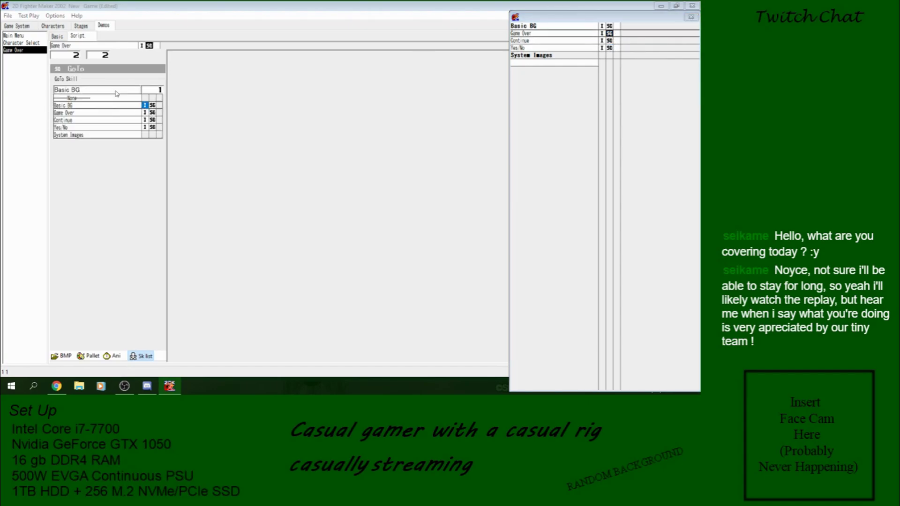
click(145, 112)
click(608, 40)
click(95, 92)
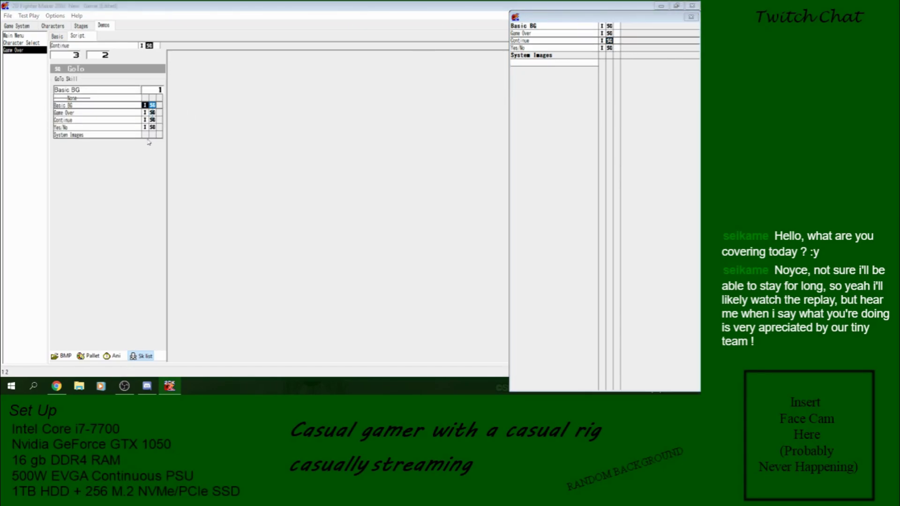
click(145, 125)
- Retarget the Yes/No skill's GoTo to Yes/No block 1 and preview the skill
click(610, 49)
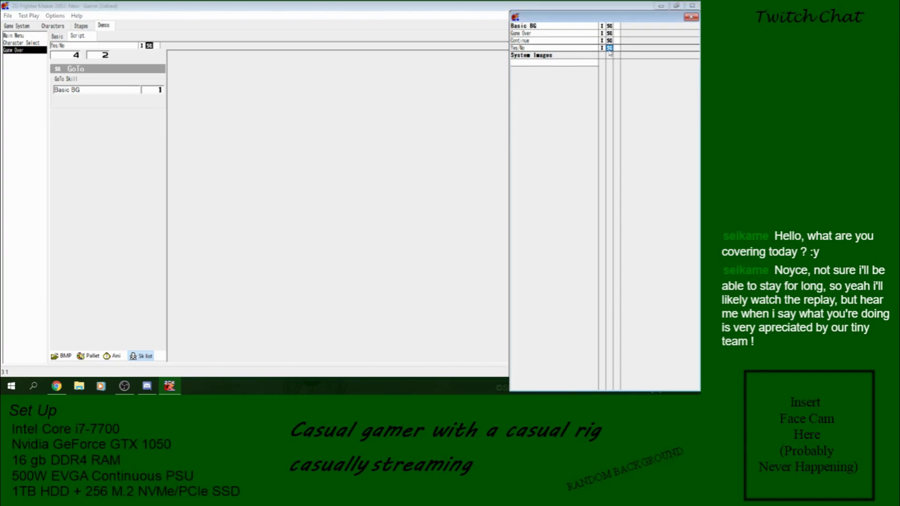
click(98, 90)
click(142, 129)
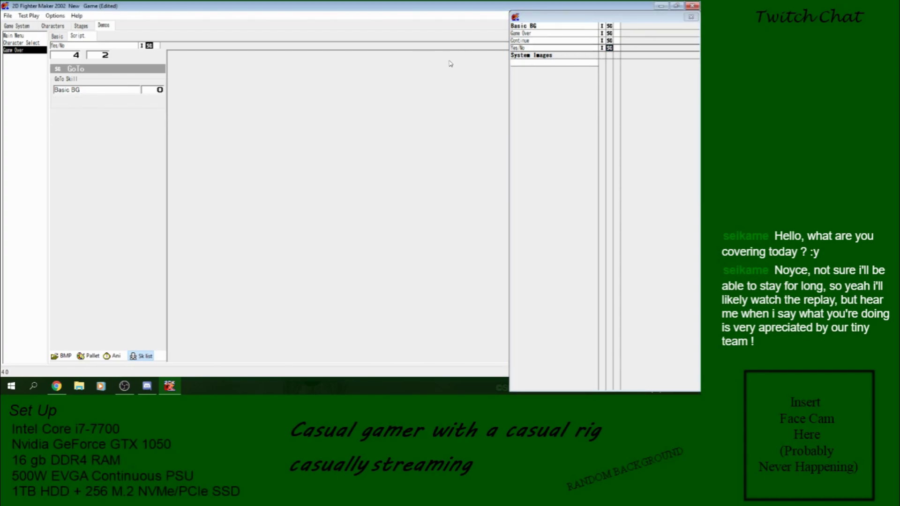
click(159, 90)
click(556, 48)
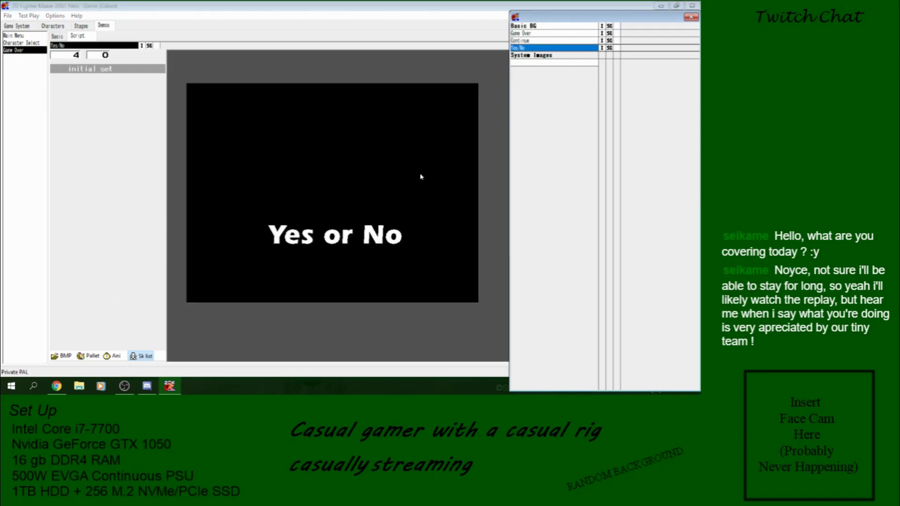
click(610, 48)
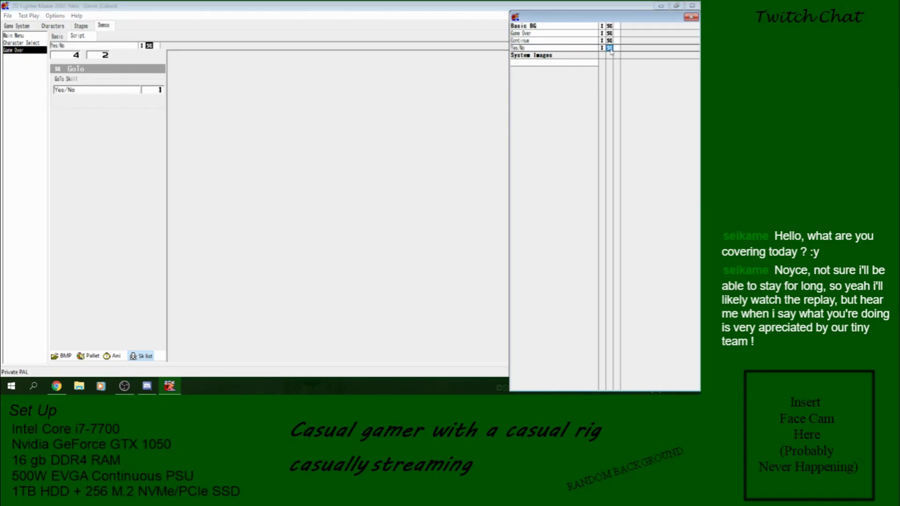
click(8, 16)
click(18, 60)
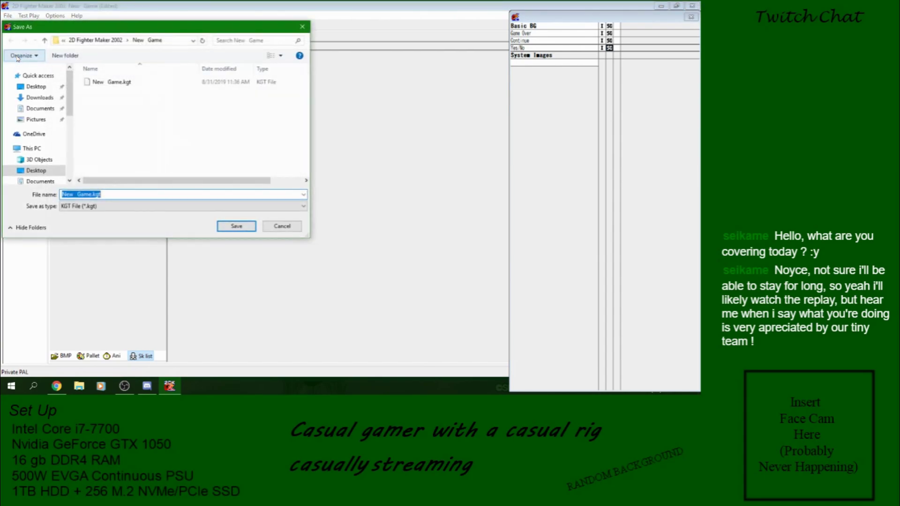
click(272, 225)
- Save the game project
click(8, 16)
click(24, 49)
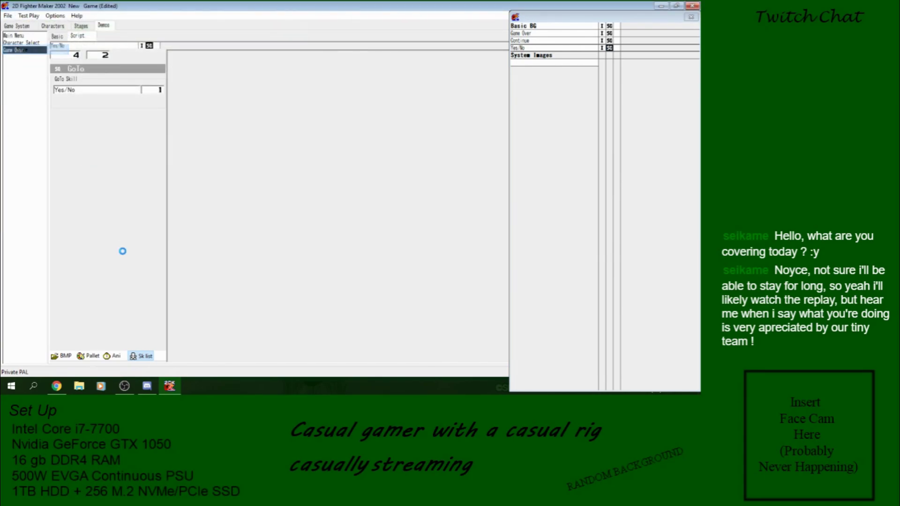
- Preview the Yes/No animation and set the Game Over demo in the game system's basic settings to Game Over
click(114, 355)
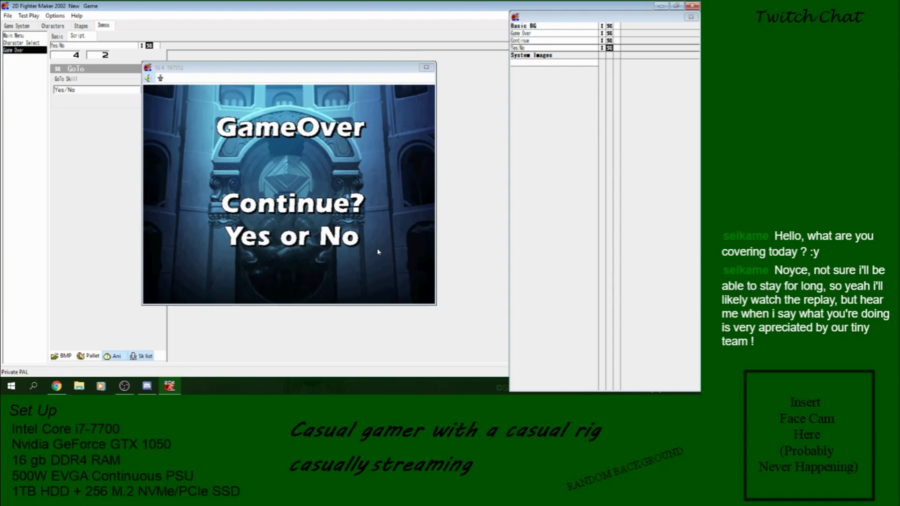
click(426, 67)
click(17, 26)
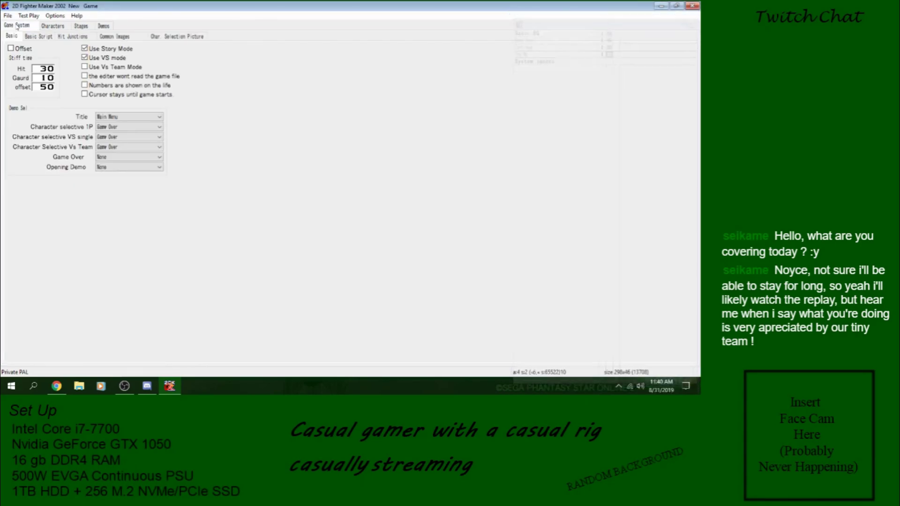
click(115, 158)
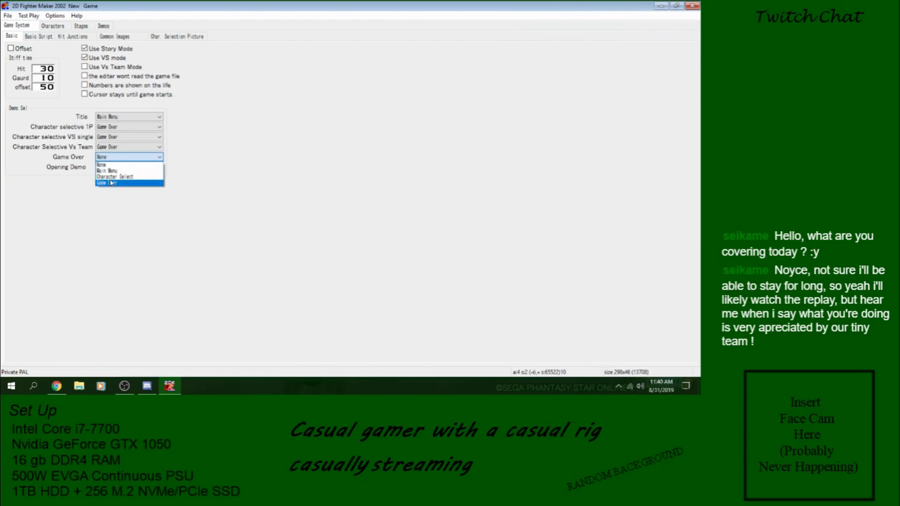
click(110, 183)
- Copy the image and GoTo blocks of the Title Cursor skill into the Continue Cursor skill
click(38, 36)
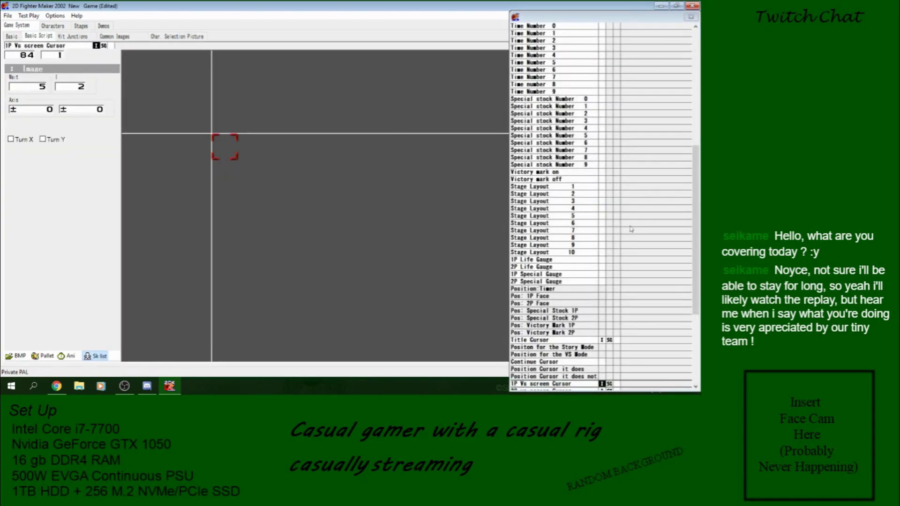
drag(698, 199, 697, 266)
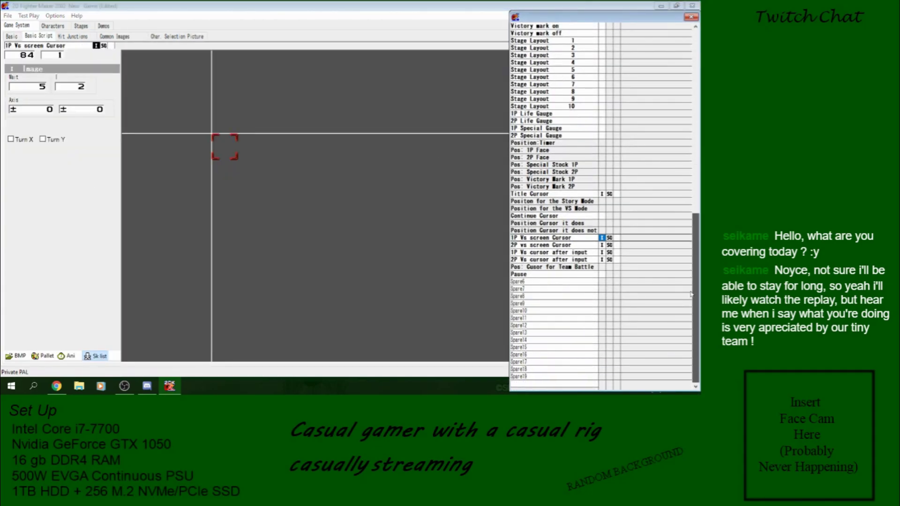
click(601, 193)
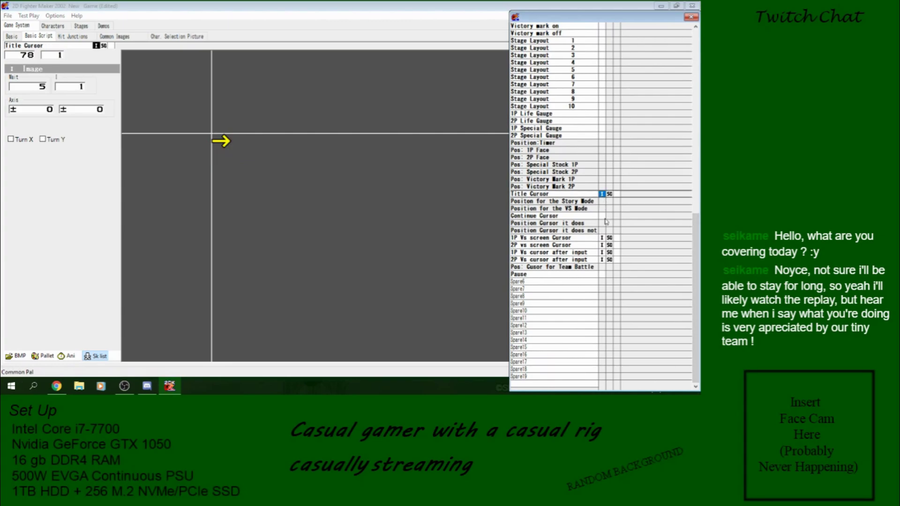
click(602, 215)
key(ctrl+v)
click(609, 194)
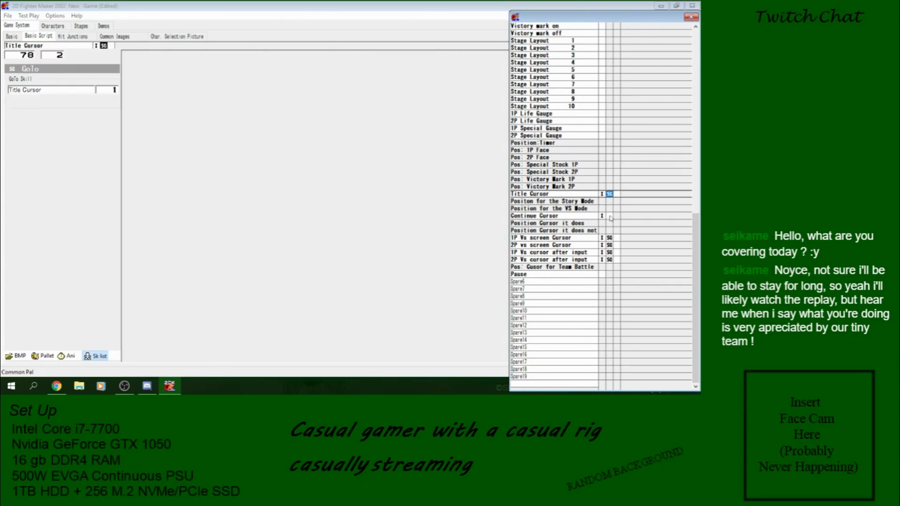
click(591, 217)
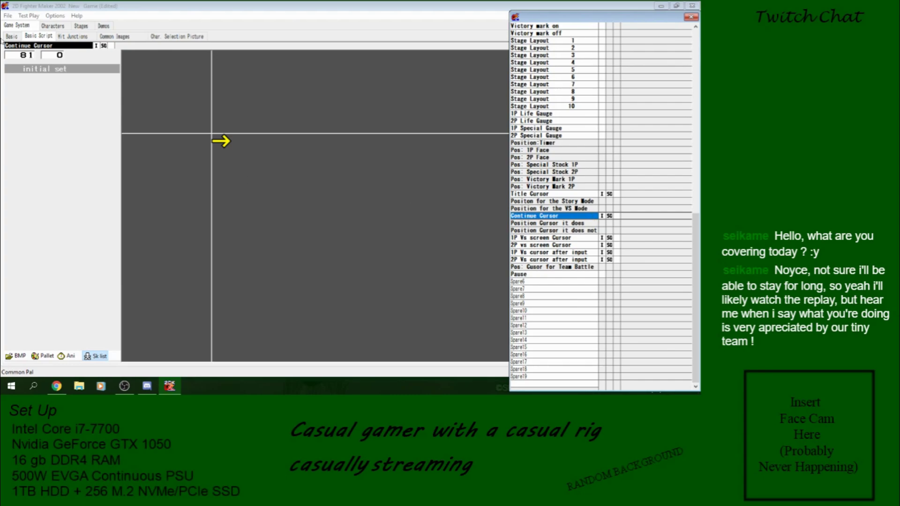
- Place Position Cursor it does at about X 185, Y 318 and Position Cursor it does not at about X 378, Y 329
click(582, 224)
click(145, 89)
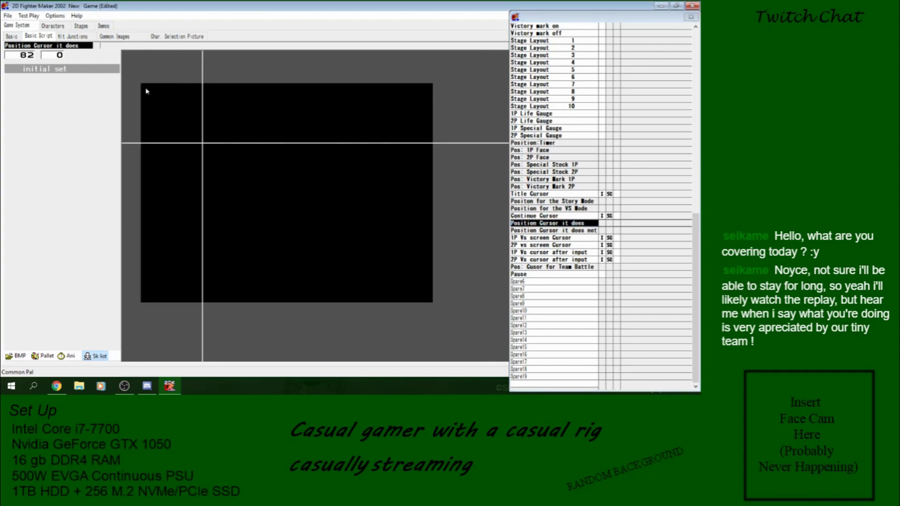
mouse_move(140, 84)
mouse_down()
mouse_move(125, 77)
mouse_move(130, 90)
mouse_move(144, 85)
mouse_up()
click(575, 232)
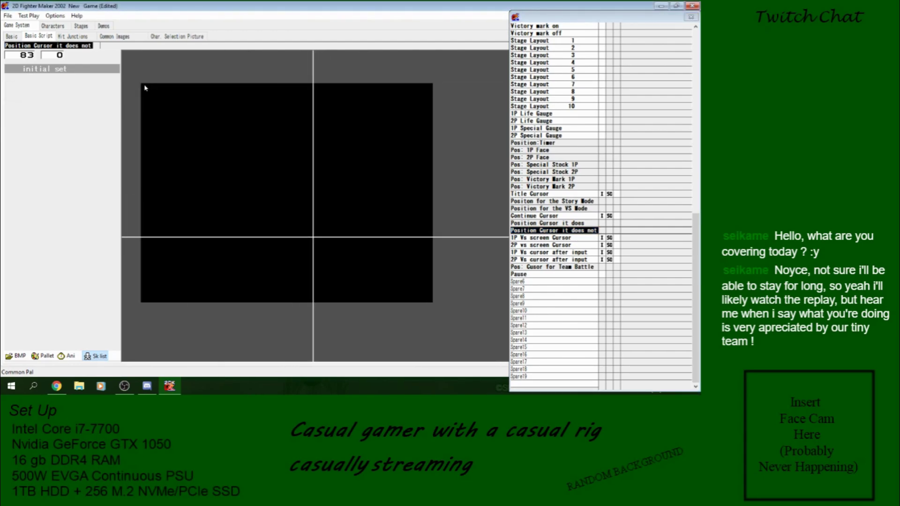
key(Up)
key(Up)
click(572, 231)
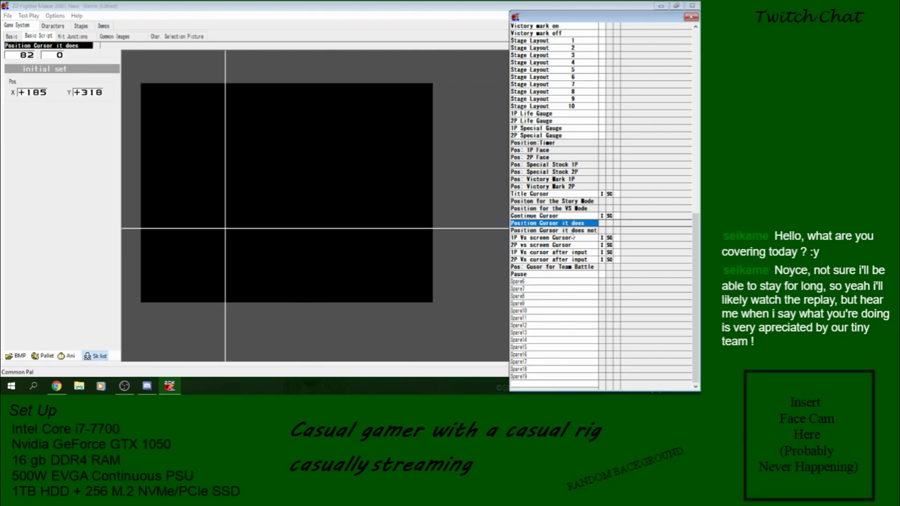
- Compare the two continue cursor positions with the placement of the Yes or No text in the Game Over demo
click(104, 26)
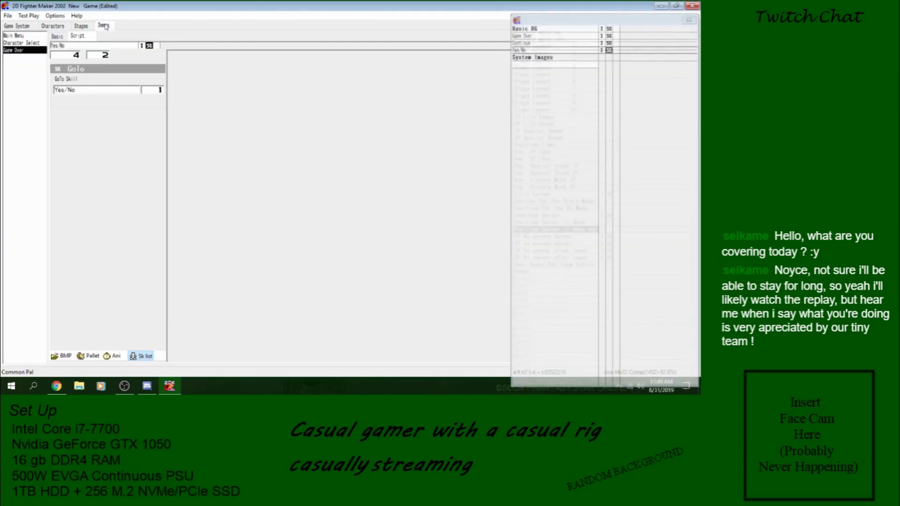
click(568, 49)
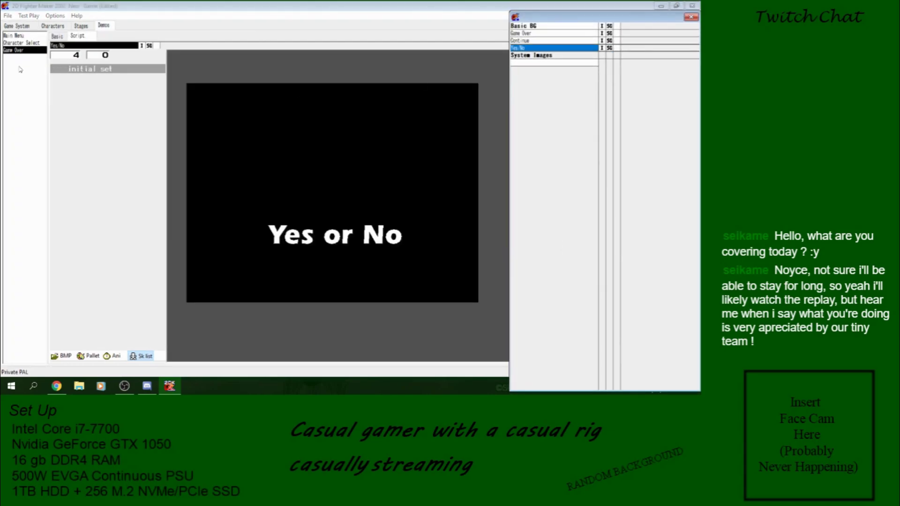
click(17, 26)
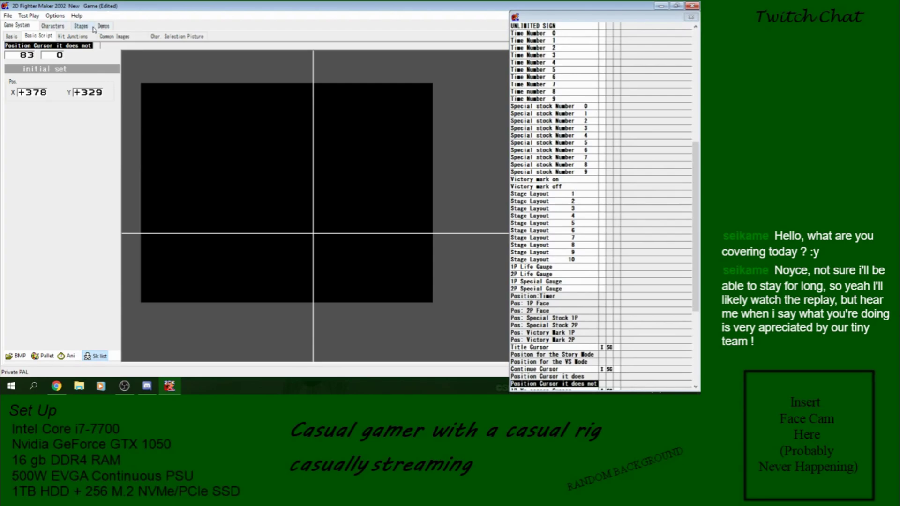
click(101, 27)
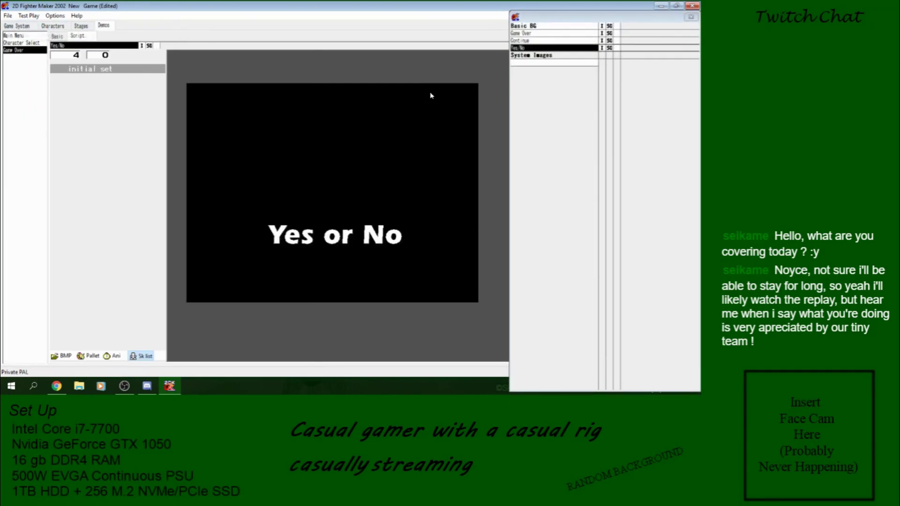
click(17, 26)
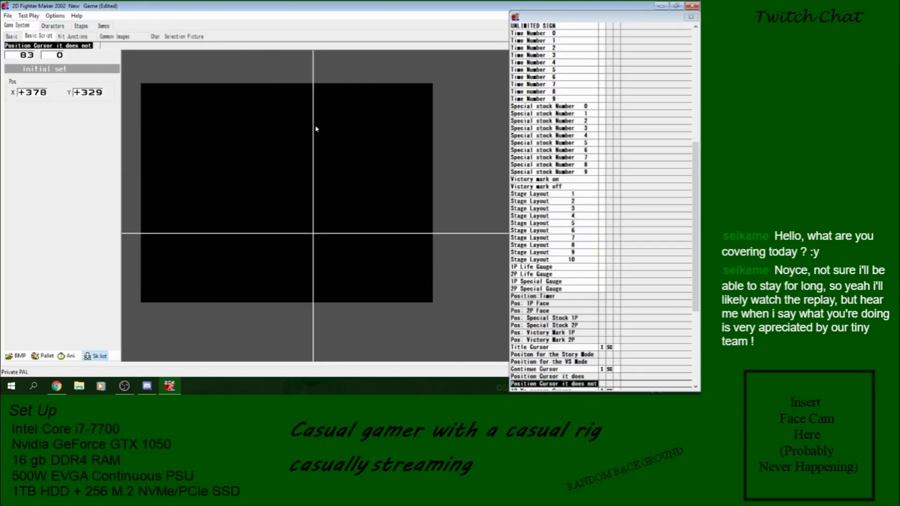
click(573, 370)
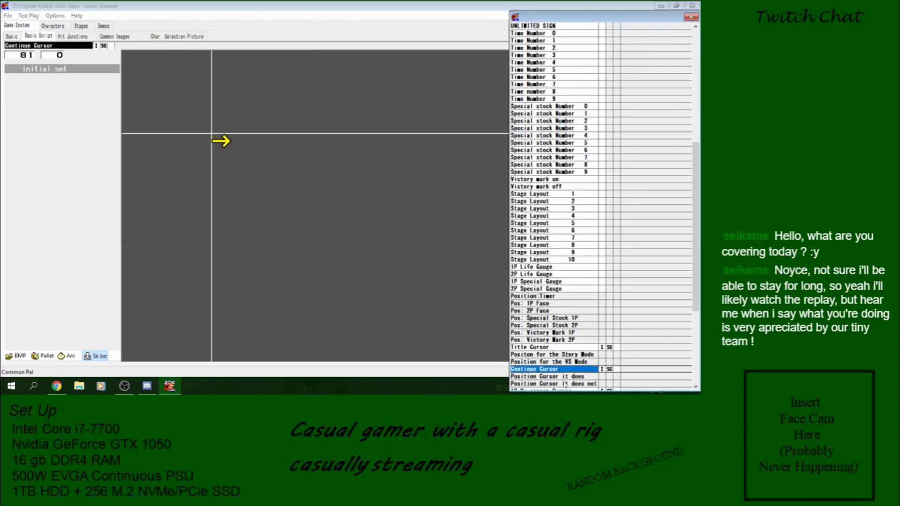
click(562, 378)
click(104, 27)
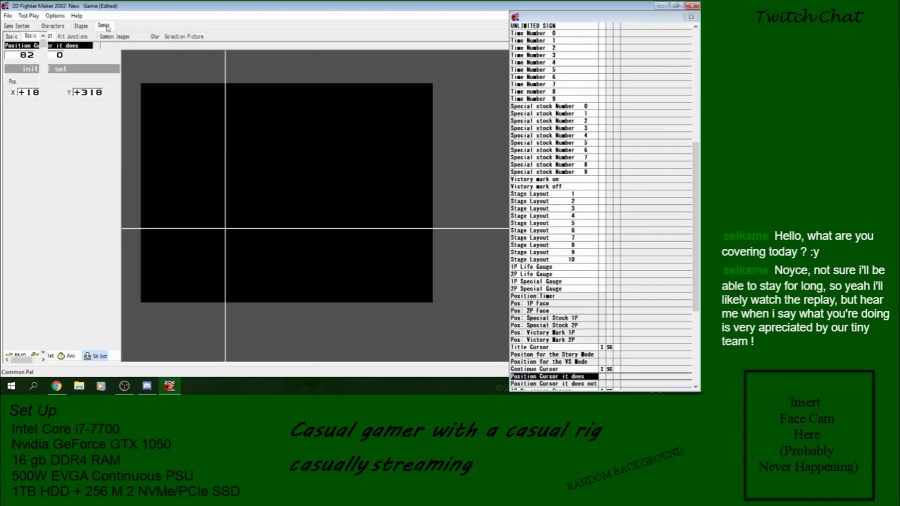
- Set Position Cursor it does to X +225, Y +348, check it against the Yes or No text, and save the game
click(16, 26)
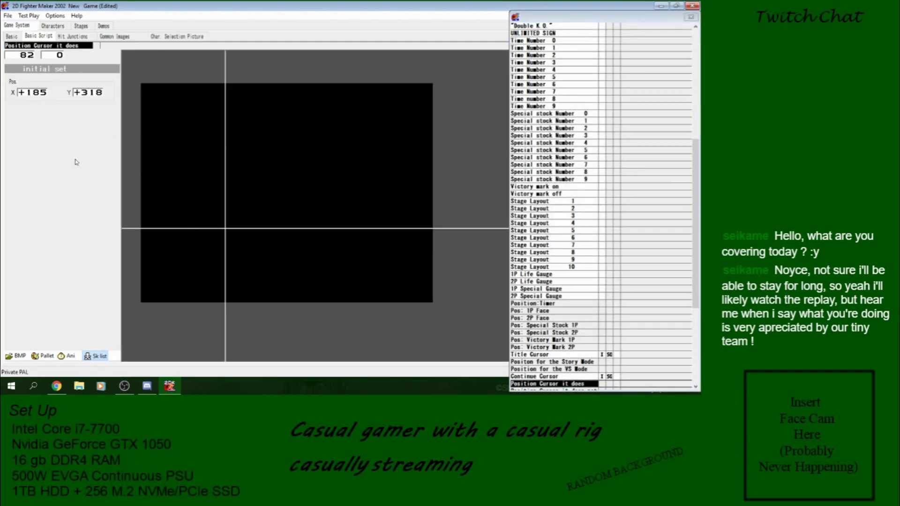
scroll(35, 94, up, 2)
scroll(94, 96, down, 1)
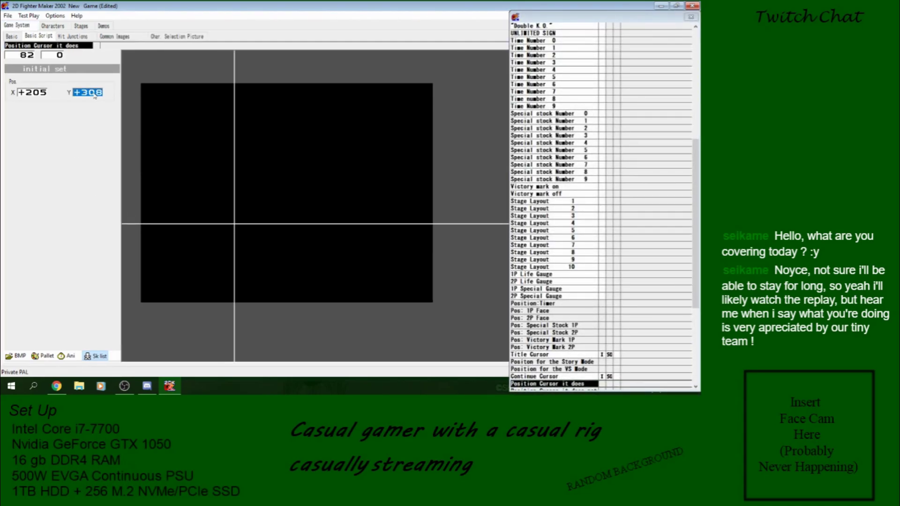
scroll(94, 96, up, 4)
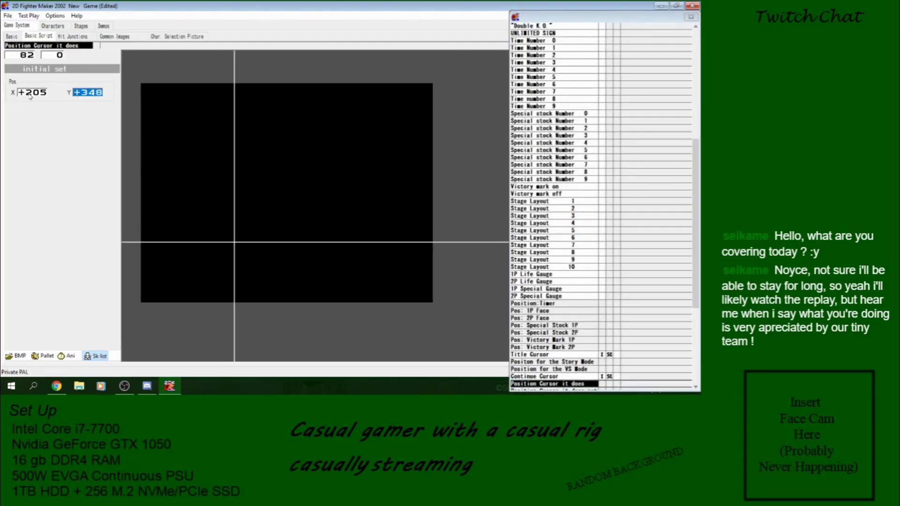
scroll(34, 96, up, 2)
click(103, 26)
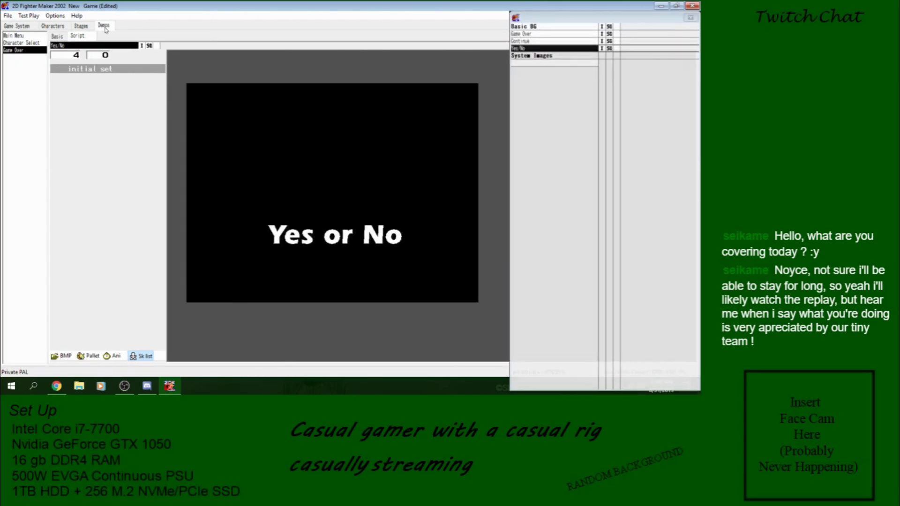
click(26, 27)
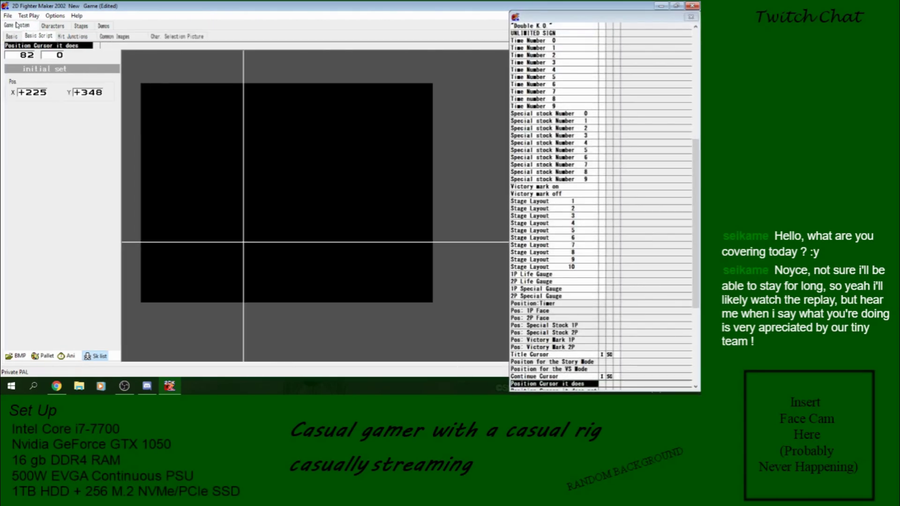
click(8, 15)
click(18, 48)
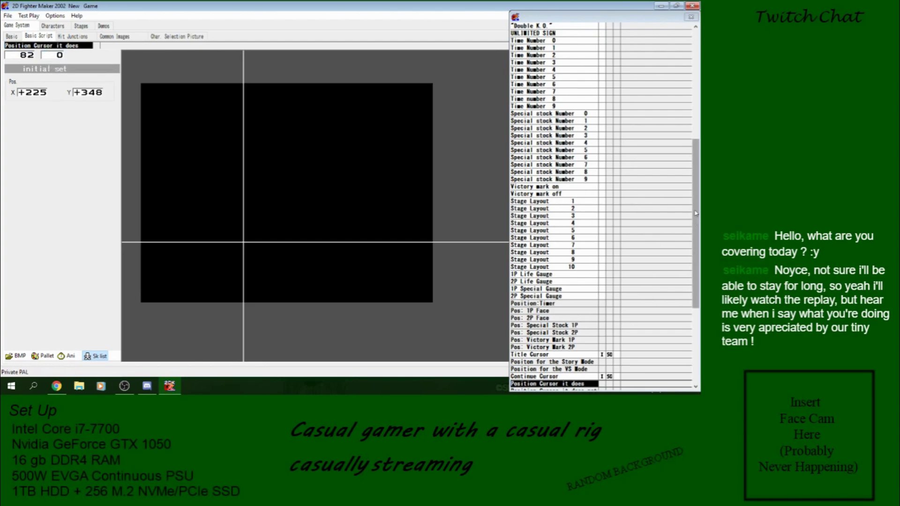
- Review the Continue Cursor skill and compare the positions of its it does and it does not entries
scroll(696, 213, down, 7)
click(604, 230)
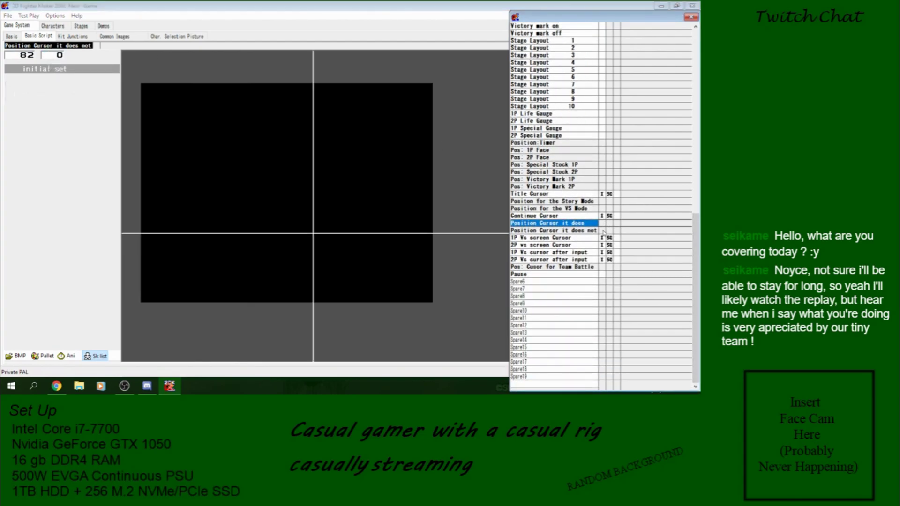
click(603, 231)
click(604, 225)
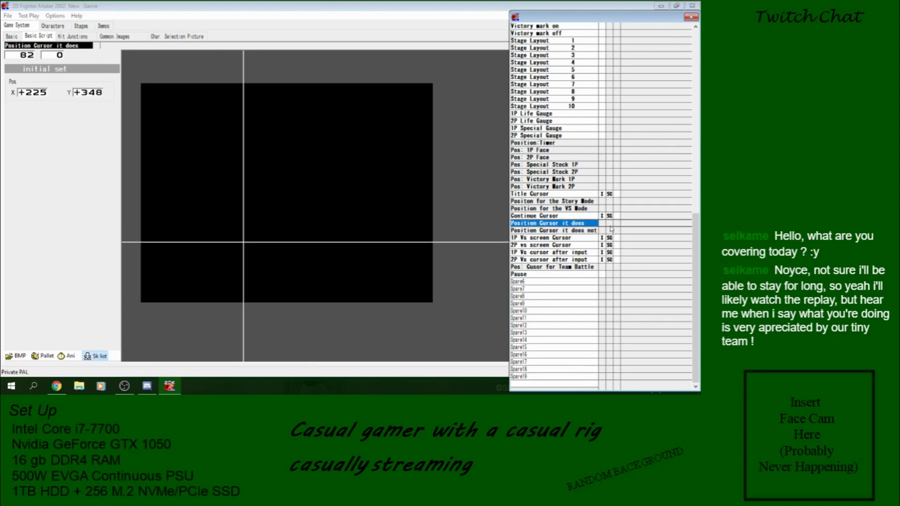
click(609, 230)
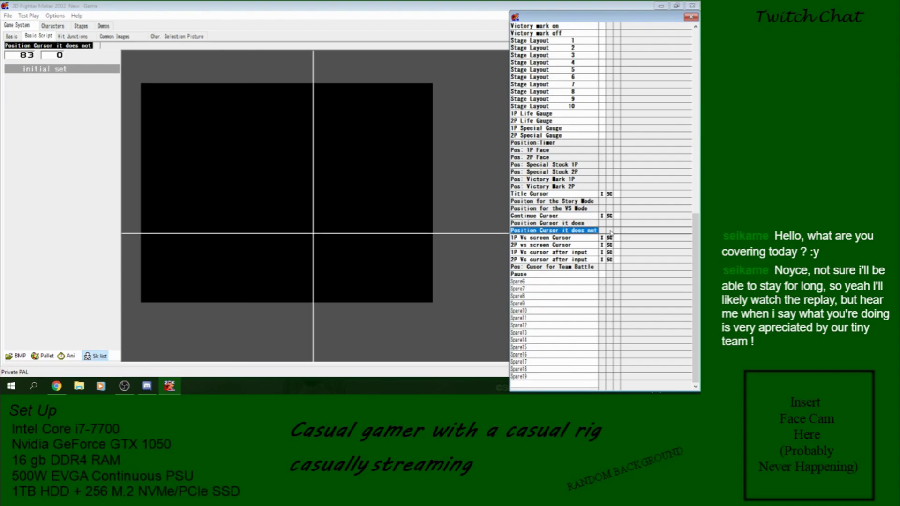
click(570, 217)
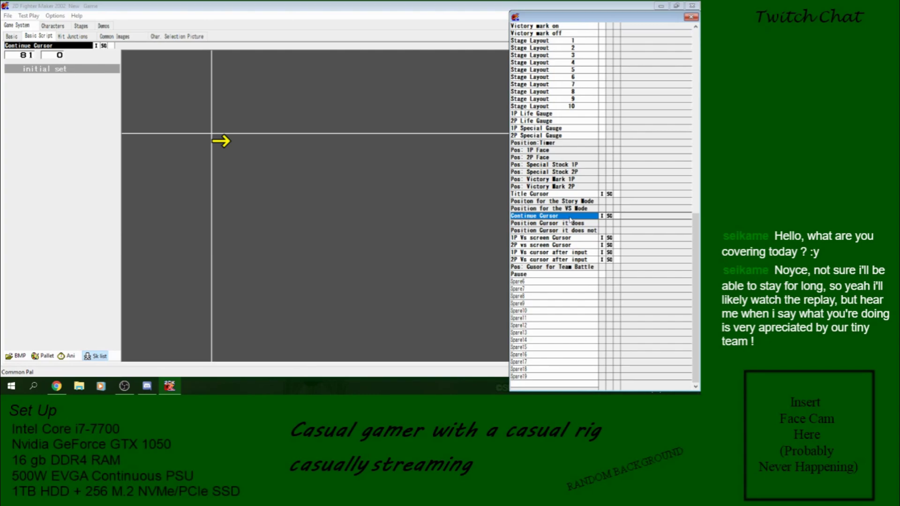
click(574, 208)
click(580, 223)
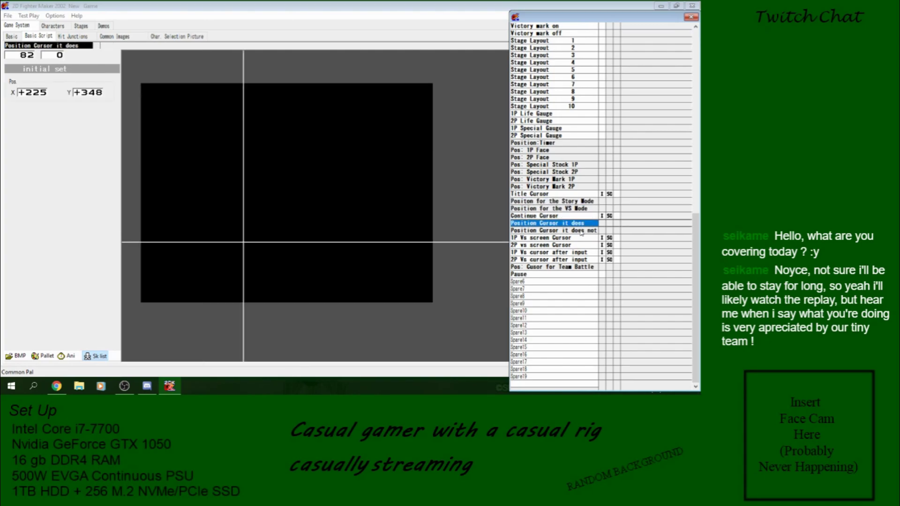
click(581, 230)
click(580, 224)
click(581, 231)
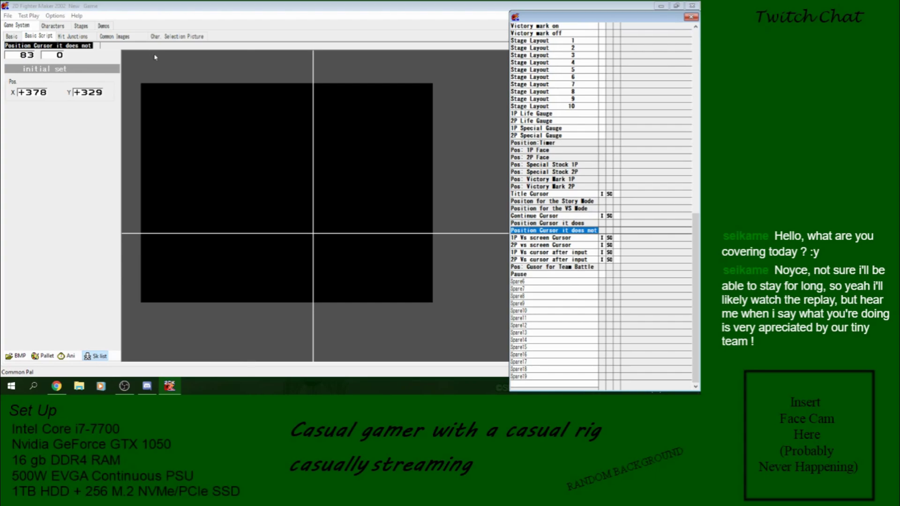
- Switch to the characters' settings and save the game project
click(55, 27)
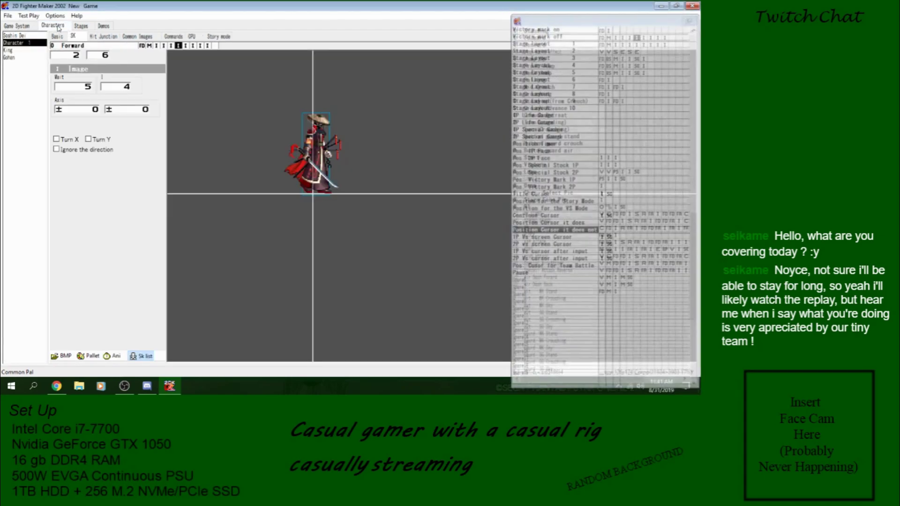
click(10, 16)
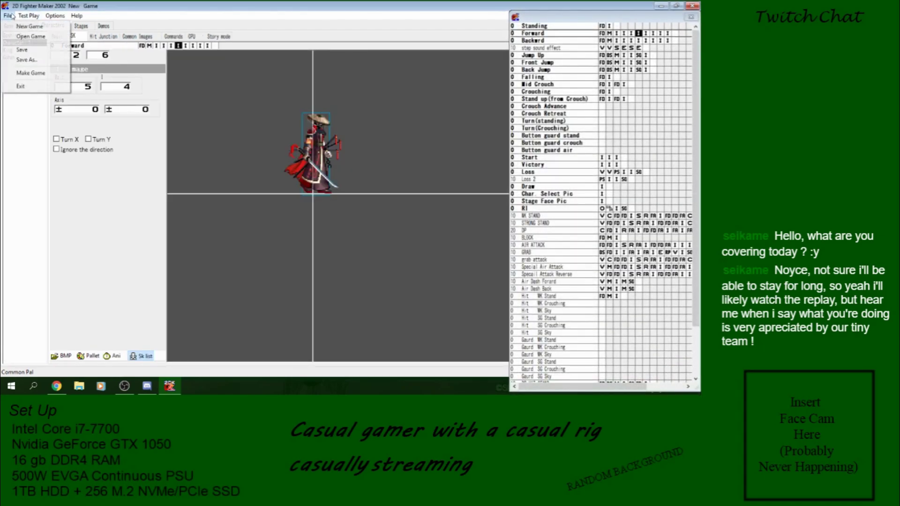
click(19, 50)
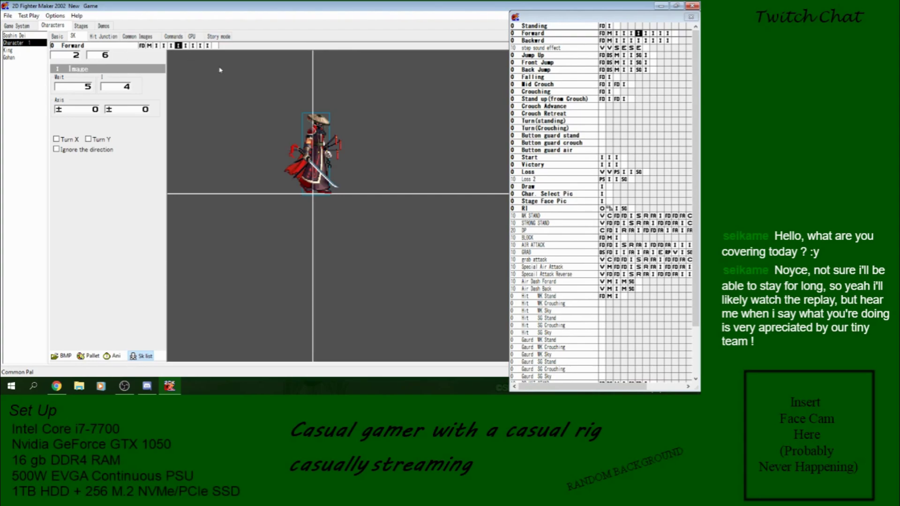
- Enable Vs. Mode in the characters' basic settings, including Character 1 and King, and save the game
drag(294, 143, 295, 159)
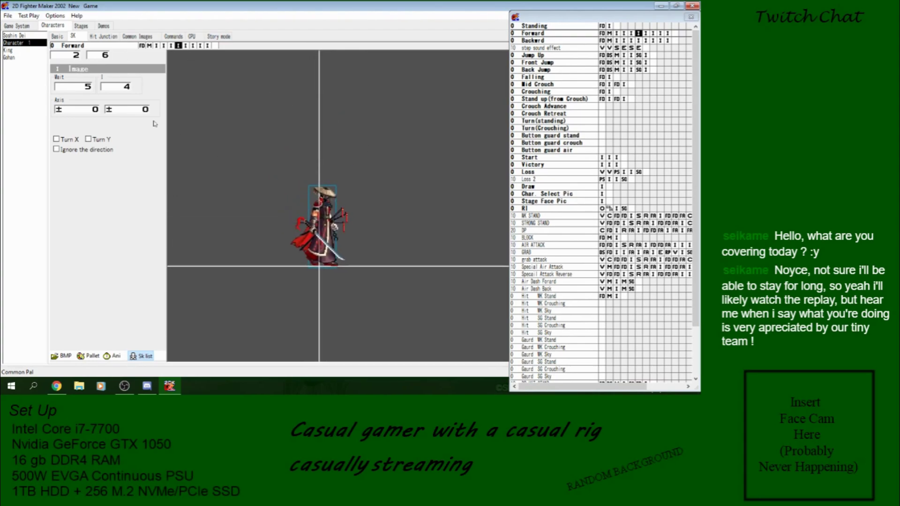
click(57, 36)
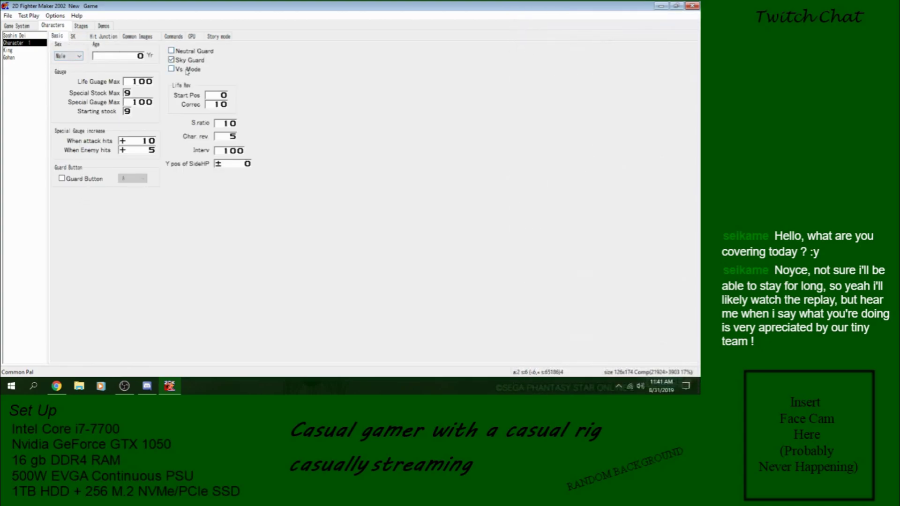
click(20, 37)
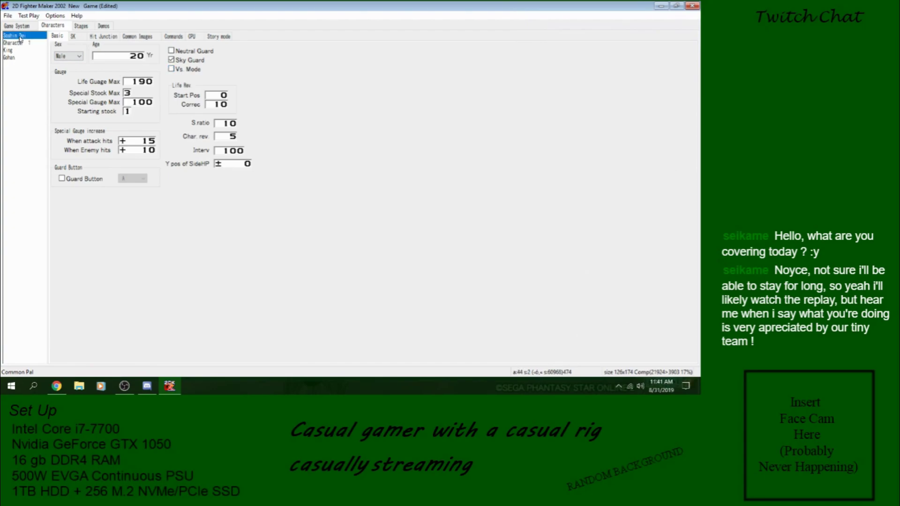
click(8, 50)
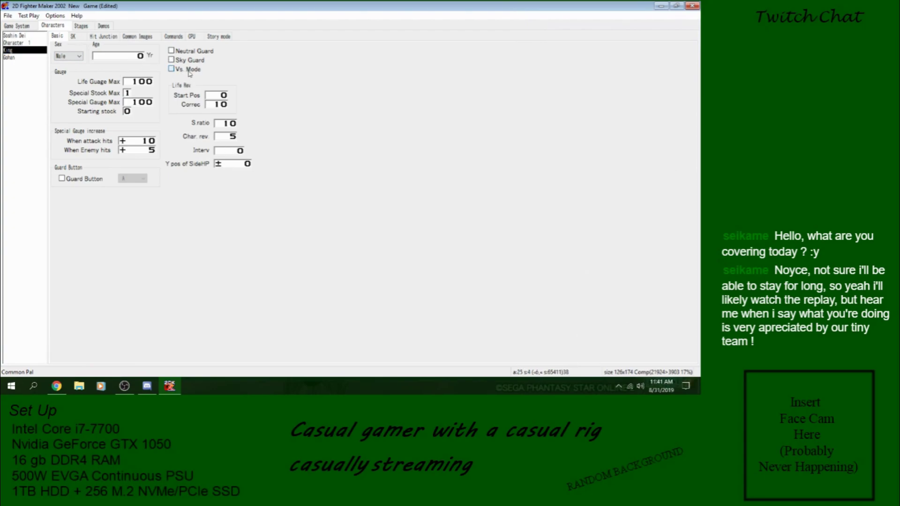
click(172, 69)
click(37, 58)
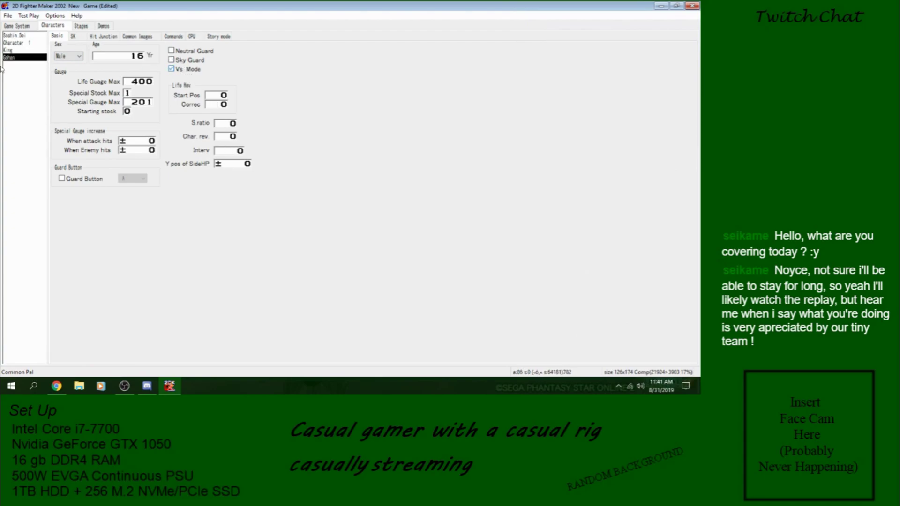
click(15, 43)
click(8, 16)
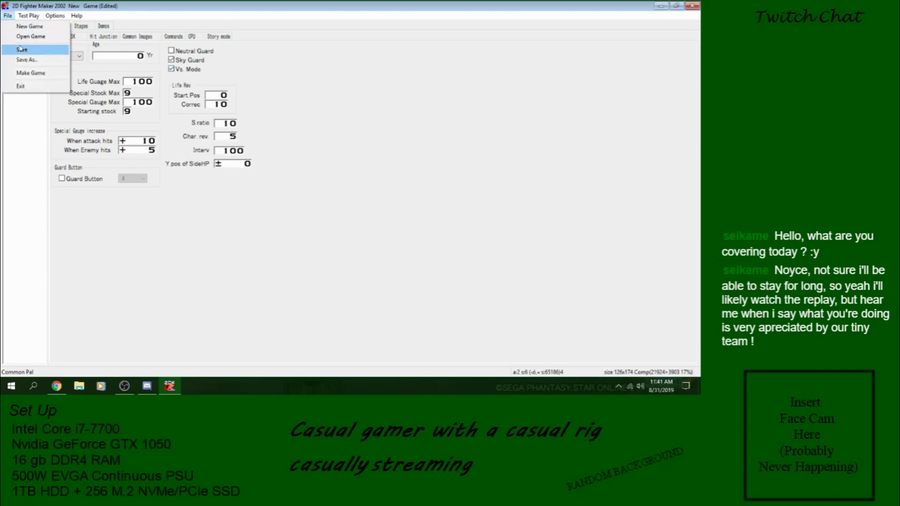
click(21, 46)
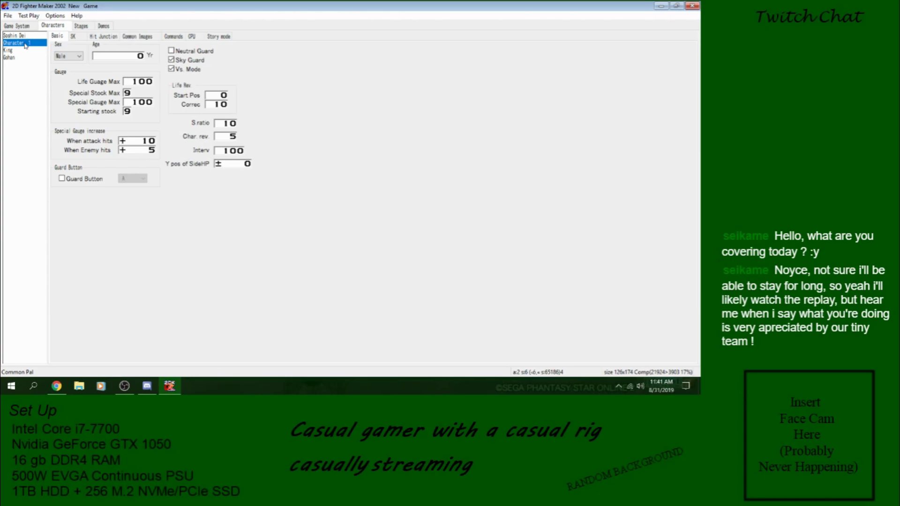
- Enable Story Mode for Character 1 in its story mode settings
click(219, 36)
click(56, 46)
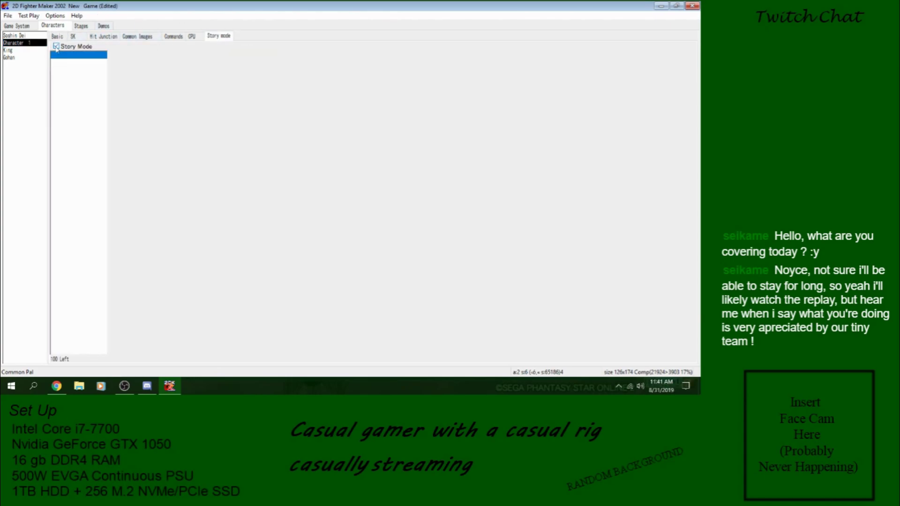
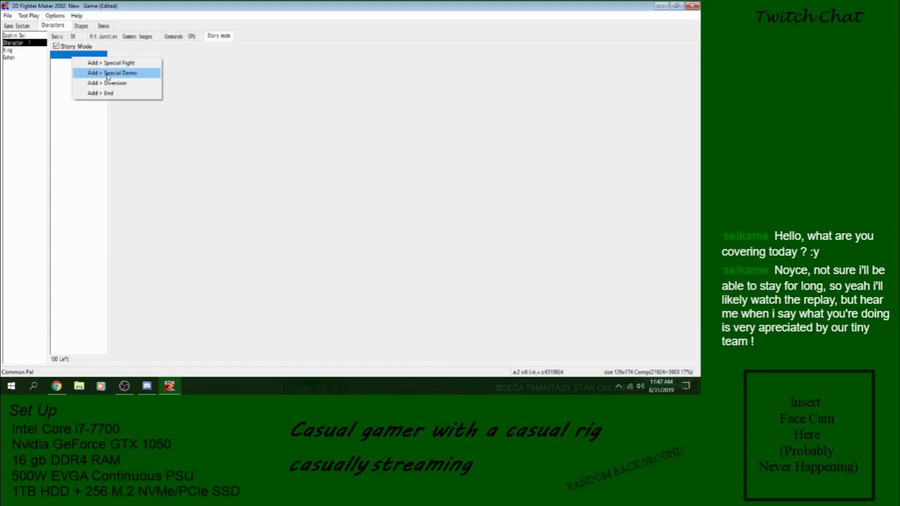
- Review the existing Main Menu, Character Select and Game Over demos in the game's demos section
click(104, 26)
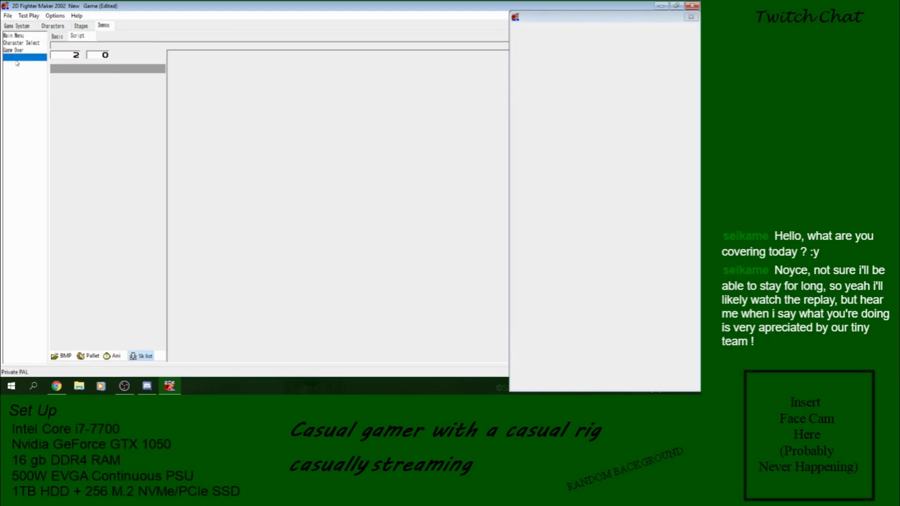
click(17, 35)
click(33, 43)
click(21, 50)
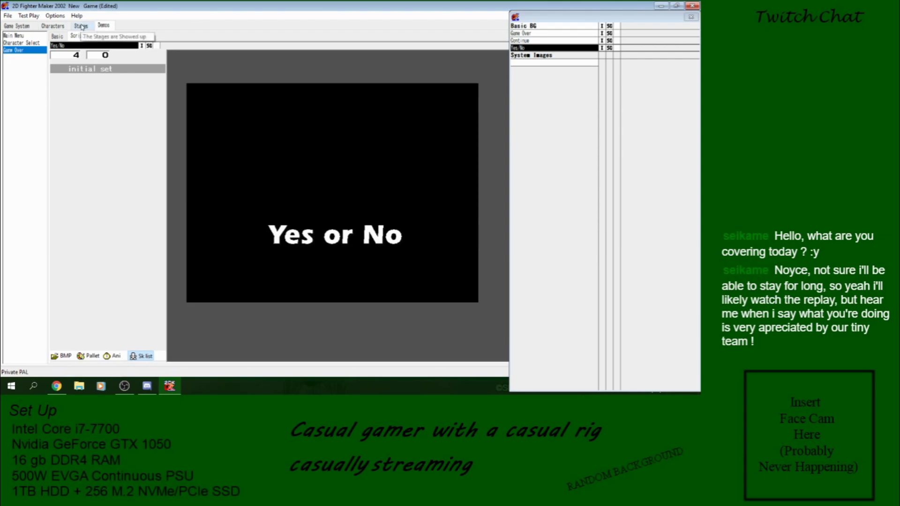
- Add a Special Demo entry to Character 1's story mode and view the demos available for it
click(56, 26)
right_click(71, 59)
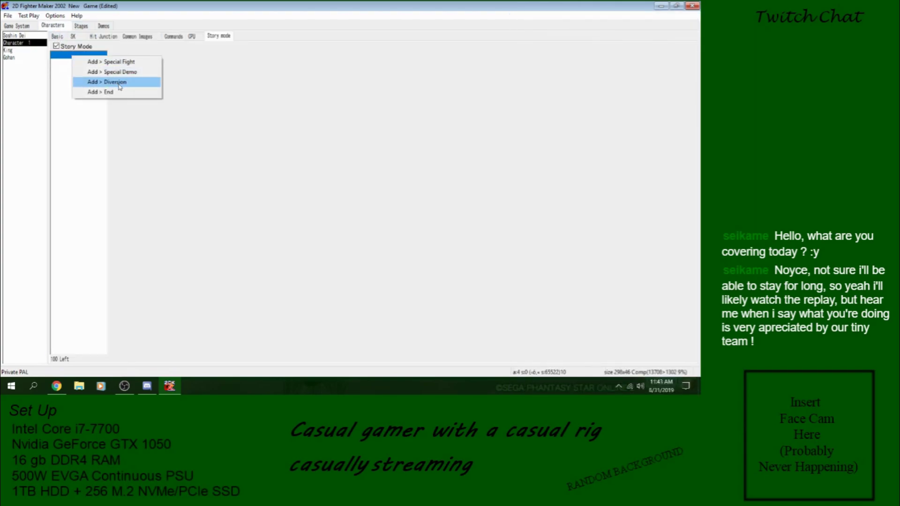
click(122, 74)
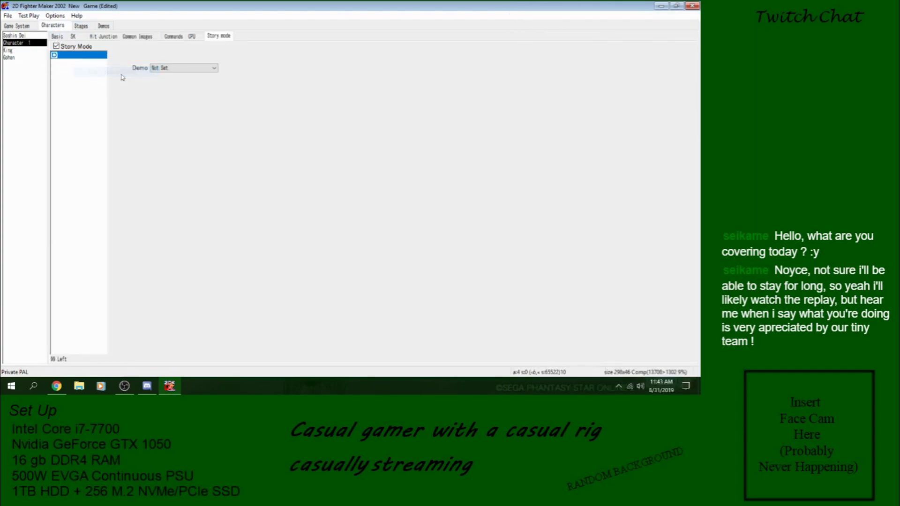
click(181, 68)
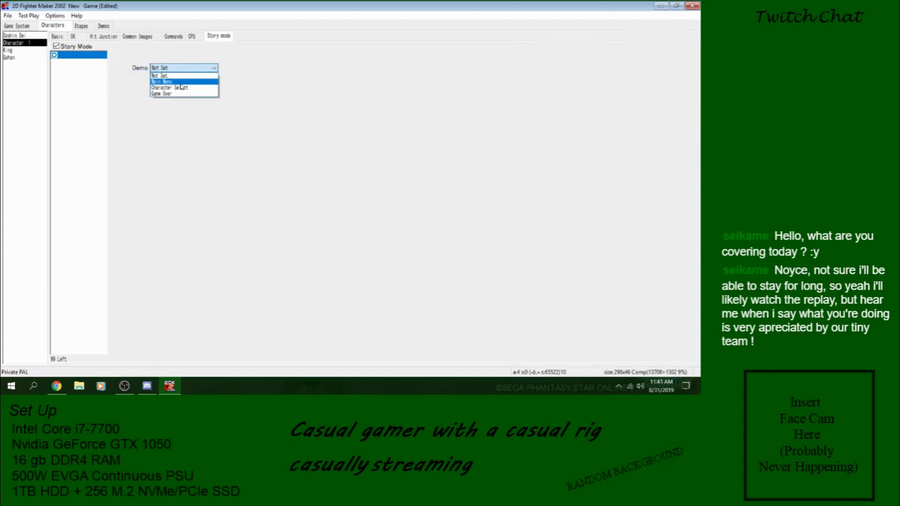
- Delete the Special Demo entry from Character 1's story mode list
click(78, 56)
right_click(78, 56)
click(67, 57)
click(70, 78)
click(75, 55)
right_click(75, 54)
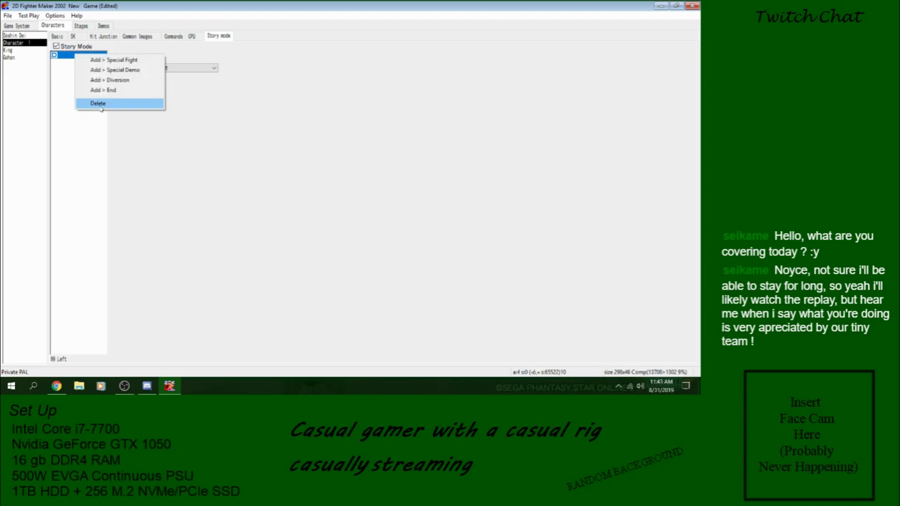
click(99, 104)
click(314, 224)
- Add a Special Fight to Character 1's story mode and choose Soshin Dei as the CPU1 character
right_click(83, 54)
click(104, 61)
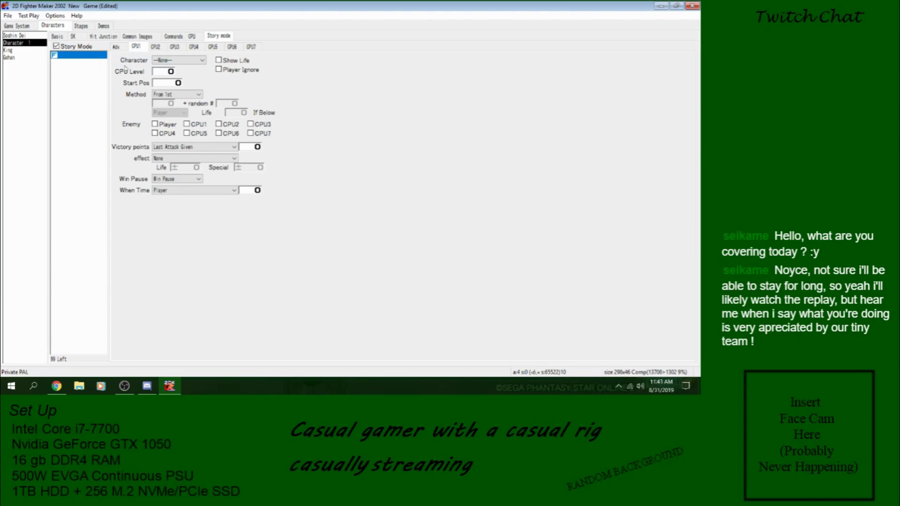
click(186, 60)
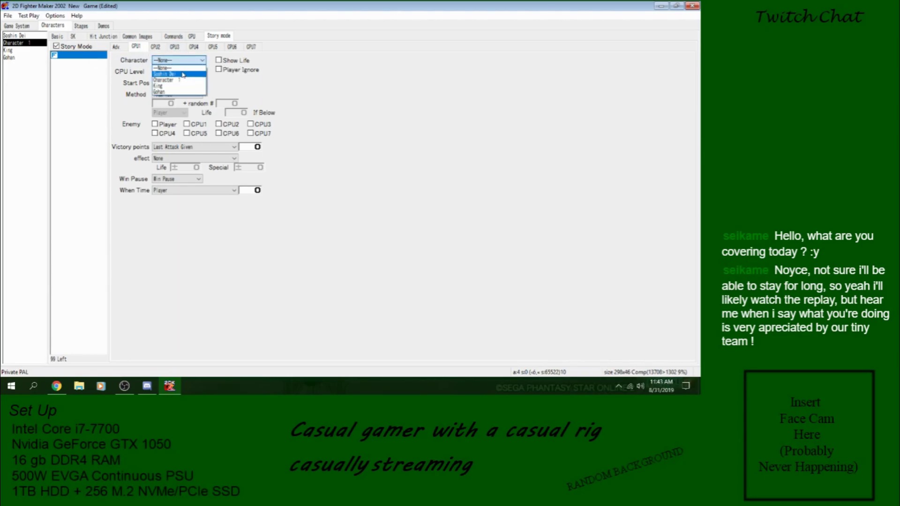
click(183, 74)
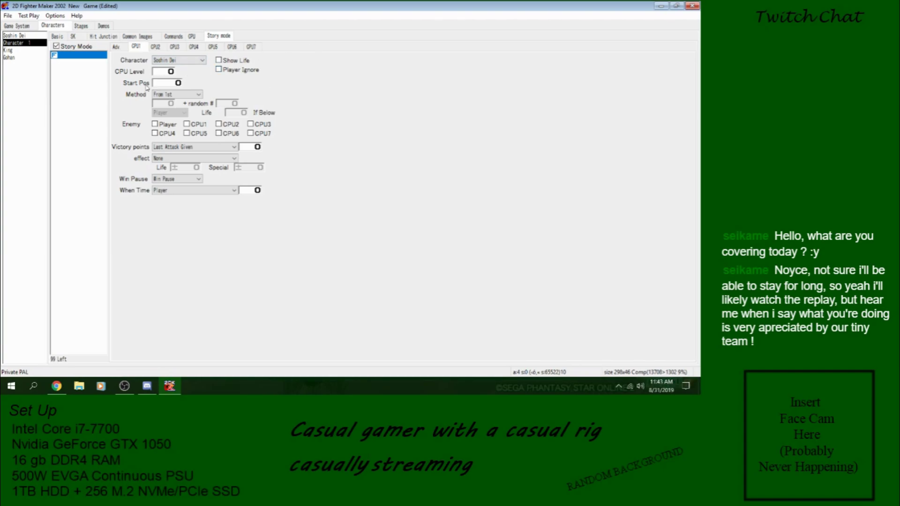
- Set the CPU Level of the CPU1 opponent to 100
click(168, 72)
scroll(168, 73, up, 7)
scroll(169, 73, up, 5)
click(156, 73)
key(BackSpace)
text(100)
double_click(157, 73)
- Set the CPU1 opponent's start position to 400 and keep its entry method on From 1st
click(171, 85)
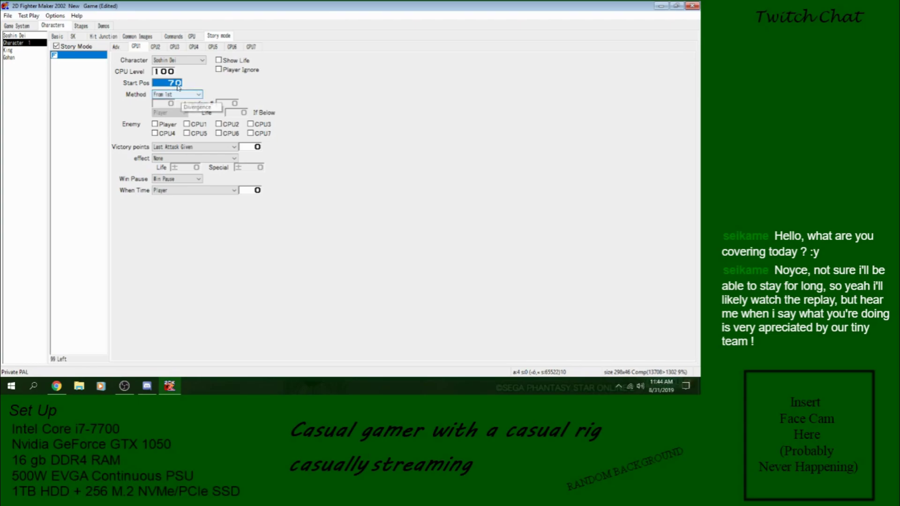
click(171, 84)
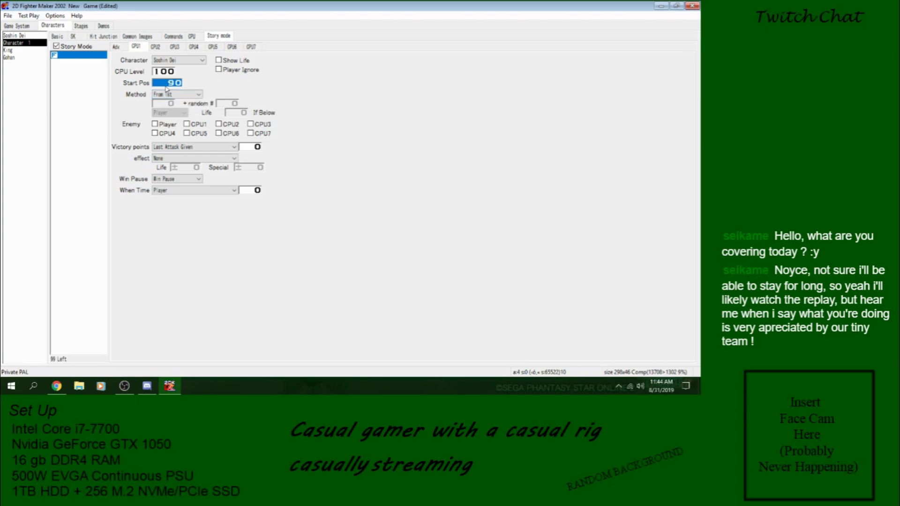
scroll(171, 86, down, 1)
scroll(163, 84, down, 6)
click(193, 95)
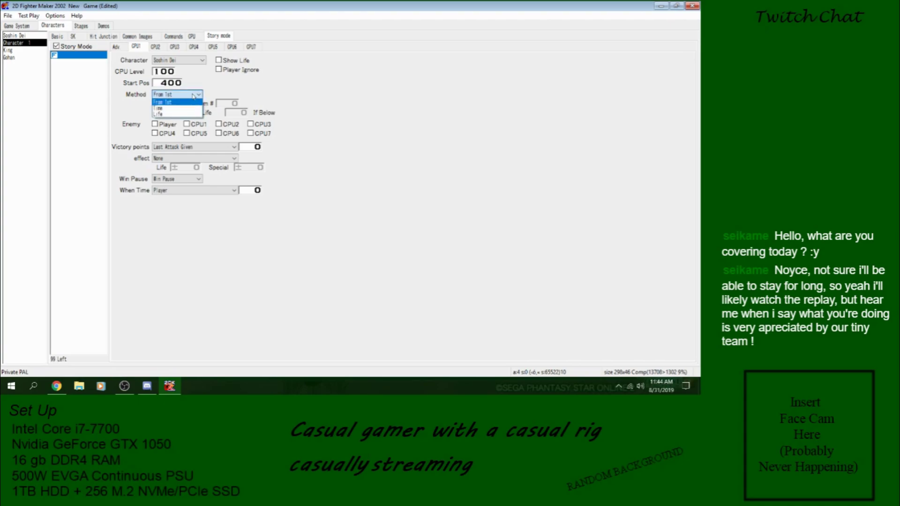
click(193, 96)
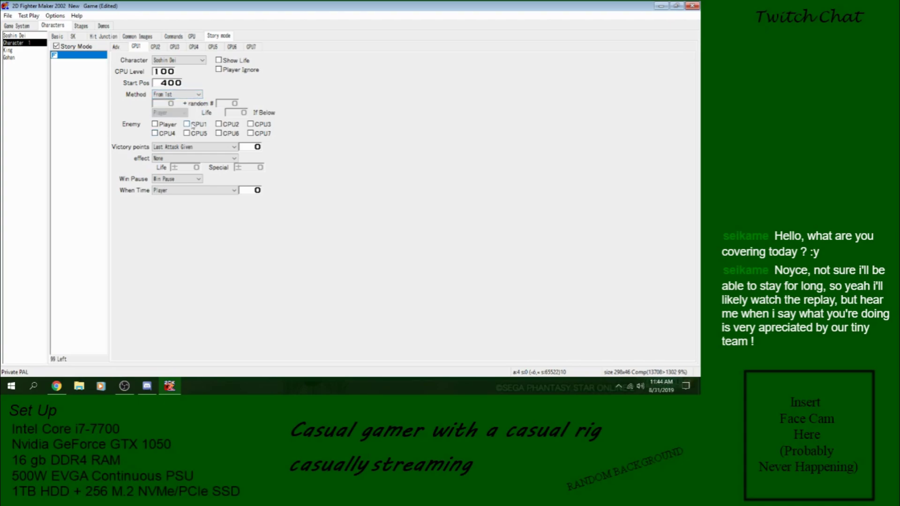
- Set CPU1's Victory points and When Time values to 100 and mark Player as its enemy
click(241, 150)
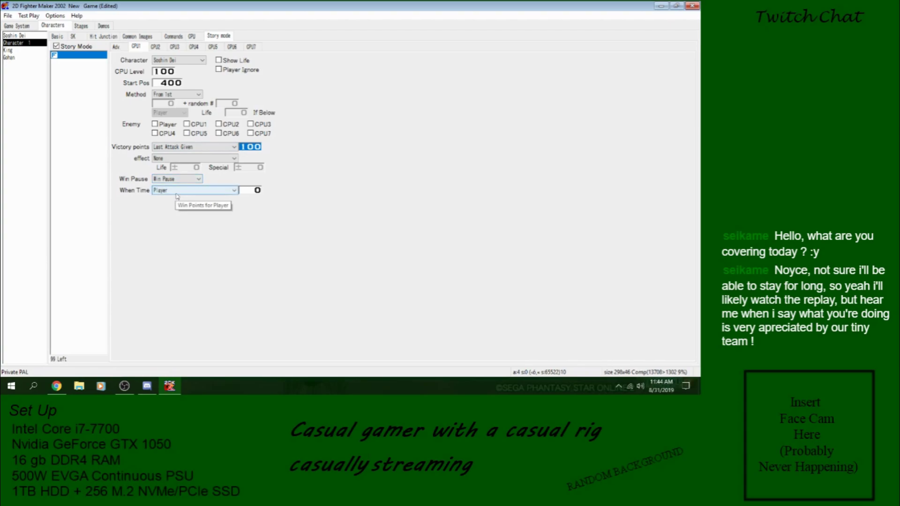
click(250, 191)
text(100)
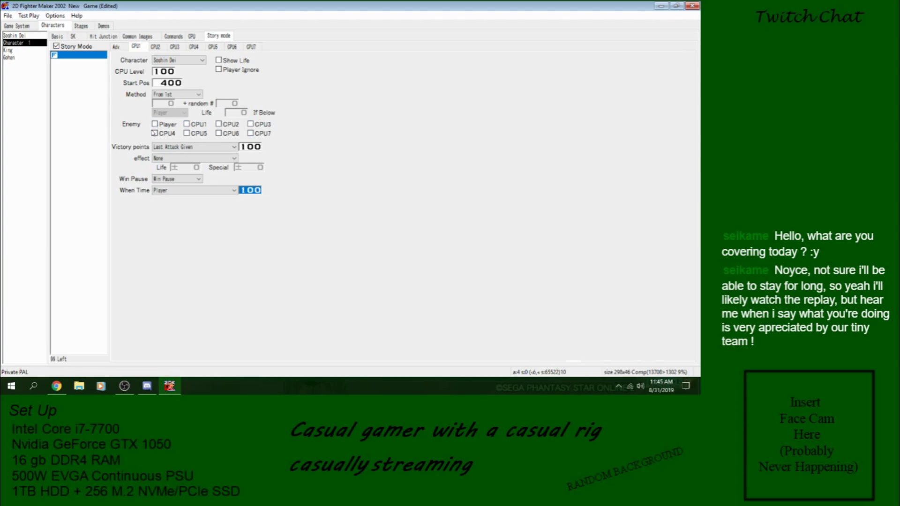
click(155, 124)
click(115, 48)
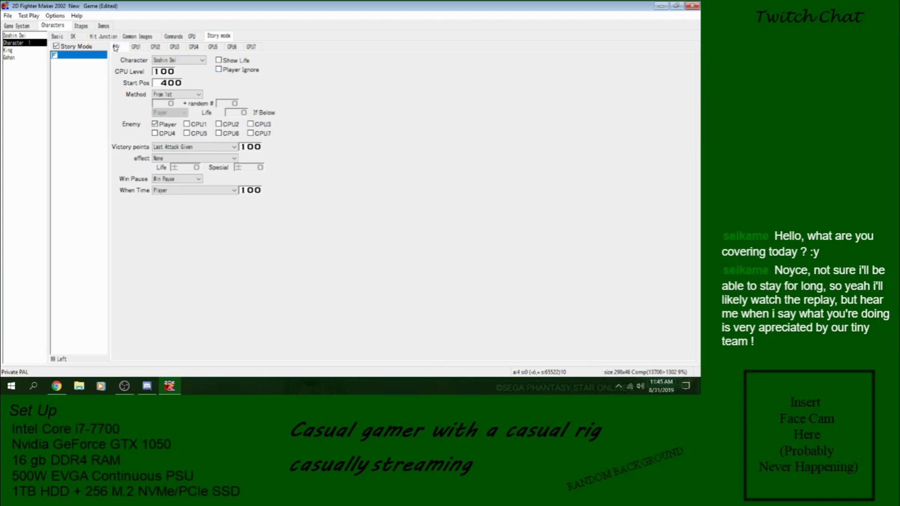
click(134, 46)
click(154, 47)
click(229, 147)
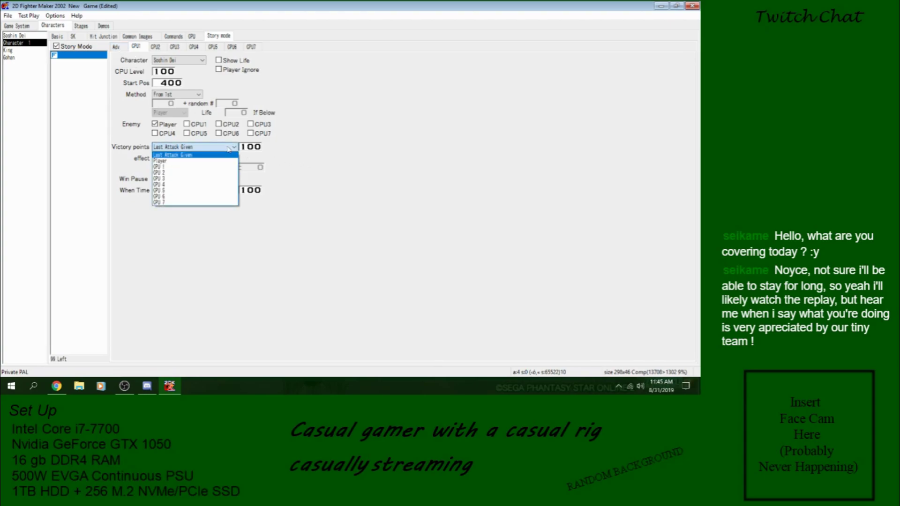
click(229, 147)
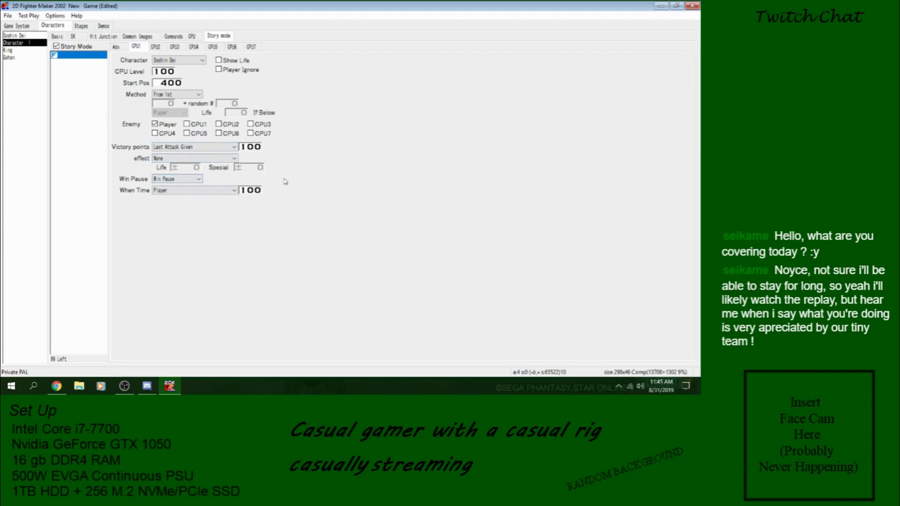
- Set the special fight's stage to Kagatsuchi Port in its Adv settings
click(116, 47)
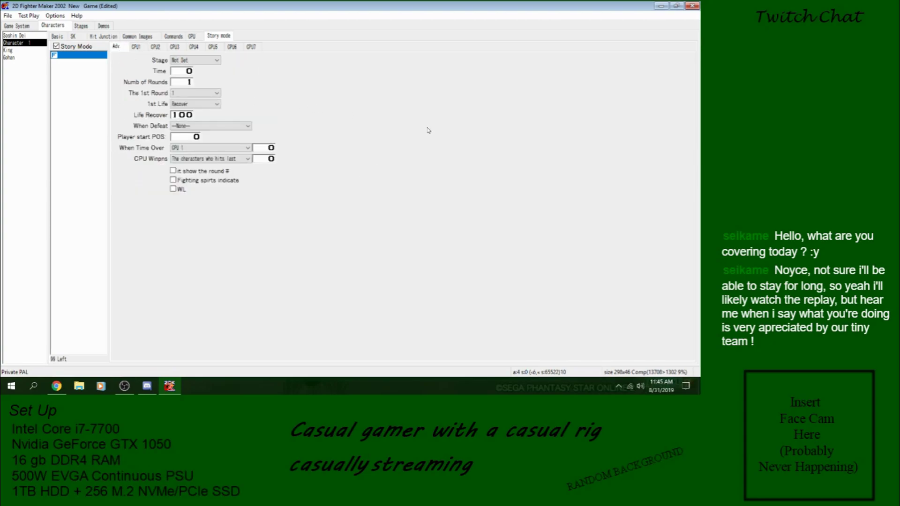
click(199, 63)
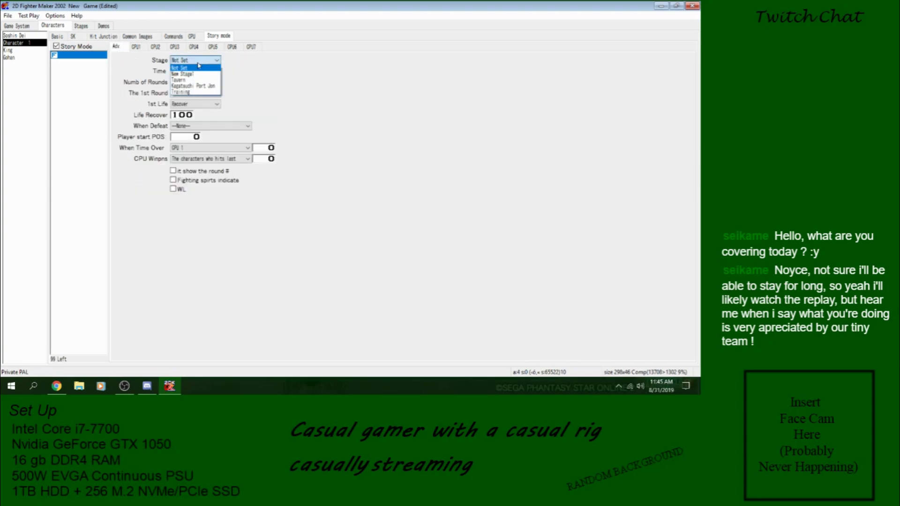
click(205, 87)
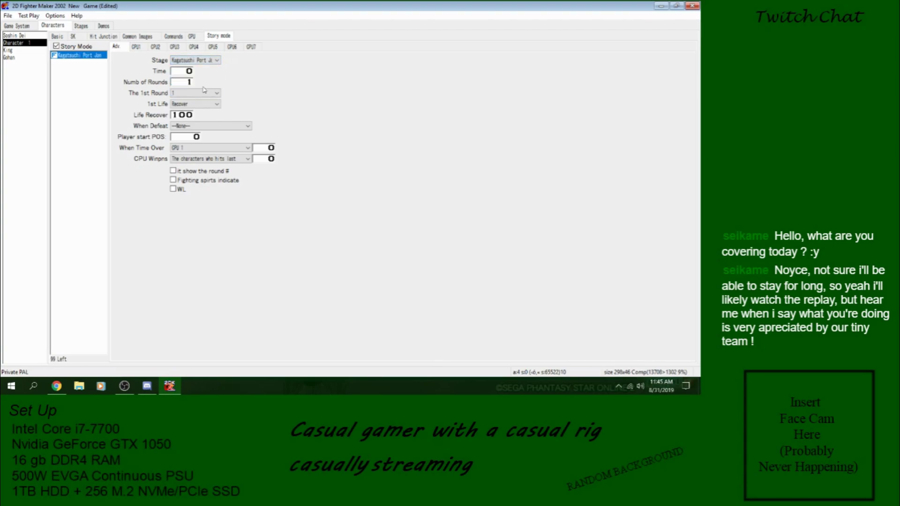
click(215, 64)
click(215, 63)
- Set the fight's time to 100 and its number of rounds to 2, keeping 1 as the first round
click(176, 72)
text(100)
scroll(172, 73, down, 2)
click(185, 82)
text(2)
click(214, 93)
click(212, 97)
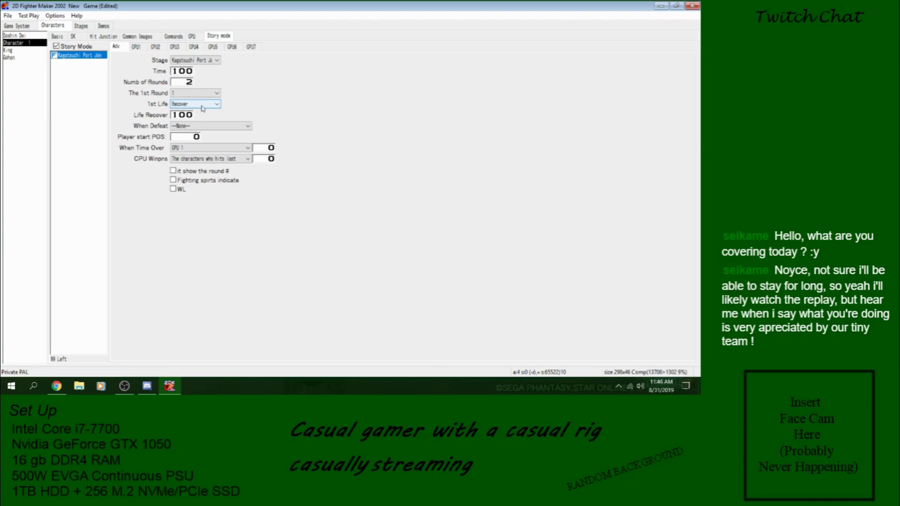
- Check the 1st Life choices and keep the fight on Recover
click(179, 116)
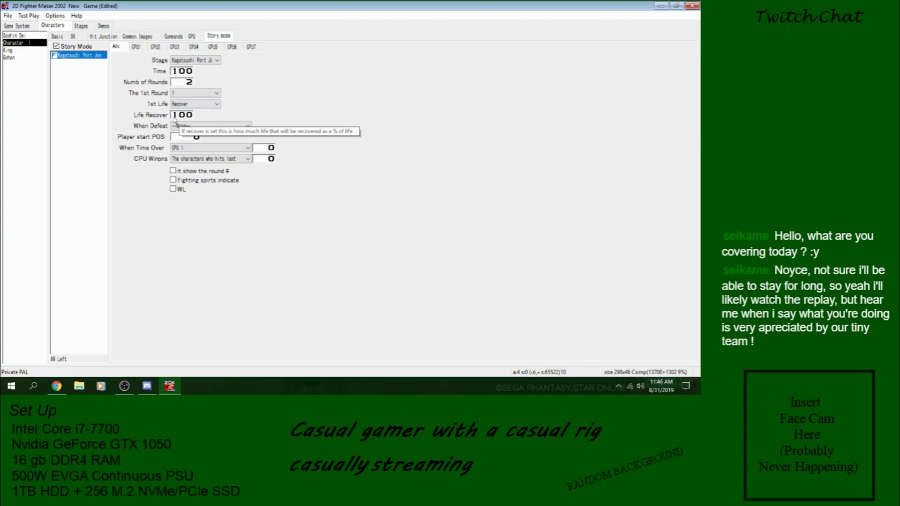
click(215, 104)
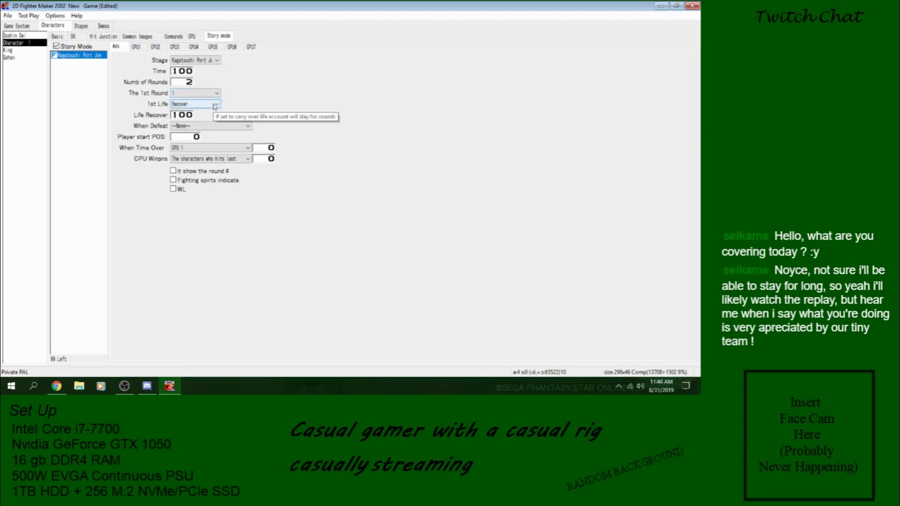
click(215, 104)
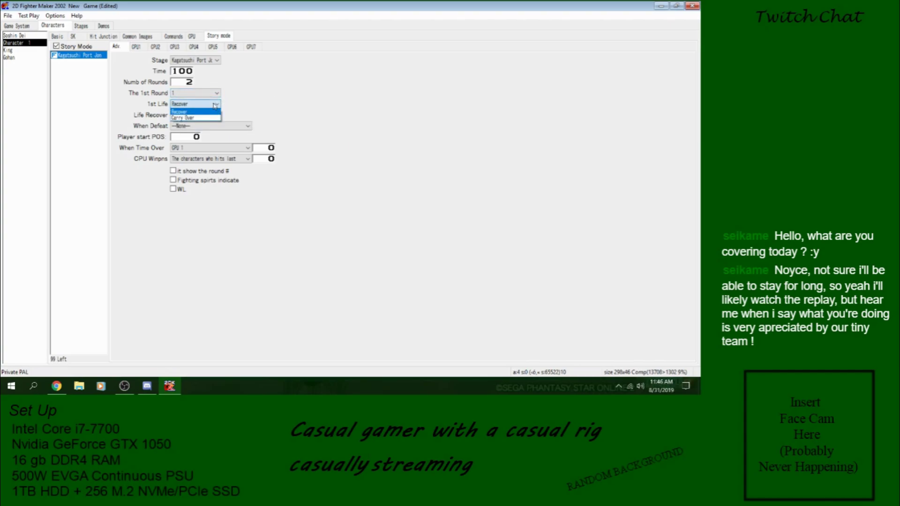
click(214, 105)
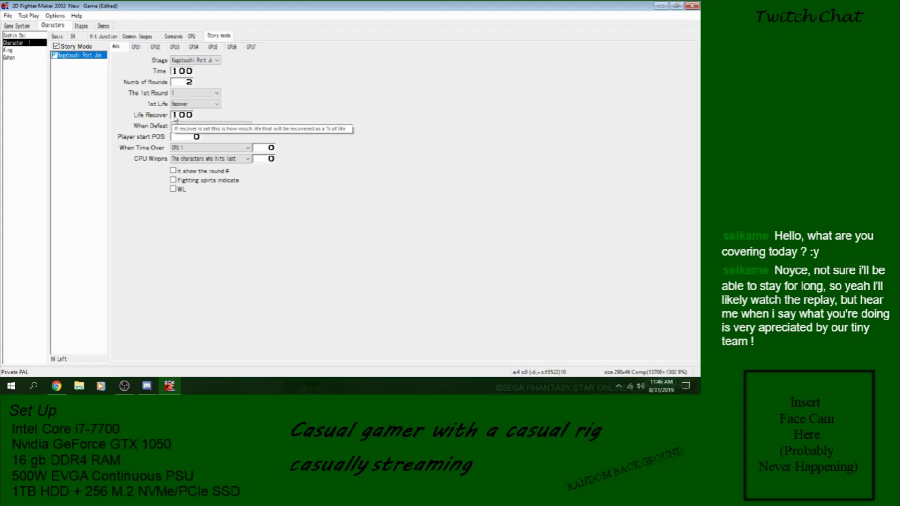
click(187, 105)
click(199, 112)
- Set the fight's When Defeat outcome to the continuing Game Over demo
click(211, 125)
click(236, 129)
click(235, 130)
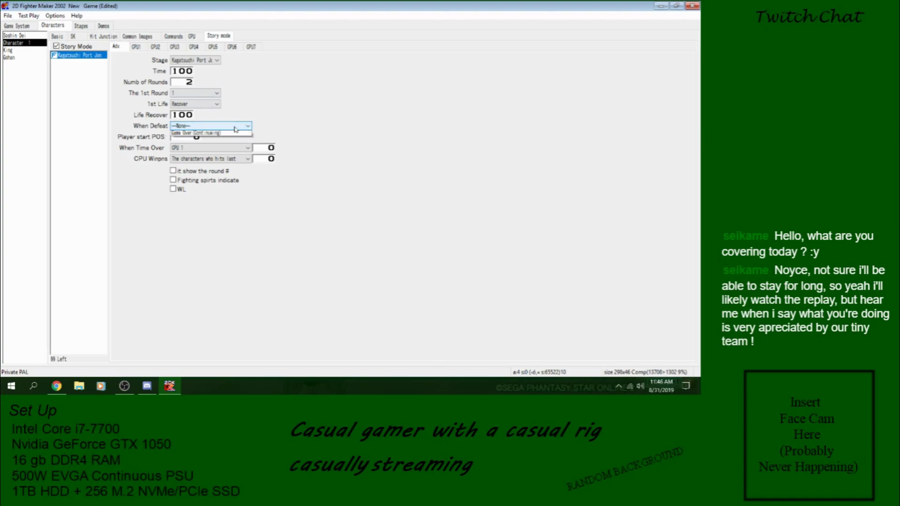
key(Up)
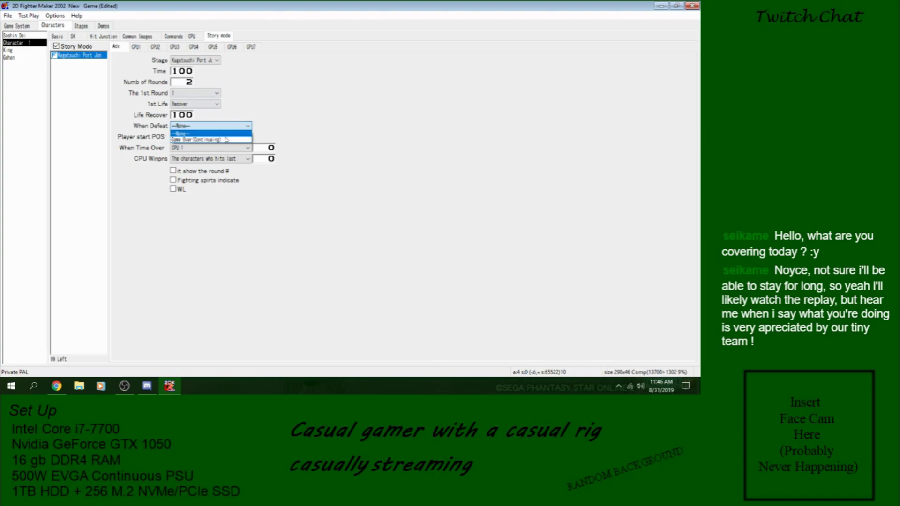
click(225, 140)
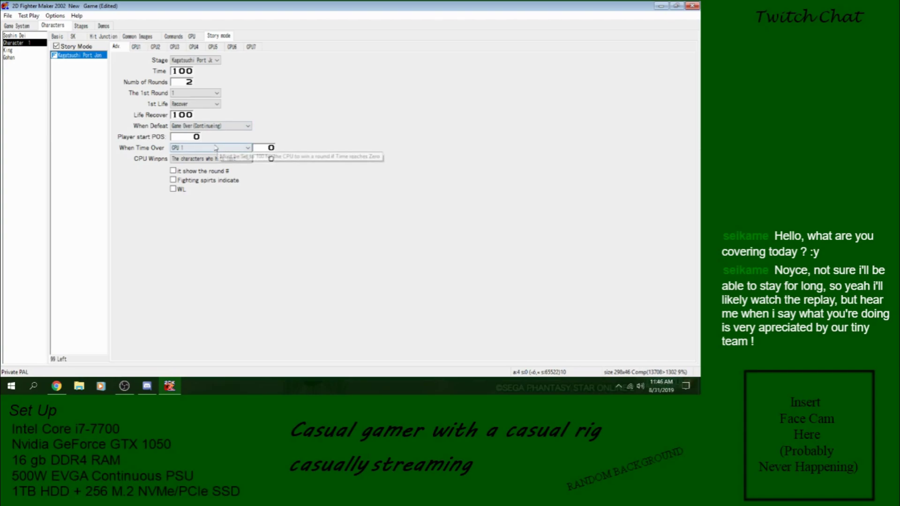
- Set the player start position to 70 and the When Time Over and CPU win points values to 100
drag(185, 139, 189, 142)
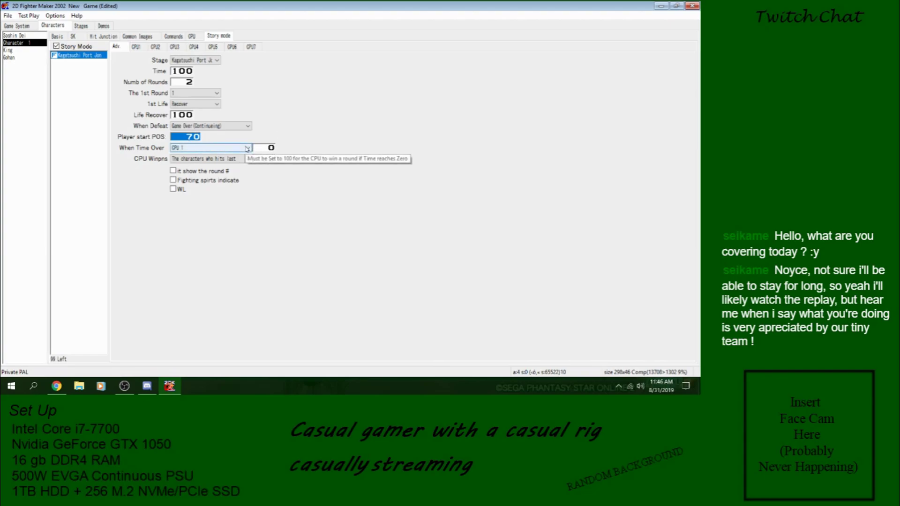
click(263, 149)
text(100)
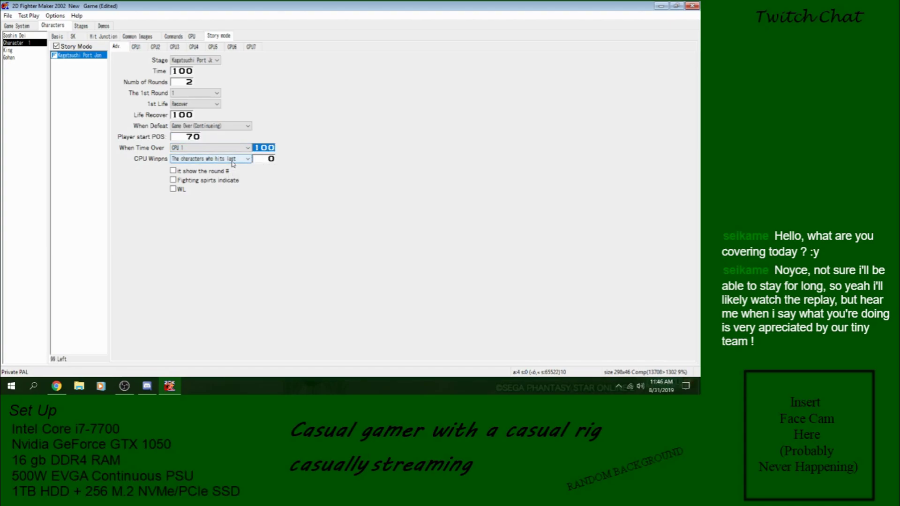
click(257, 160)
text(100)
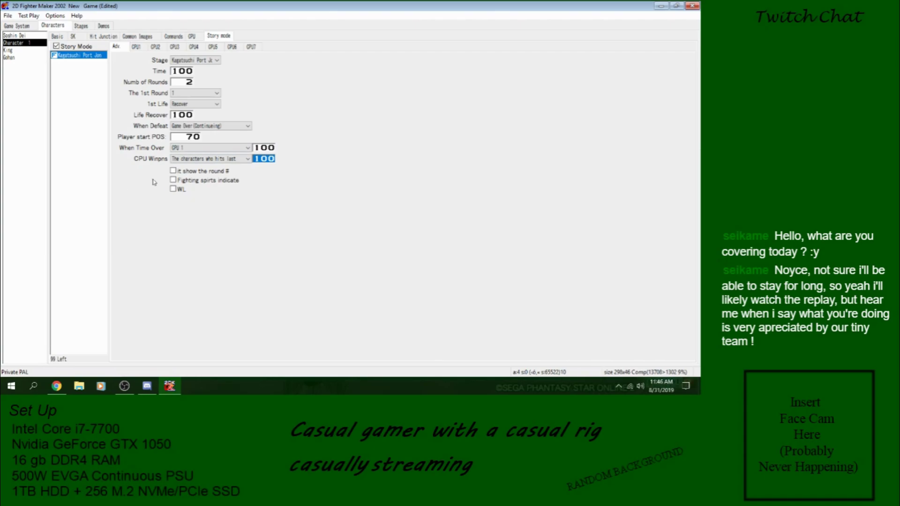
- Enable the round number, fighting spirits and WL options for the fight, and save the game
click(173, 171)
click(173, 179)
click(8, 16)
click(26, 50)
- Test play the game by starting Story Mode from the main menu, and close the test window
click(28, 15)
click(132, 262)
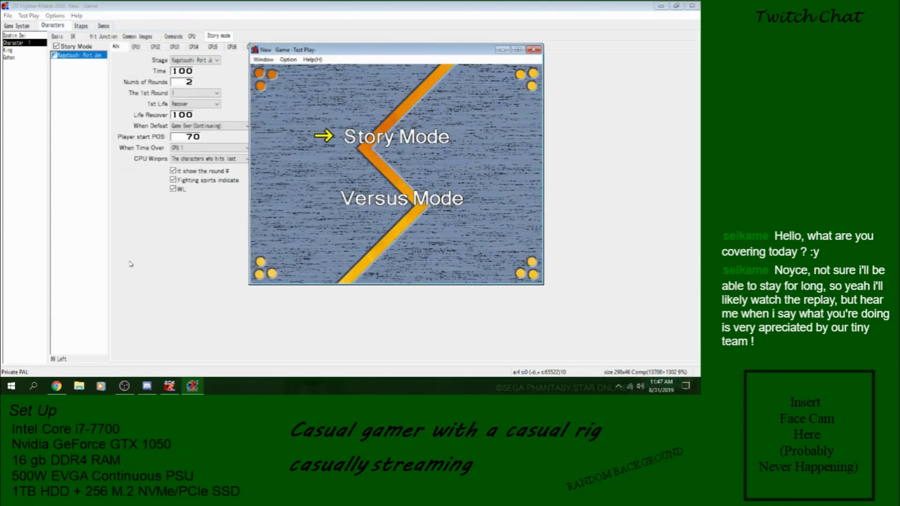
key(z)
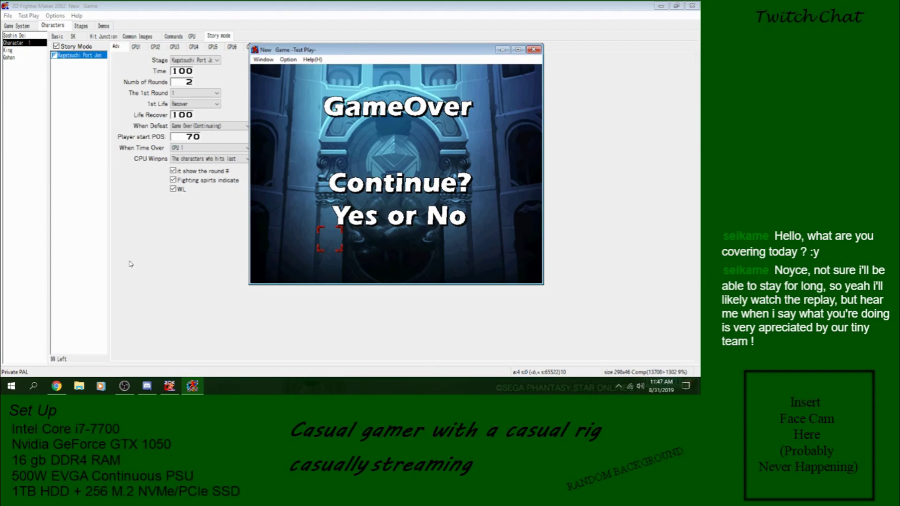
click(533, 49)
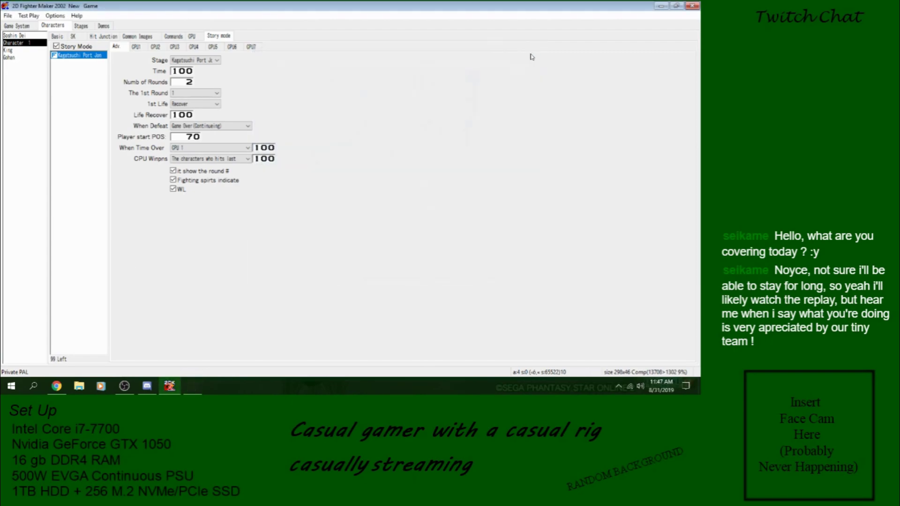
- Set the 1P, VS single and VS Team character selection demos to Character Select in the game system's basic settings, and save the game
click(26, 25)
click(15, 37)
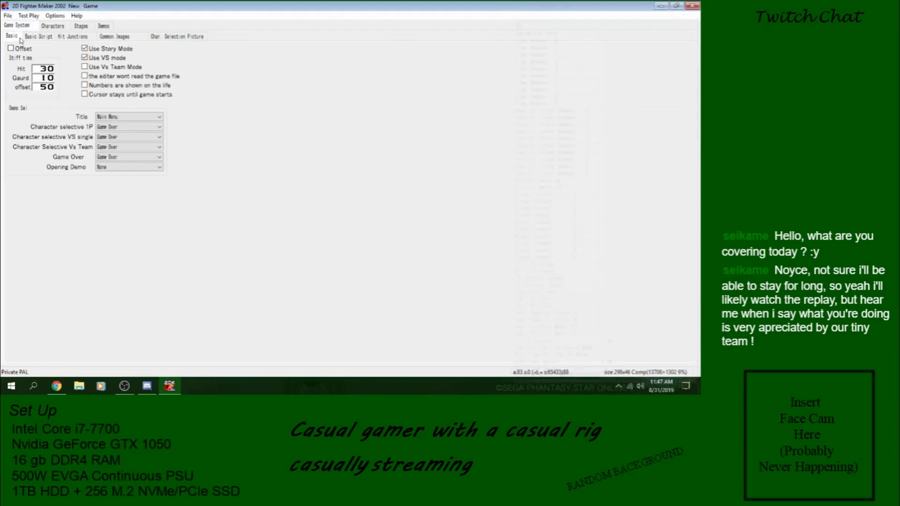
click(126, 132)
click(124, 147)
click(126, 137)
click(124, 158)
click(126, 147)
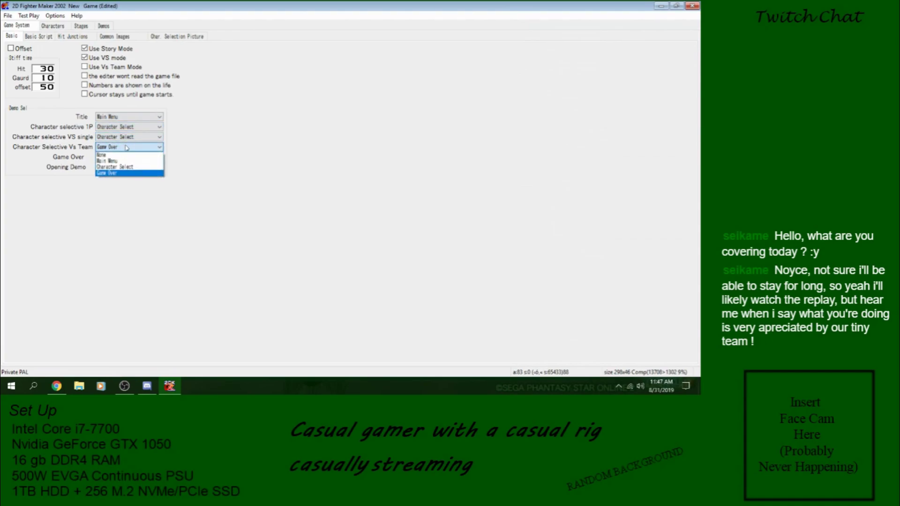
click(124, 167)
click(7, 15)
click(14, 48)
- Test play the game from the title, enter Story Mode's character selection screen, and close the test window
click(31, 16)
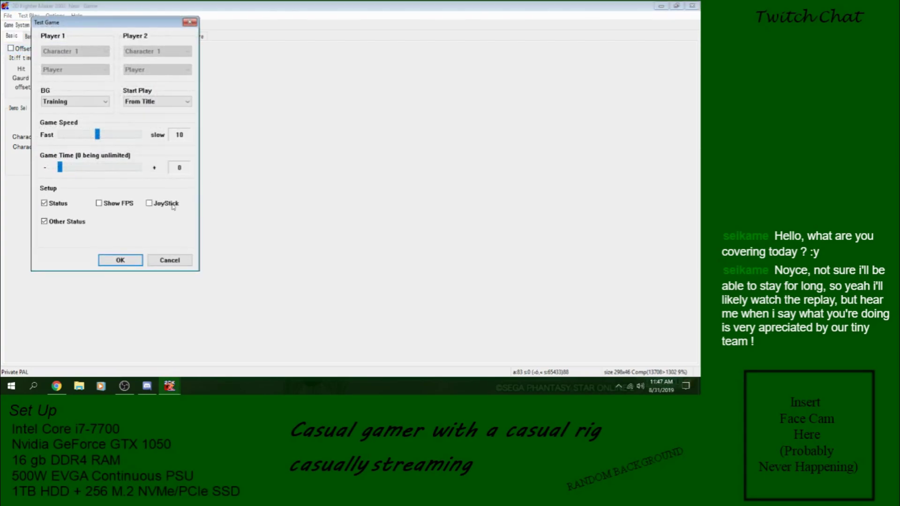
click(126, 257)
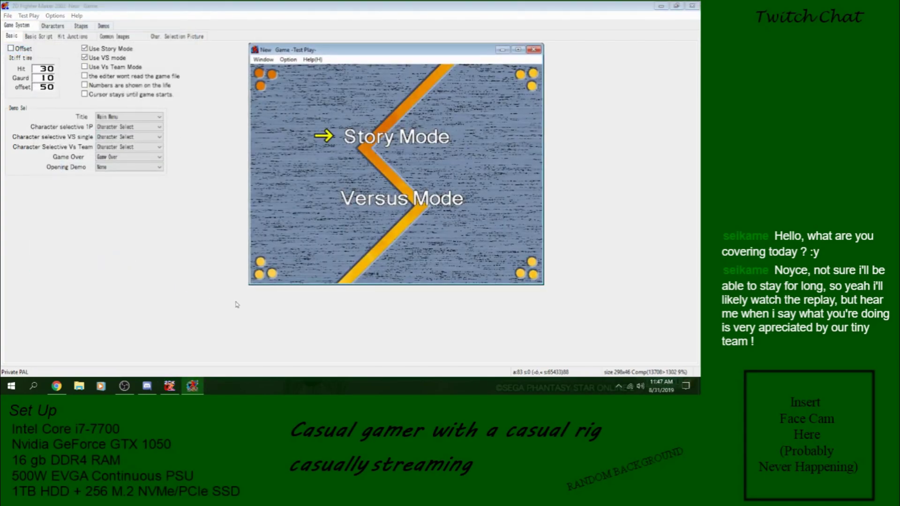
key(Return)
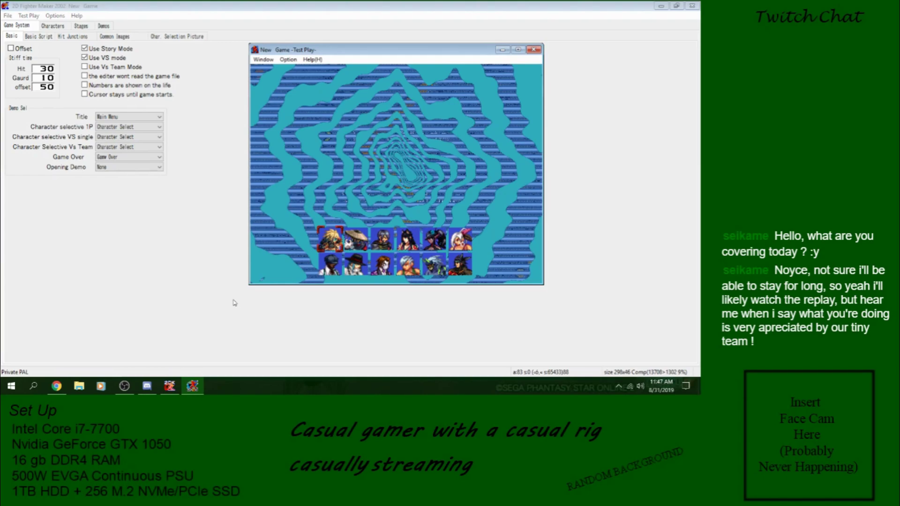
key(Right)
key(Escape)
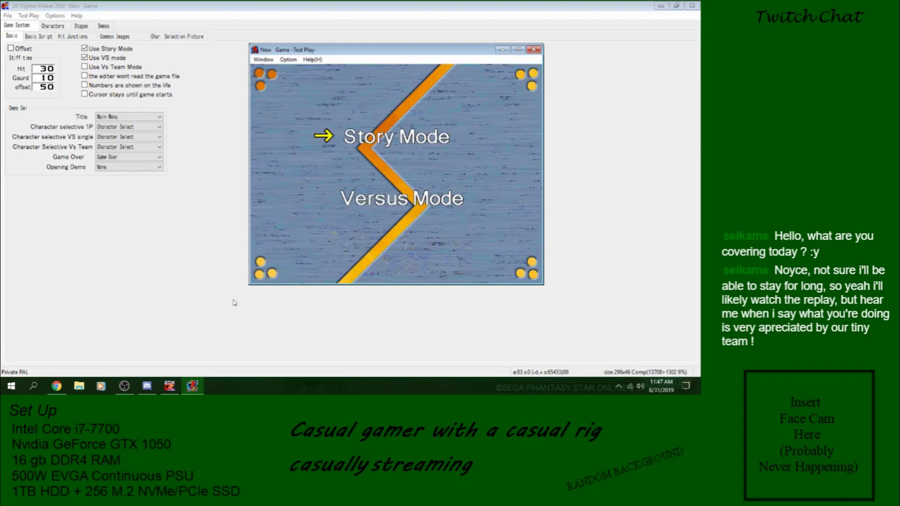
click(534, 50)
- Review Soshin Dei's and Character 1's settings, including Character 1's Story Mode fight and its CPU1 opponent
click(53, 27)
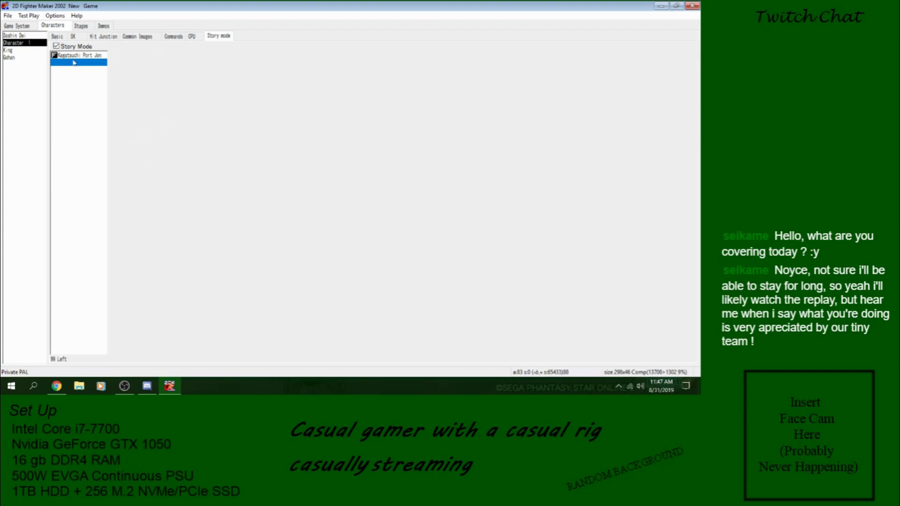
click(76, 37)
click(57, 37)
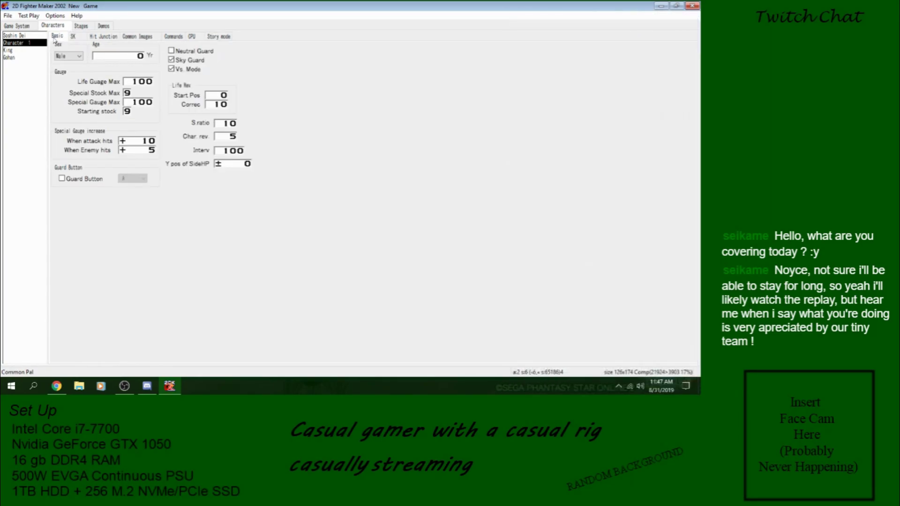
click(18, 36)
click(213, 36)
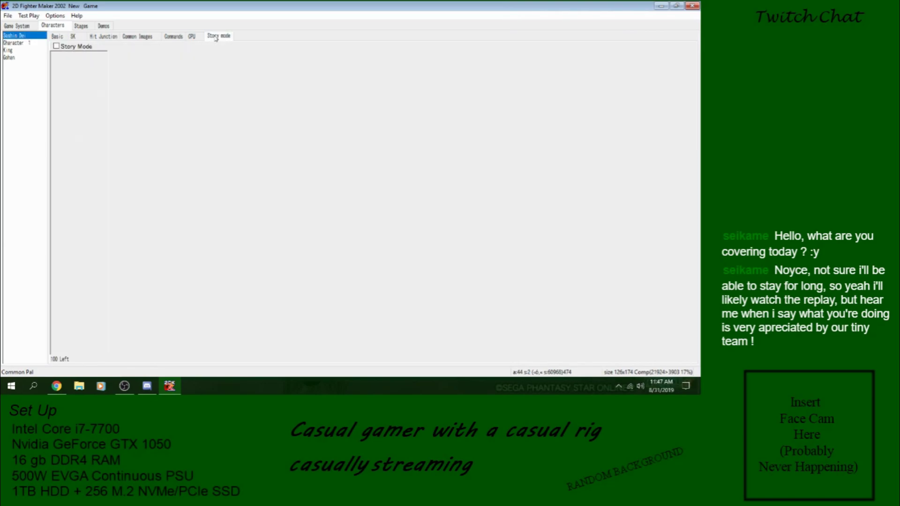
click(73, 37)
click(14, 42)
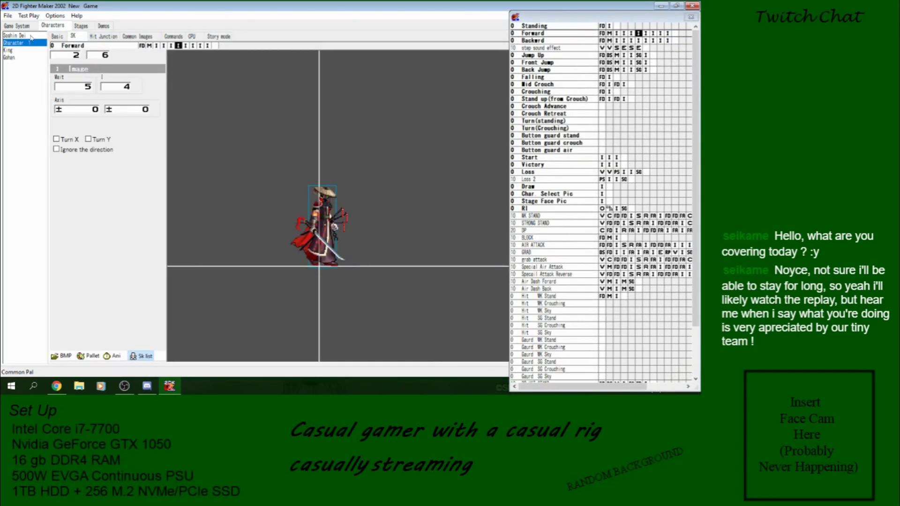
click(229, 39)
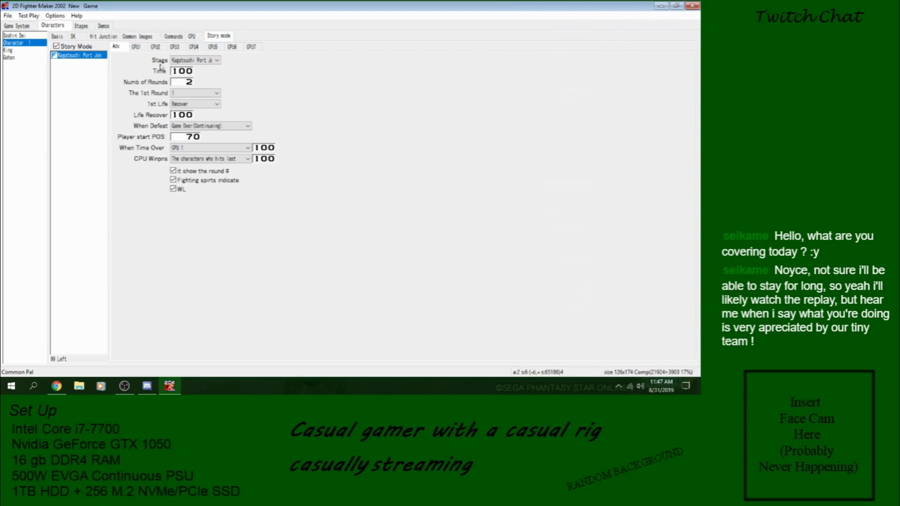
click(139, 47)
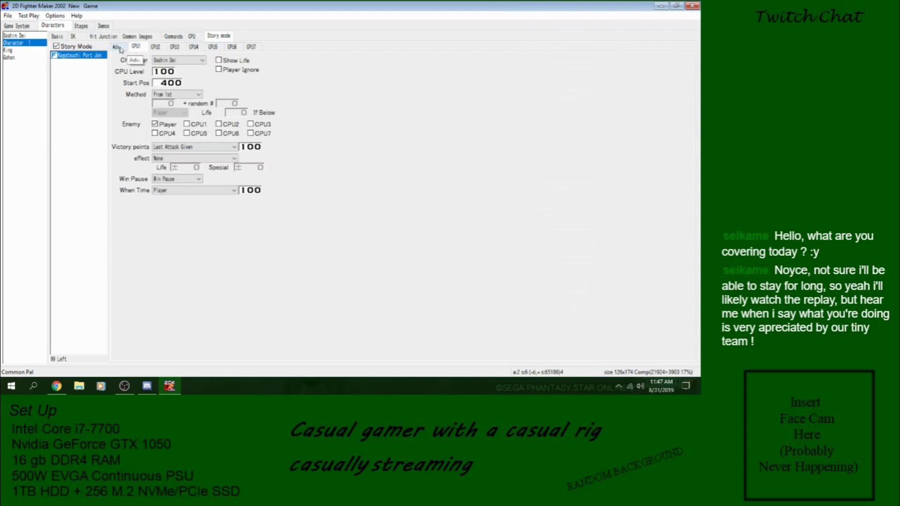
click(117, 47)
- Save the game, test play selecting different fighters on Story Mode's character selection screen, and close the test window
click(7, 15)
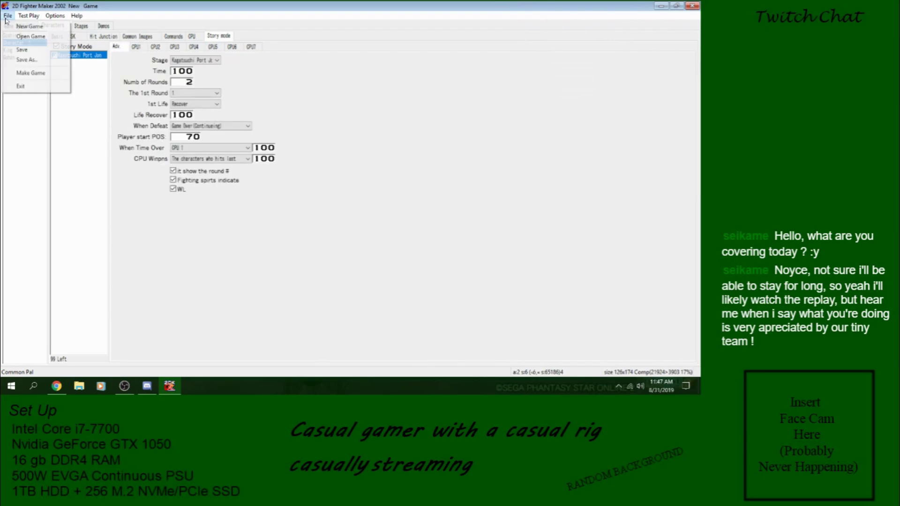
click(22, 51)
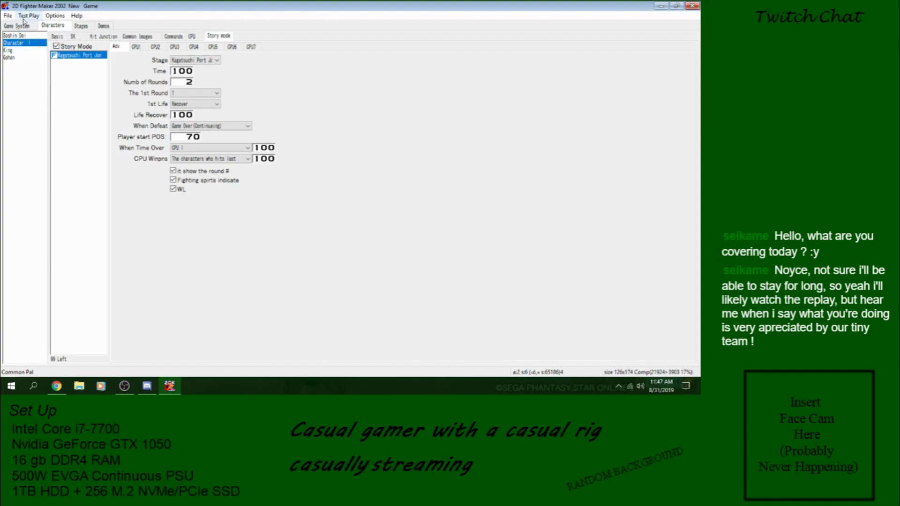
click(24, 17)
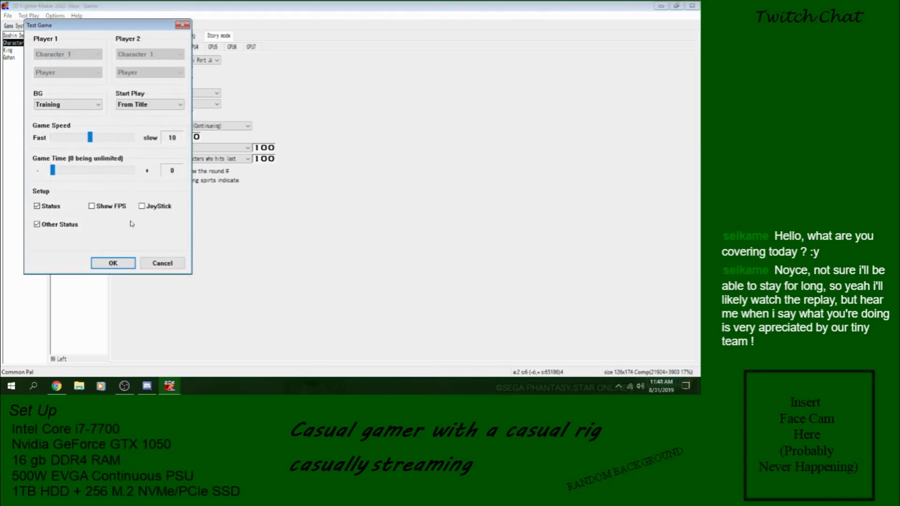
click(121, 266)
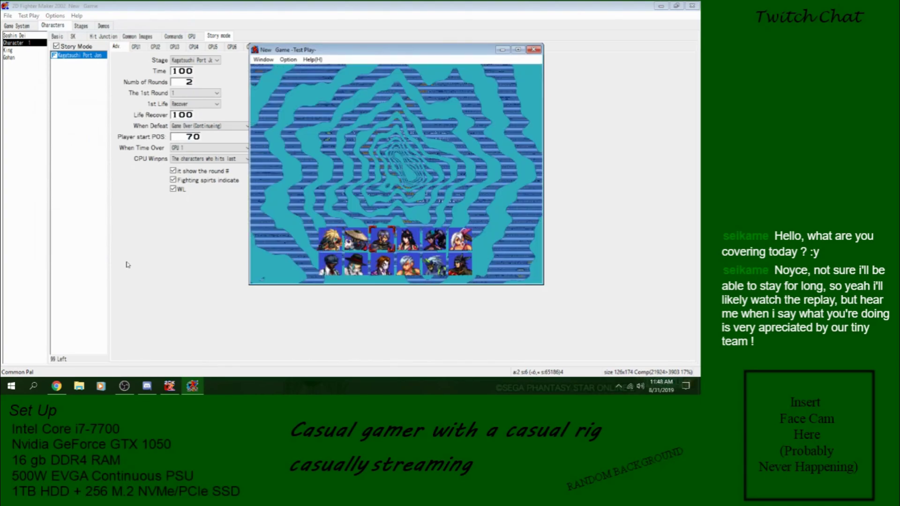
key(Right)
key(Escape)
key(x)
key(Escape)
key(x)
key(x)
key(x)
key(Left)
key(Right)
key(Right)
key(Right)
key(Right)
key(Right)
key(Down)
key(Left)
key(Left)
key(Left)
key(Left)
key(Up)
key(Right)
key(Right)
key(Right)
key(Left)
key(Left)
key(Left)
key(Escape)
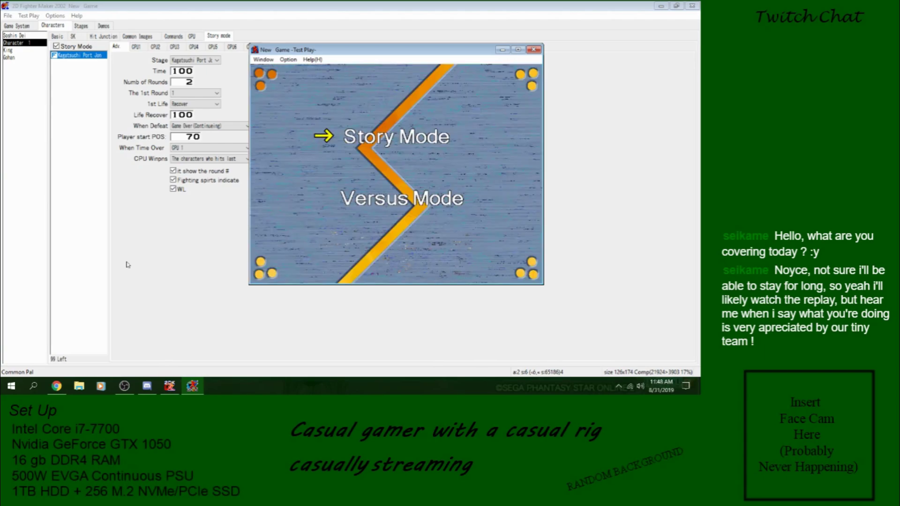
click(533, 50)
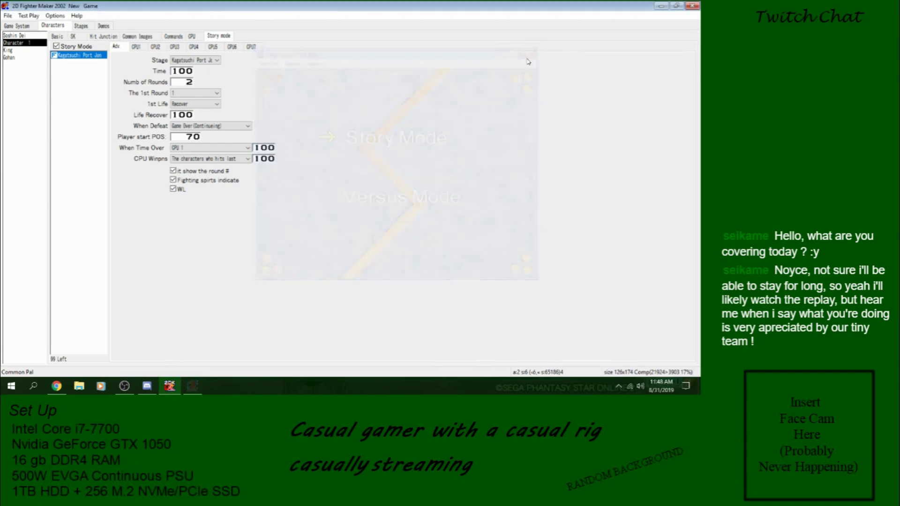
- Open the Dungeon Fighter The 500 Year War game project from the USB drive
click(8, 16)
click(22, 50)
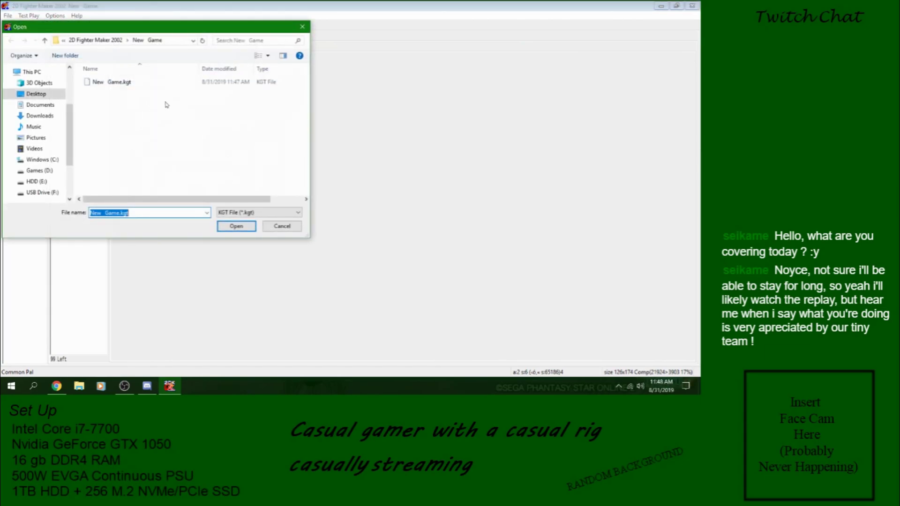
click(40, 193)
double_click(117, 82)
double_click(133, 121)
double_click(117, 92)
double_click(125, 84)
double_click(123, 85)
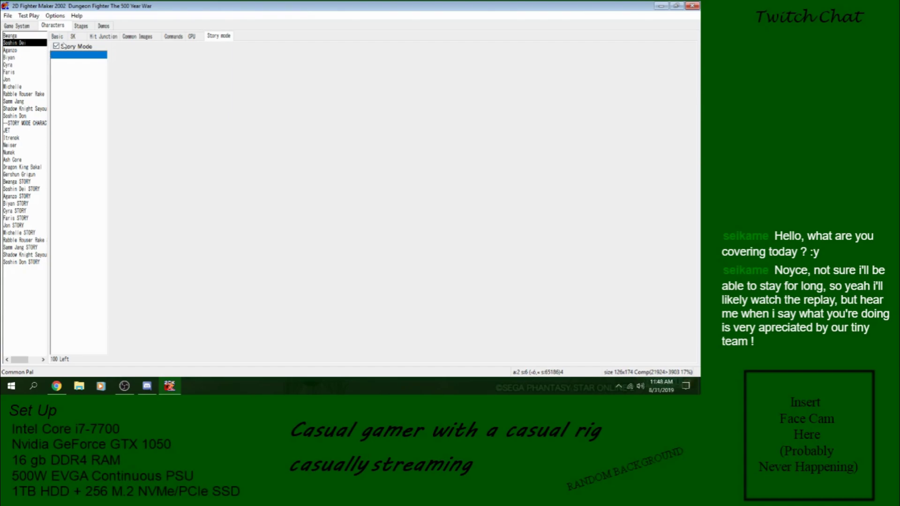
- Examine Bwanga's Story Mode sequence and the general and CPU1 settings of the Mt Thunderime fight
click(15, 36)
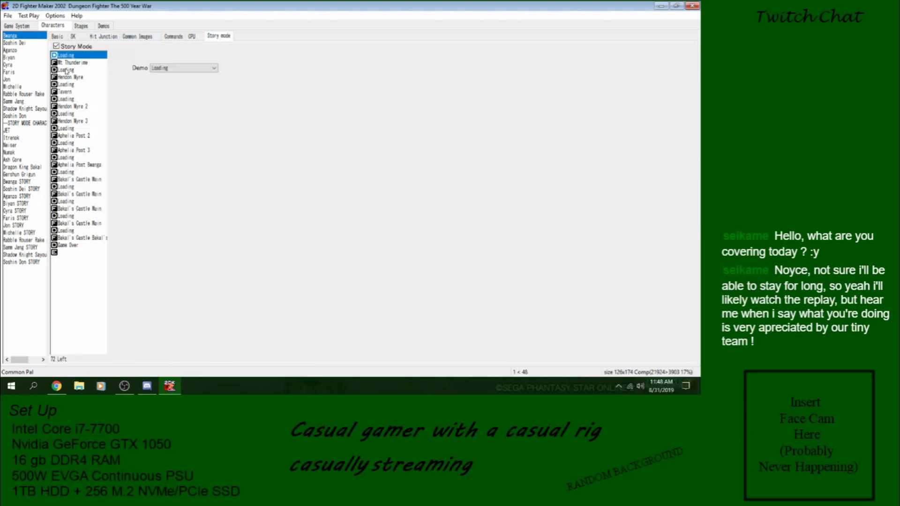
click(69, 63)
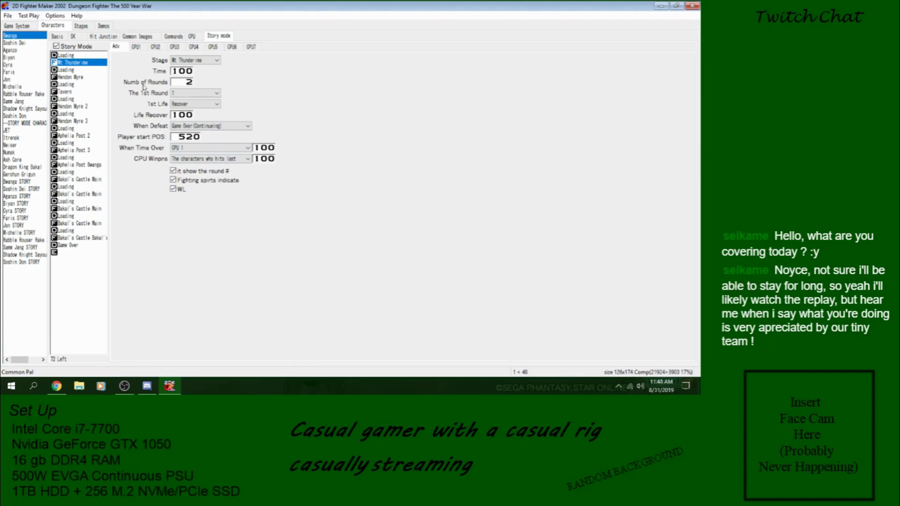
click(137, 46)
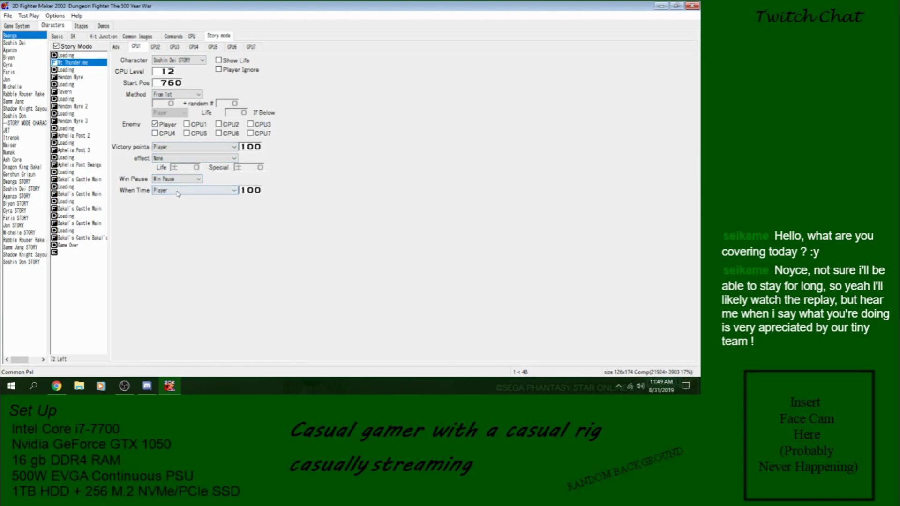
click(116, 47)
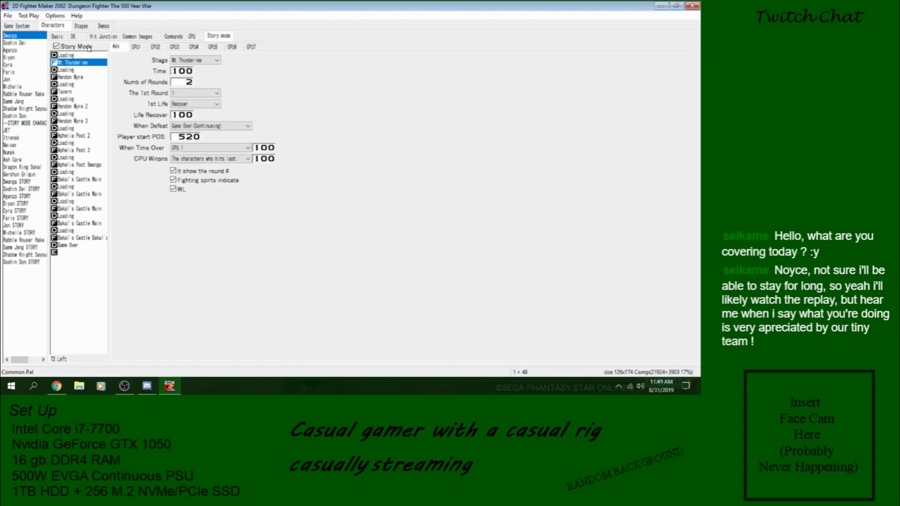
- Check Bwanga's basic character settings and the demo selections in the game system's basic settings
click(60, 37)
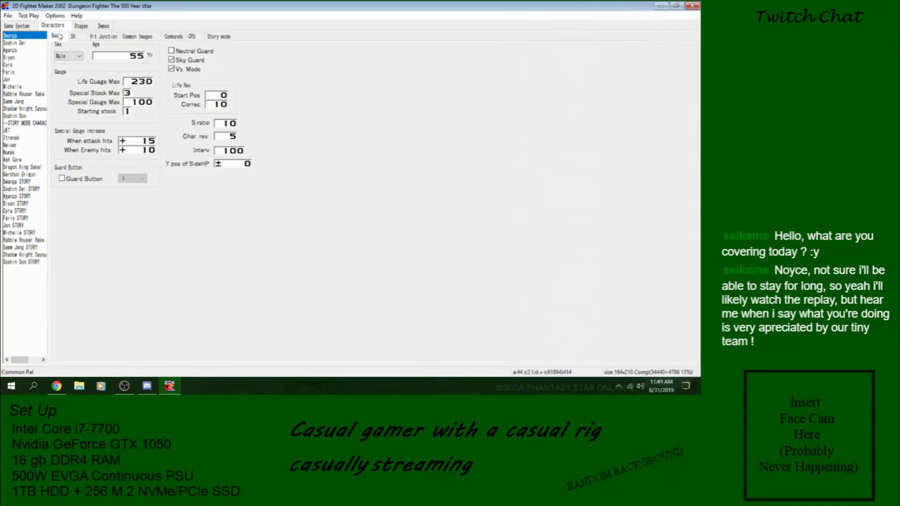
click(15, 26)
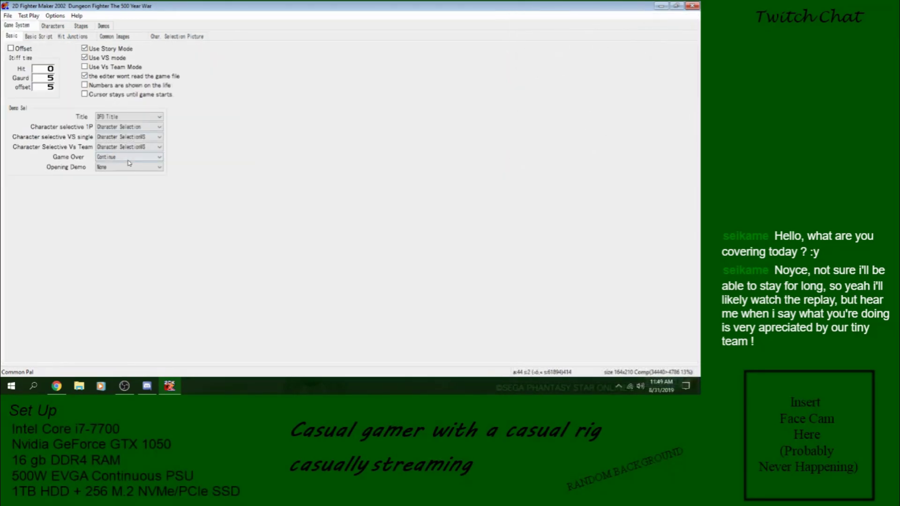
click(46, 28)
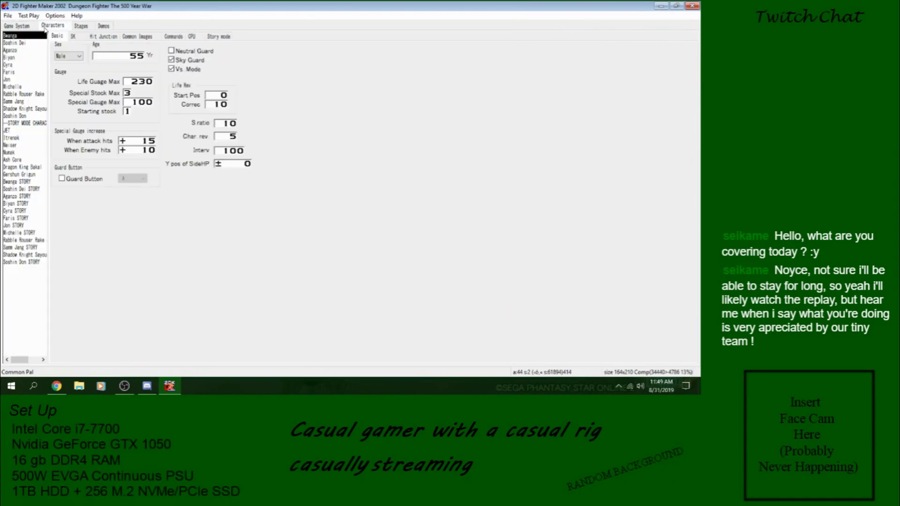
- Look through the Story Mode sequences of the characters from Soshin Dei to Soshin Don, and return to Bwanga's
click(15, 43)
click(218, 37)
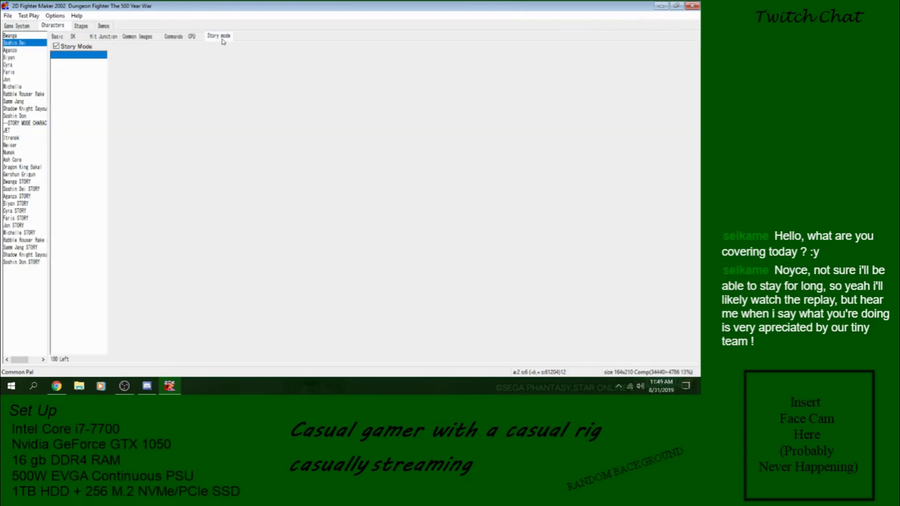
click(11, 49)
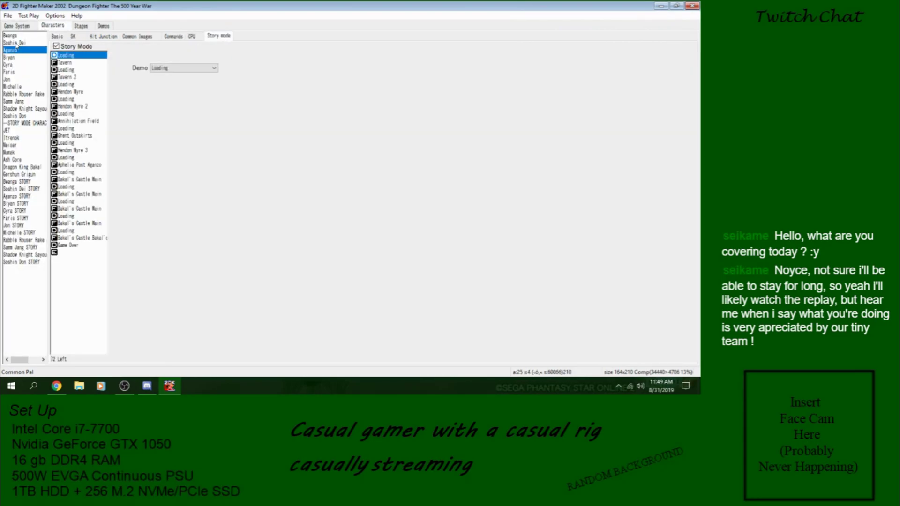
click(15, 57)
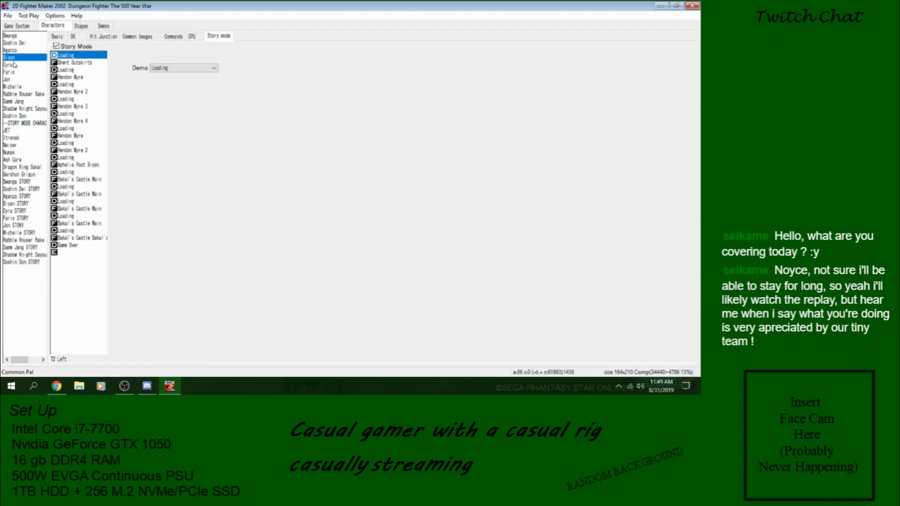
click(15, 65)
click(16, 73)
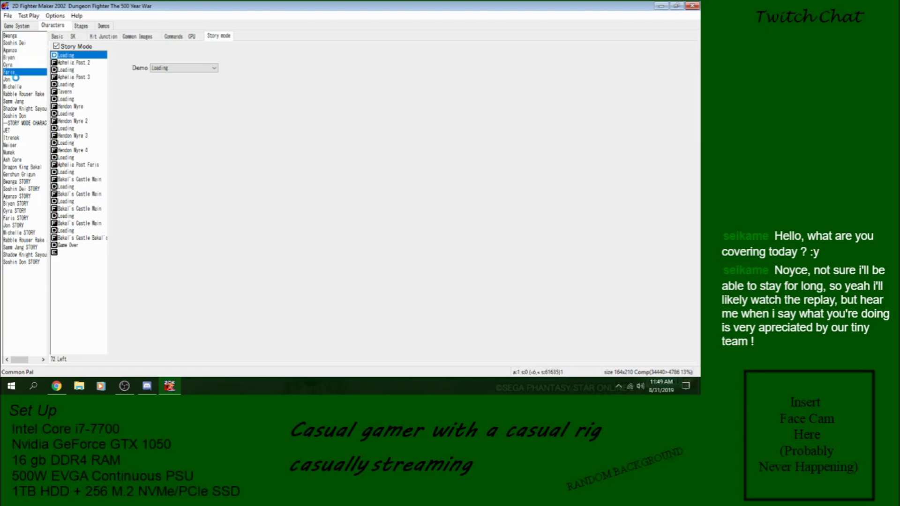
click(17, 79)
click(15, 87)
click(17, 94)
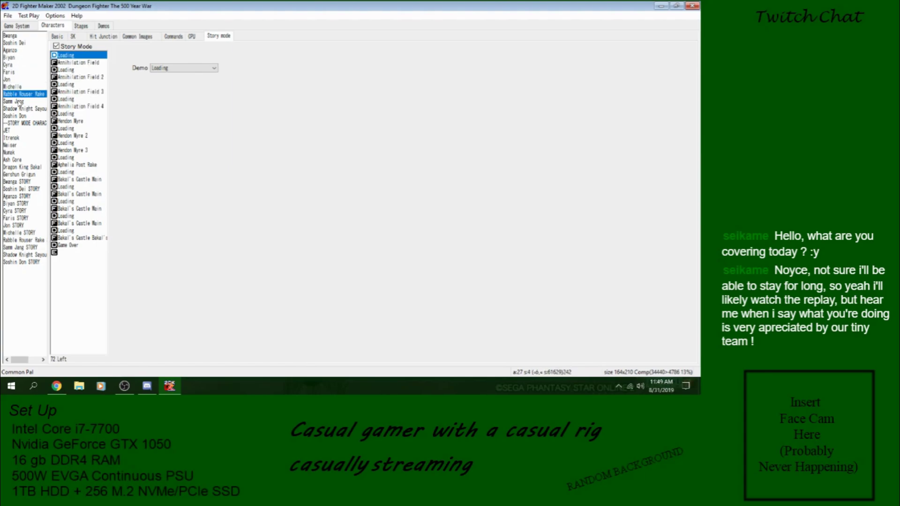
click(17, 101)
click(18, 108)
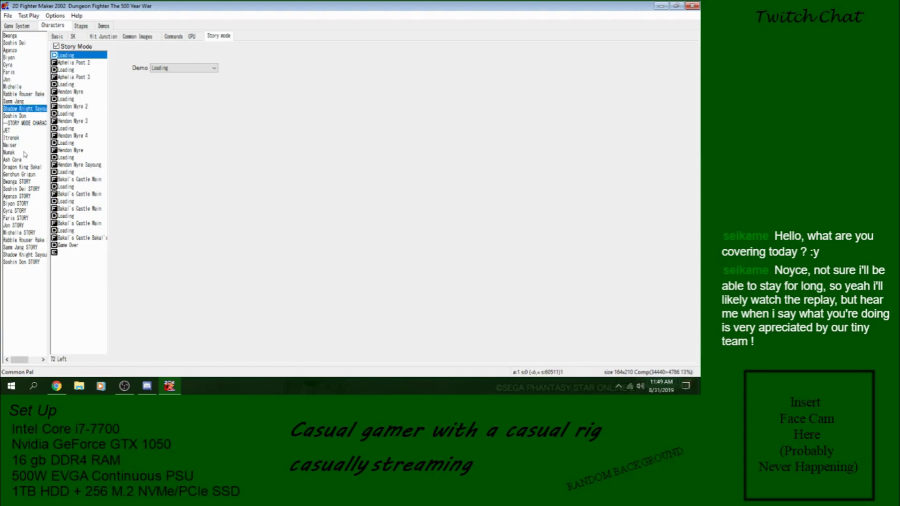
click(17, 117)
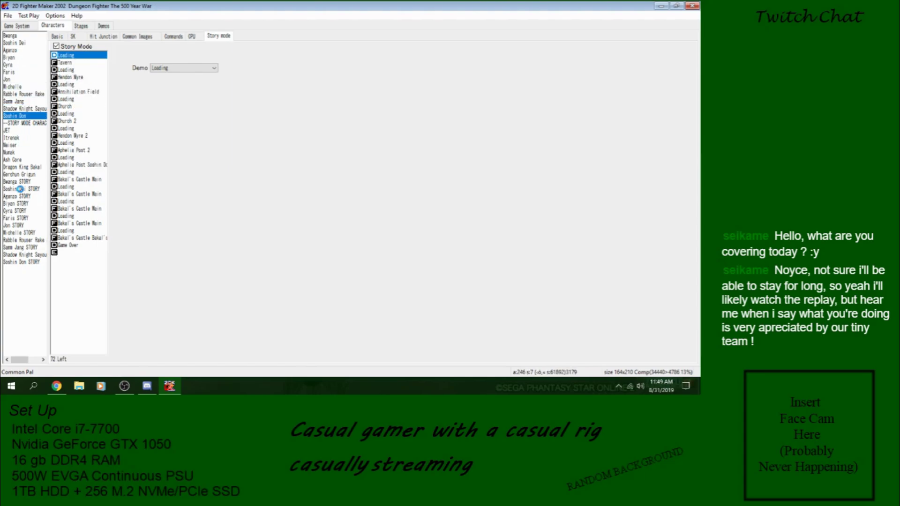
click(19, 189)
click(19, 37)
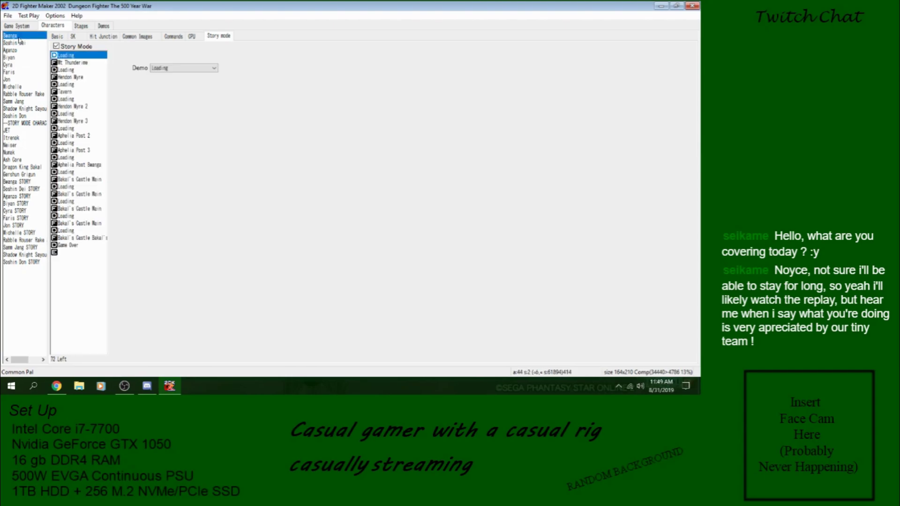
- Test play the Dungeon Fighter game by starting Arcade Mode with Bwanga, and close the test window once the match loads
click(80, 36)
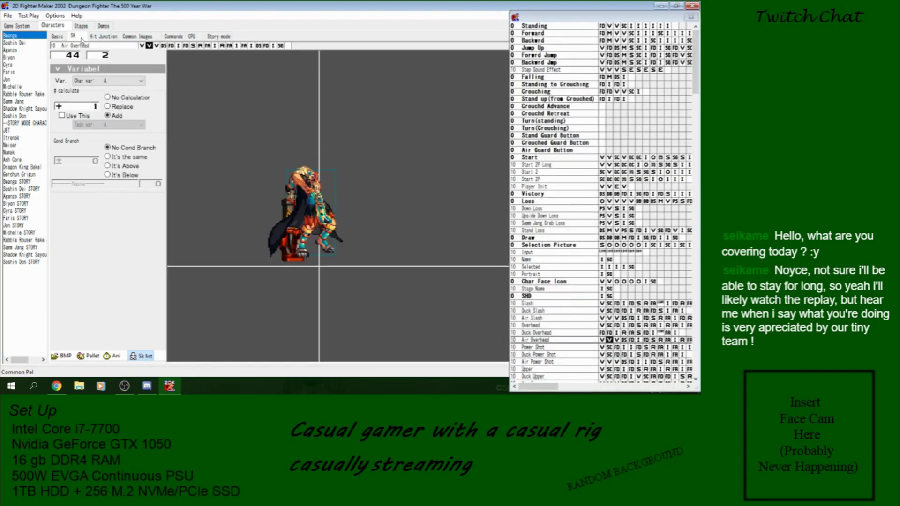
click(29, 17)
click(117, 262)
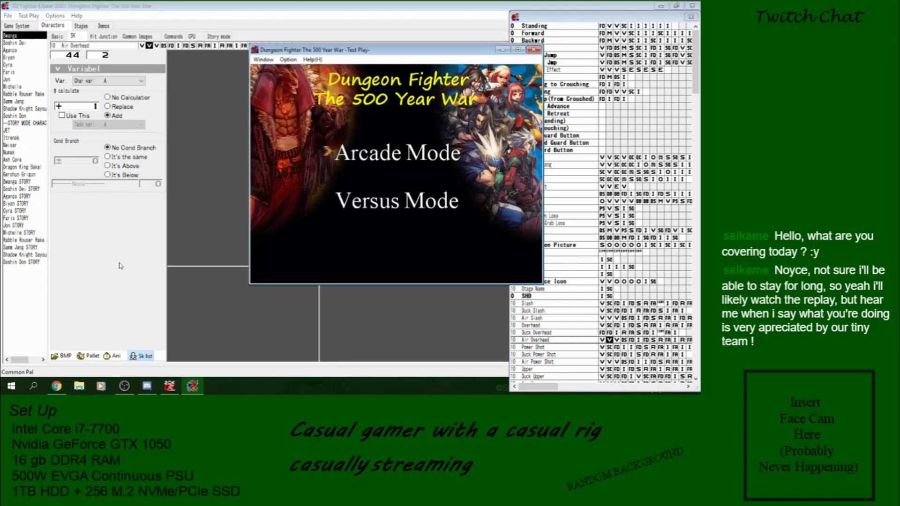
key(Return)
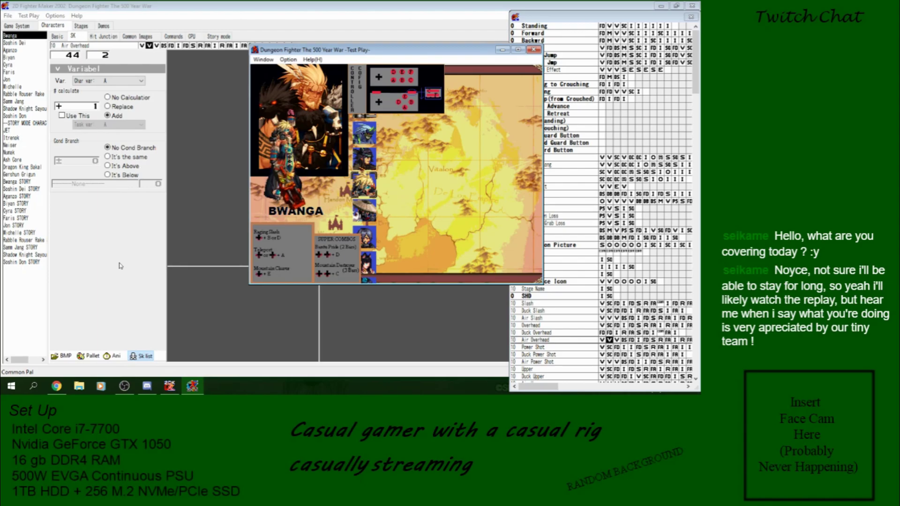
key(Return)
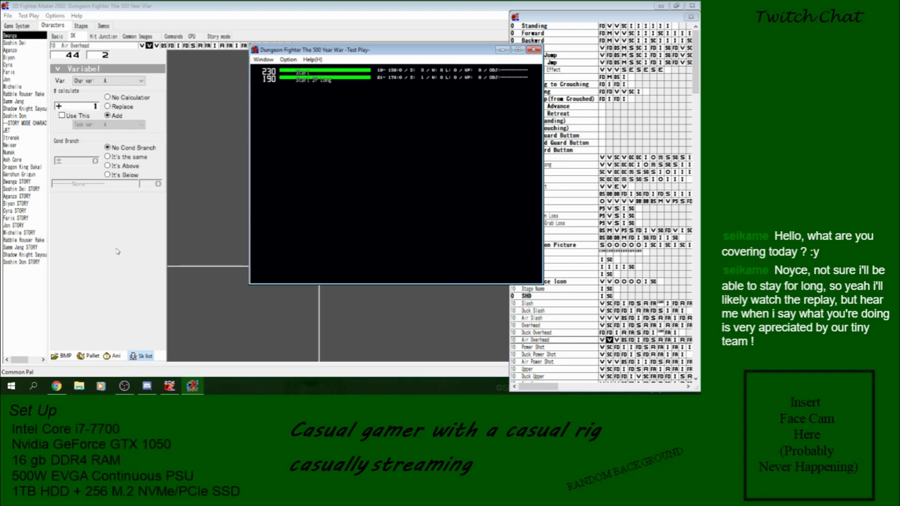
click(532, 50)
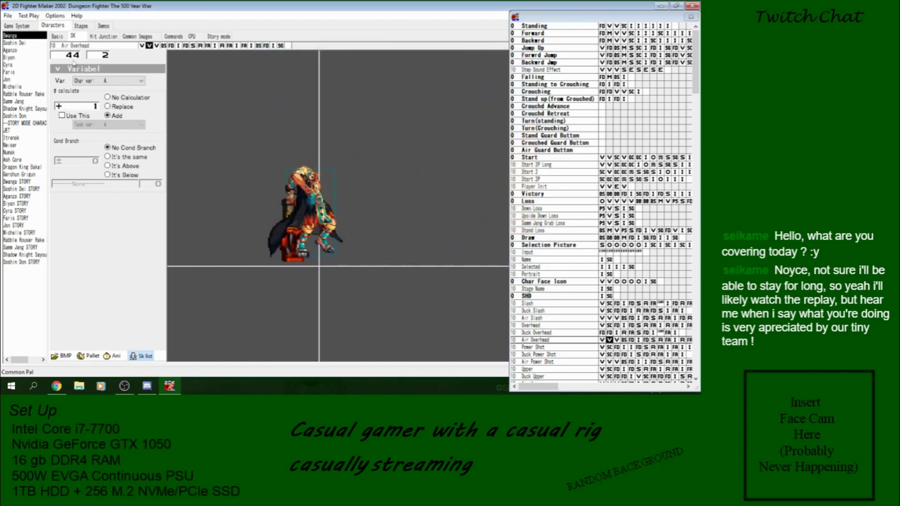
- Open the New Game project from the 2D Fighter Maker 2002 folder in the desktop's Media-Entertainment folder
click(14, 26)
click(8, 15)
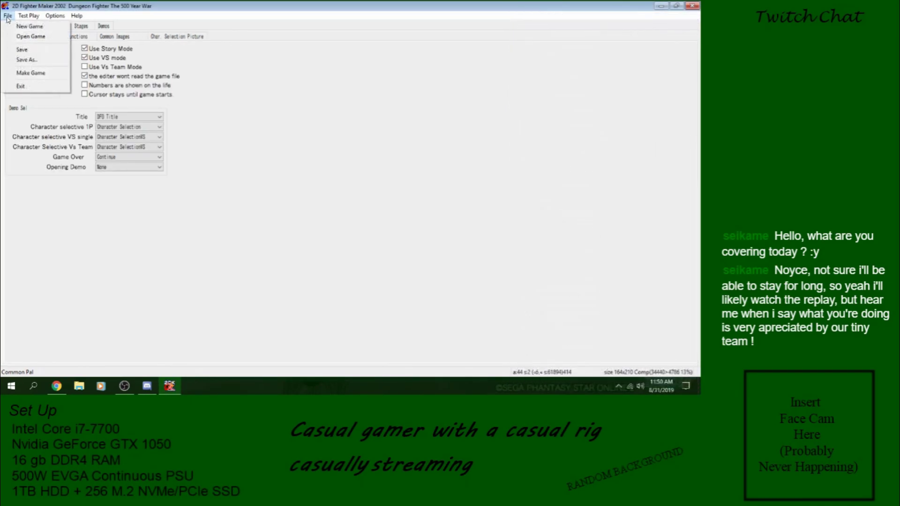
click(36, 37)
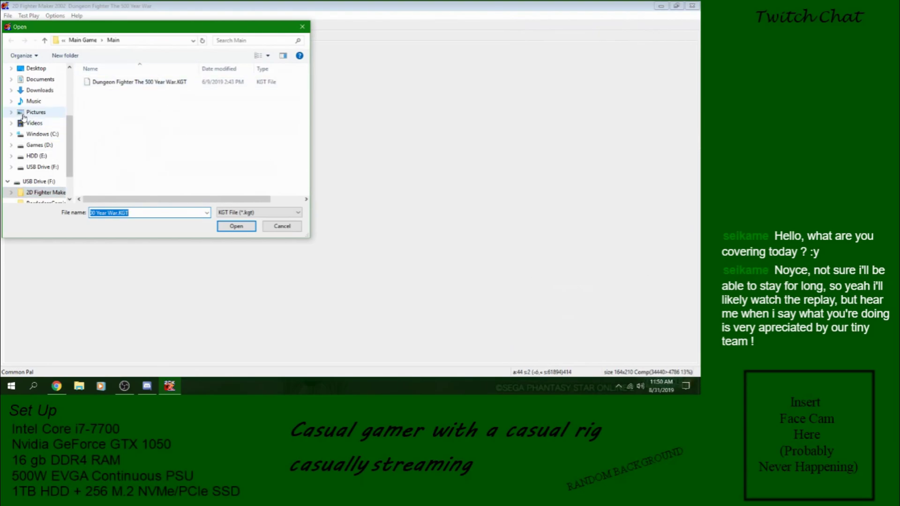
click(35, 68)
double_click(162, 93)
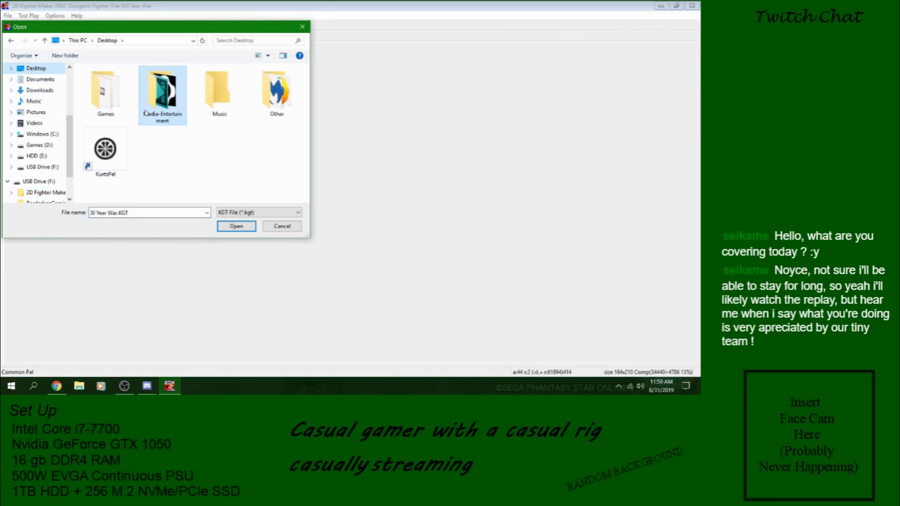
click(129, 84)
double_click(129, 83)
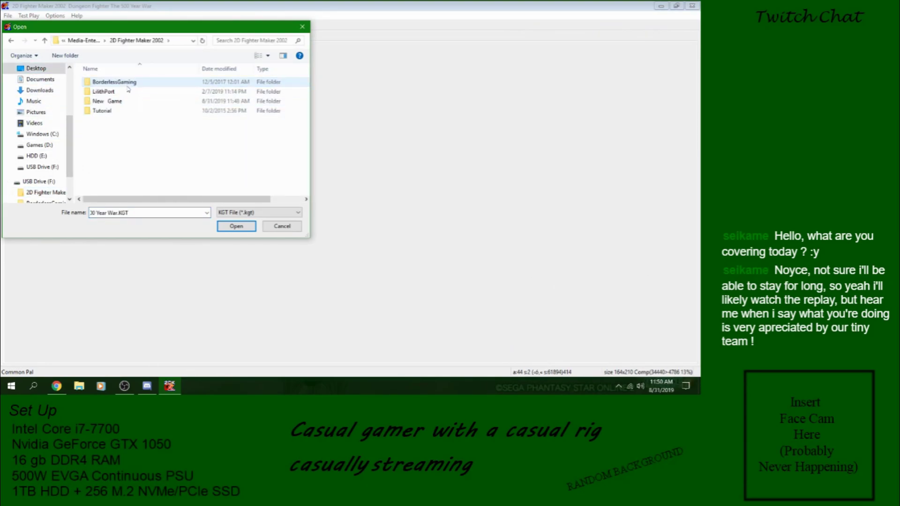
double_click(122, 101)
double_click(126, 83)
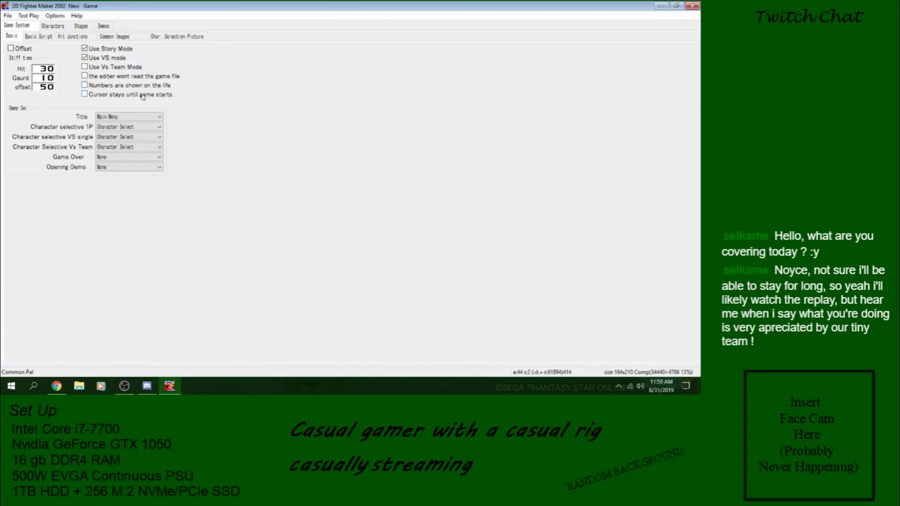
- Assign the Game Over demo to the game system's Game Over selection and save the project
click(105, 157)
click(107, 182)
click(7, 15)
click(20, 48)
- Check the character selection picture settings, the basic script and the Story Mode pages of Soshin Dei and Character 1
click(177, 37)
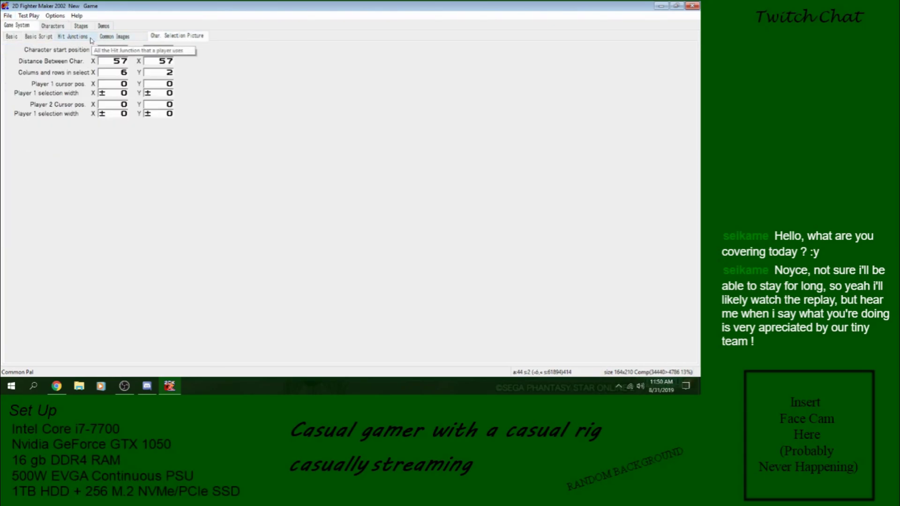
click(35, 36)
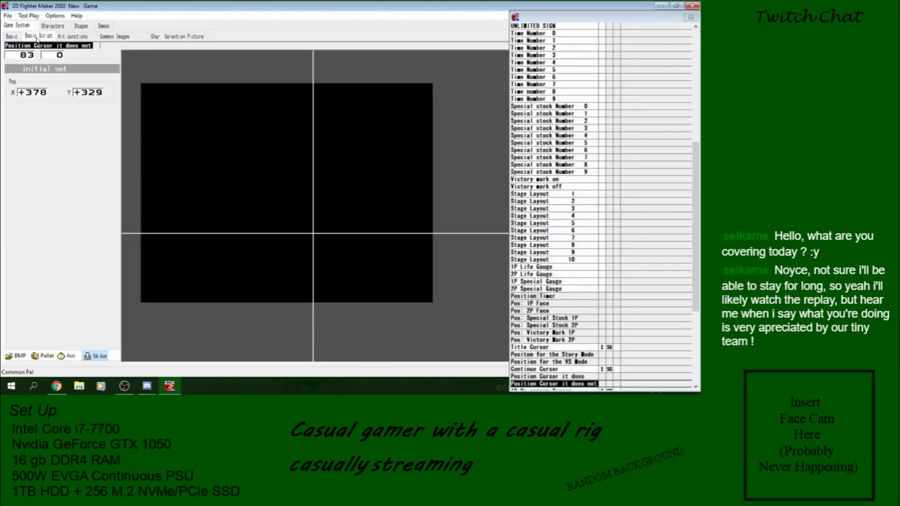
click(52, 26)
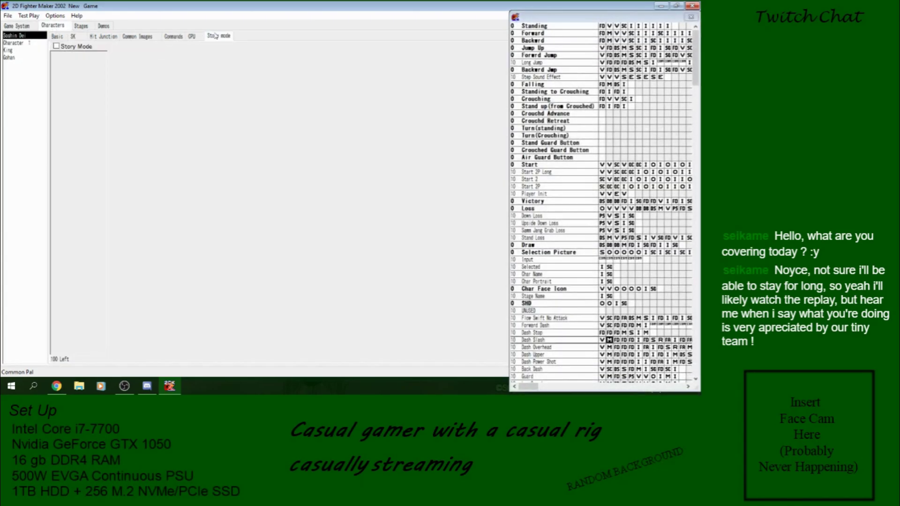
click(26, 44)
- Add a new demo named Demo 1 after the Game Over demo
click(103, 25)
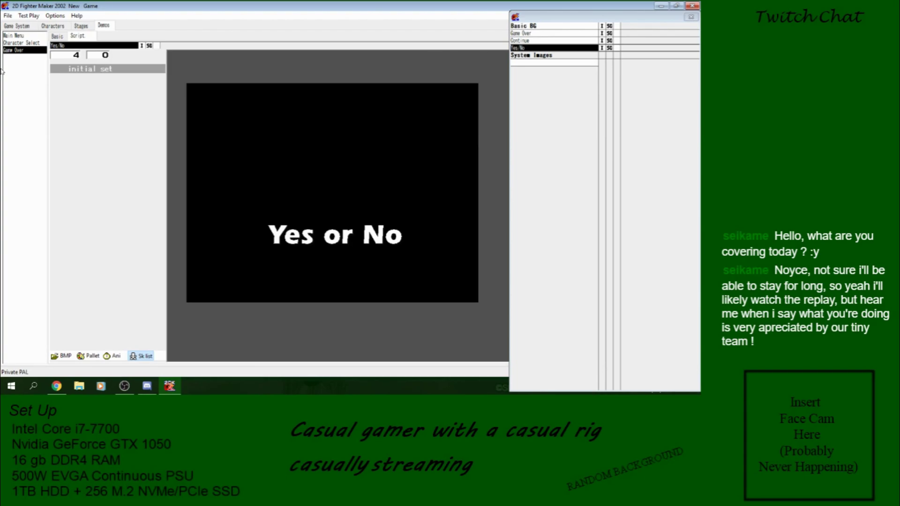
right_click(19, 60)
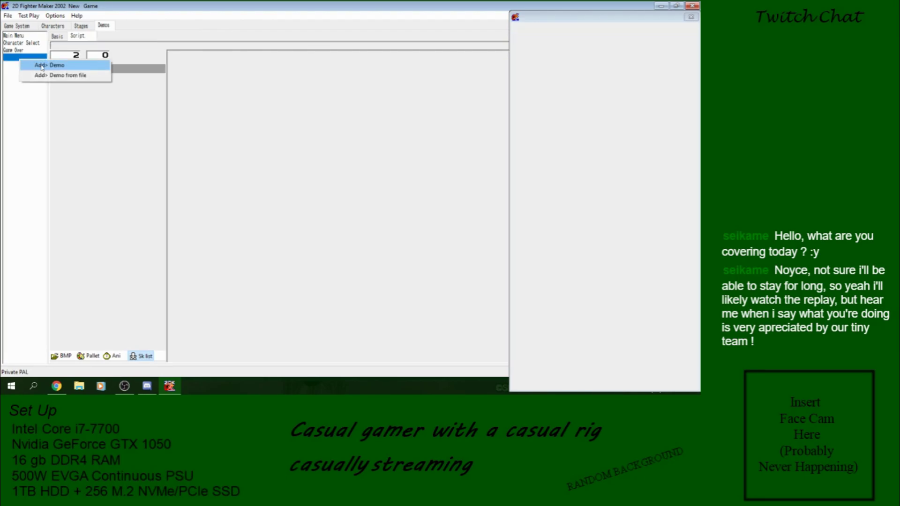
click(50, 65)
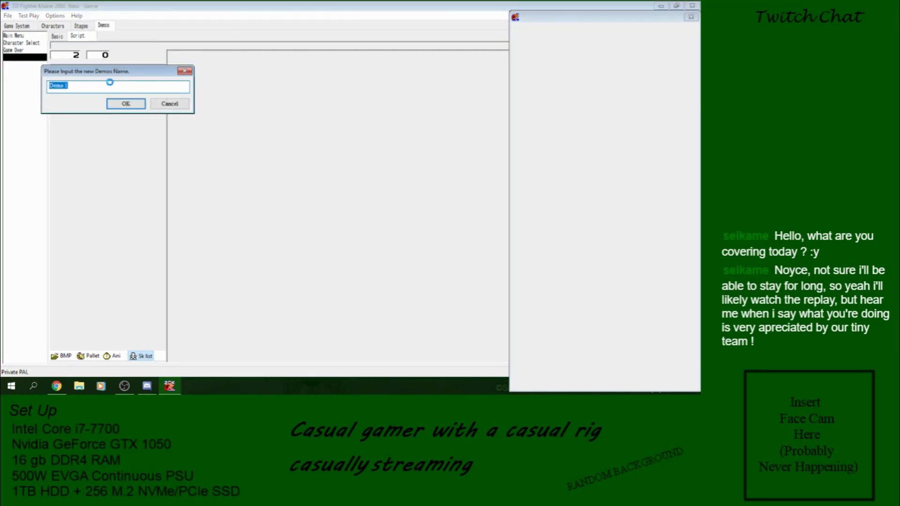
key(Return)
- Insert the selected 636 by 480 area of VS Screen.bmp as the image in Demo 1's Basic BG script
right_click(607, 29)
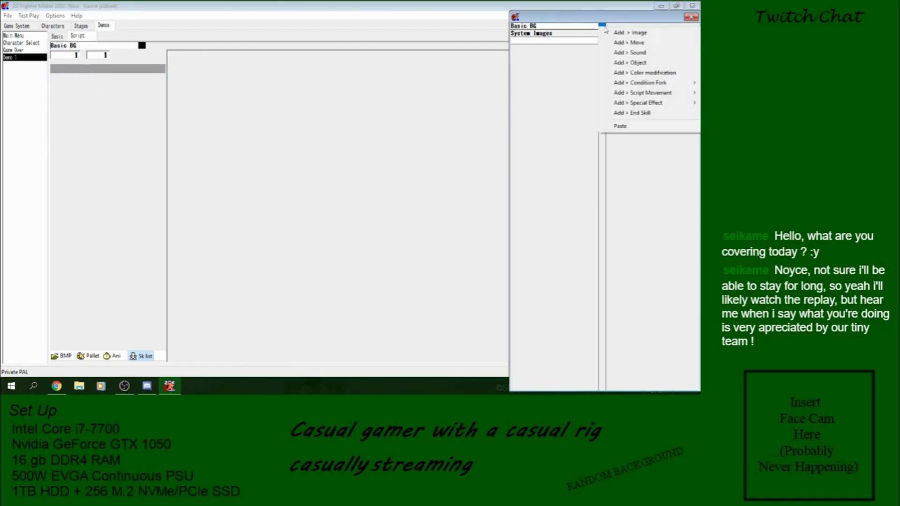
click(60, 357)
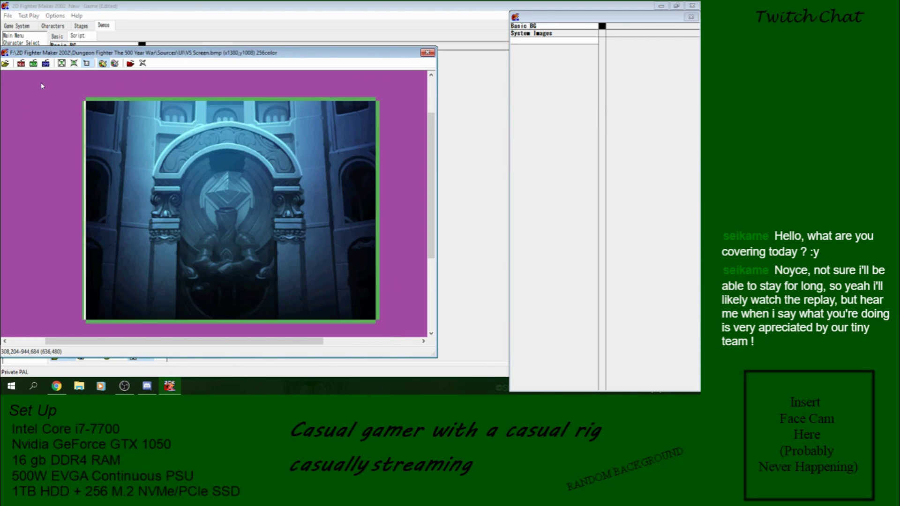
click(21, 64)
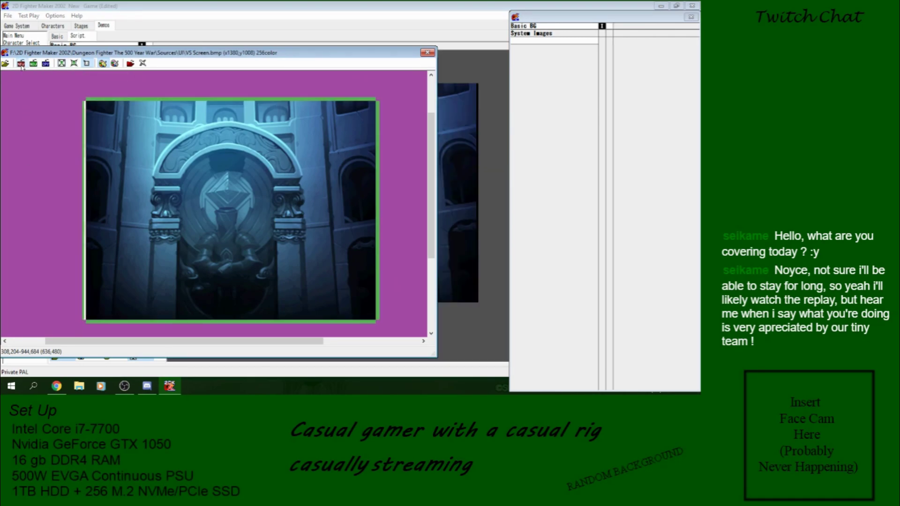
click(425, 53)
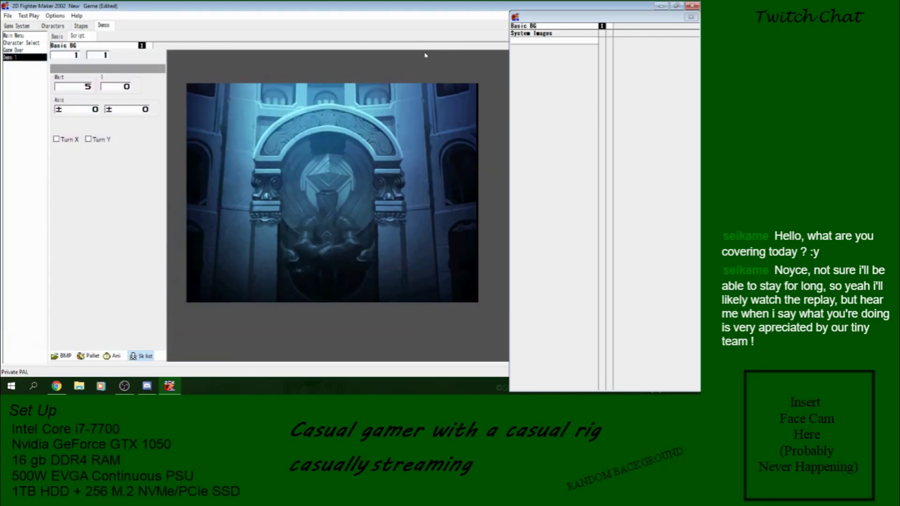
- Edit the wait value of Demo 1's background image and save the project
click(73, 87)
click(73, 87)
right_click(89, 88)
click(8, 16)
click(22, 49)
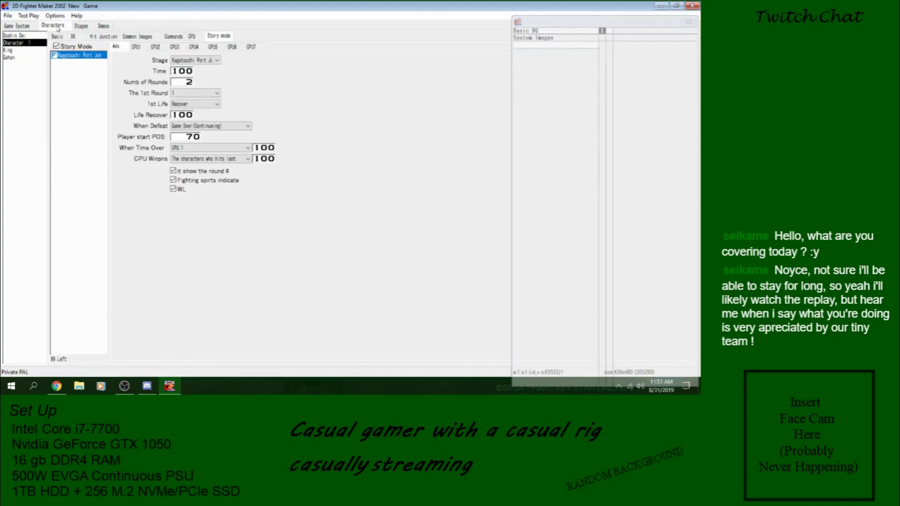
- Insert Demo 1 before the Kagatsuchi Port fight in Character 1's Story Mode and save the project
click(58, 27)
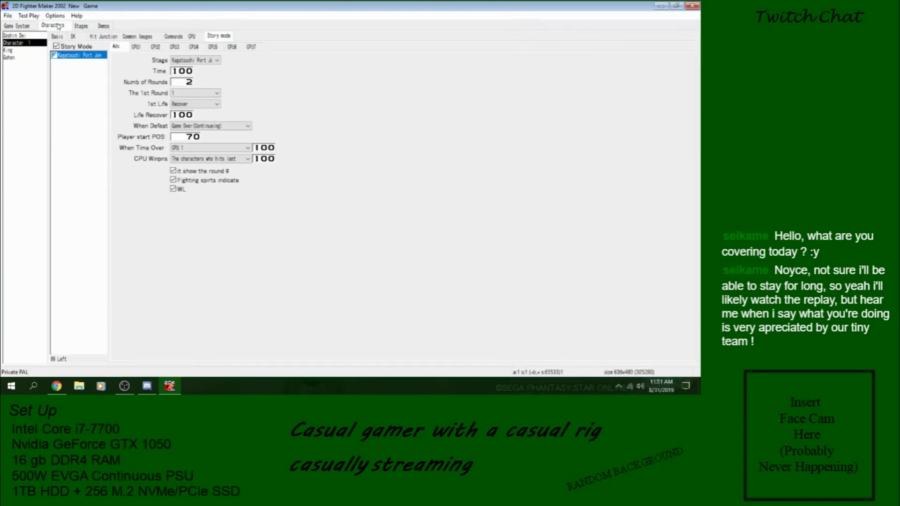
right_click(77, 56)
click(97, 70)
click(190, 68)
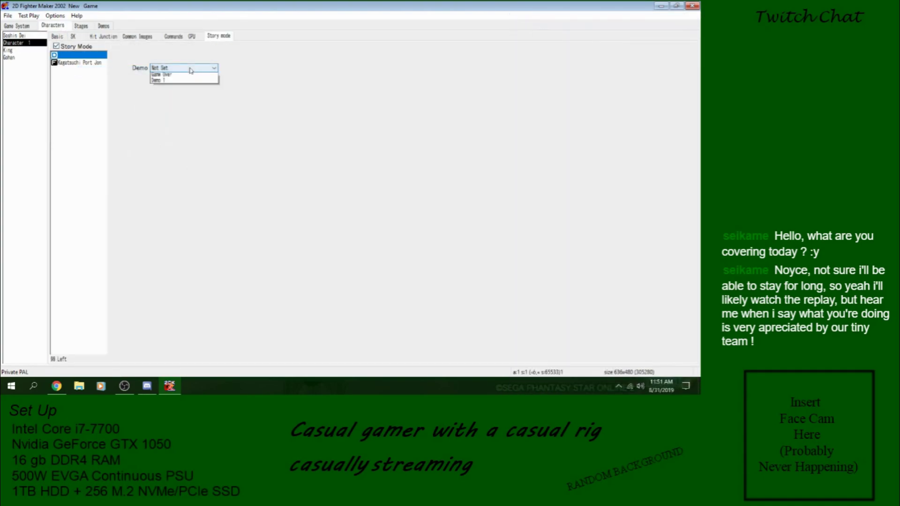
click(180, 99)
click(7, 16)
click(21, 50)
- Test play the game from the title, enter Story Mode with the second character in the roster, and close the test window
click(28, 16)
click(28, 25)
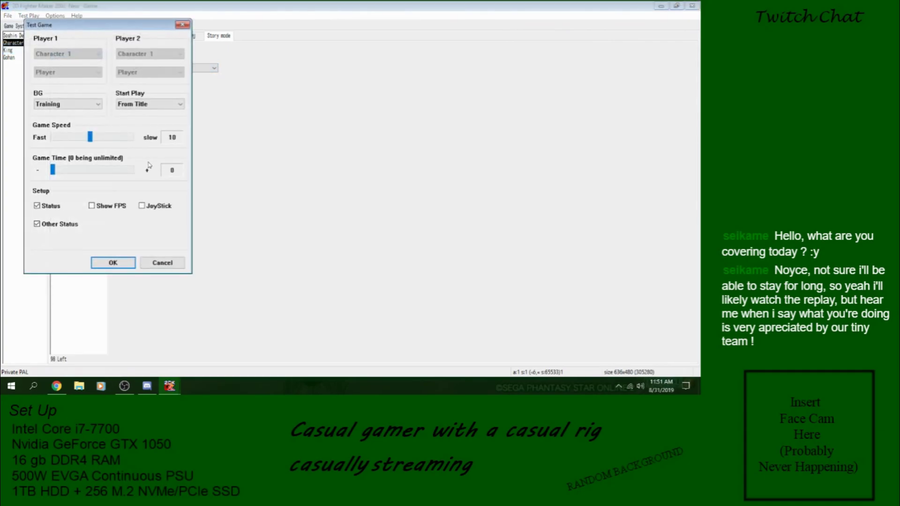
click(113, 263)
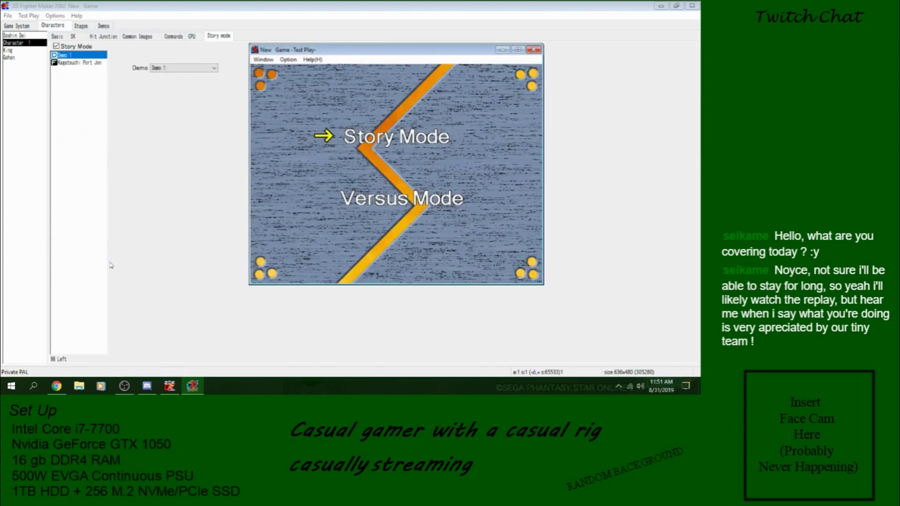
key(z)
key(Right)
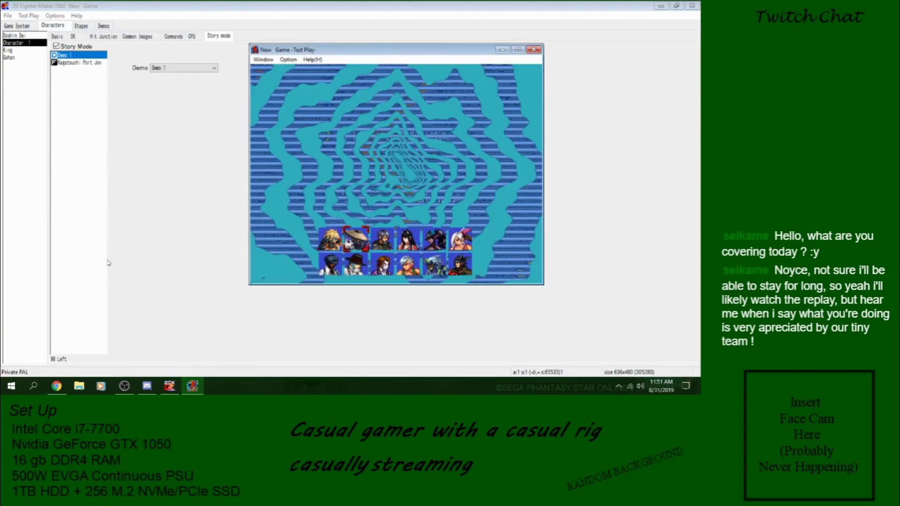
key(Escape)
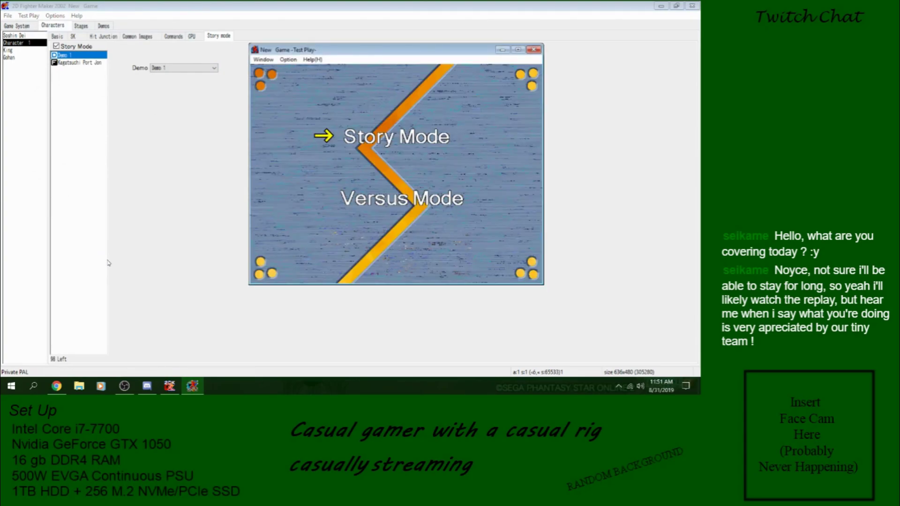
click(537, 51)
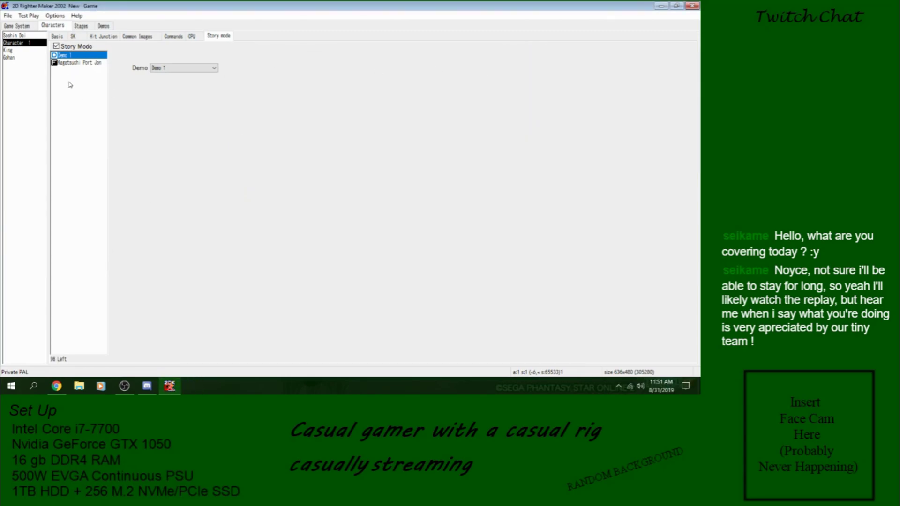
- Check the CPU1 settings of Character 1's Kagatsuchi Port fight and the characters available as its opponent
click(76, 62)
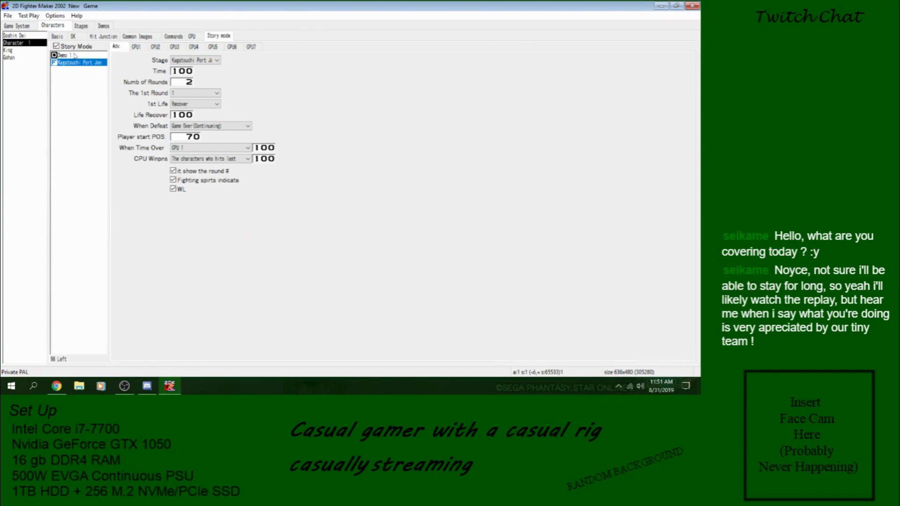
click(142, 49)
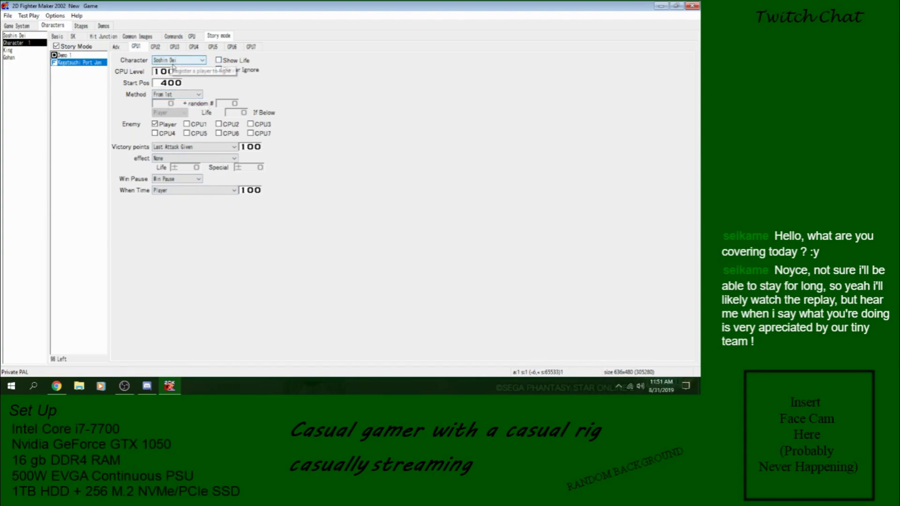
click(190, 61)
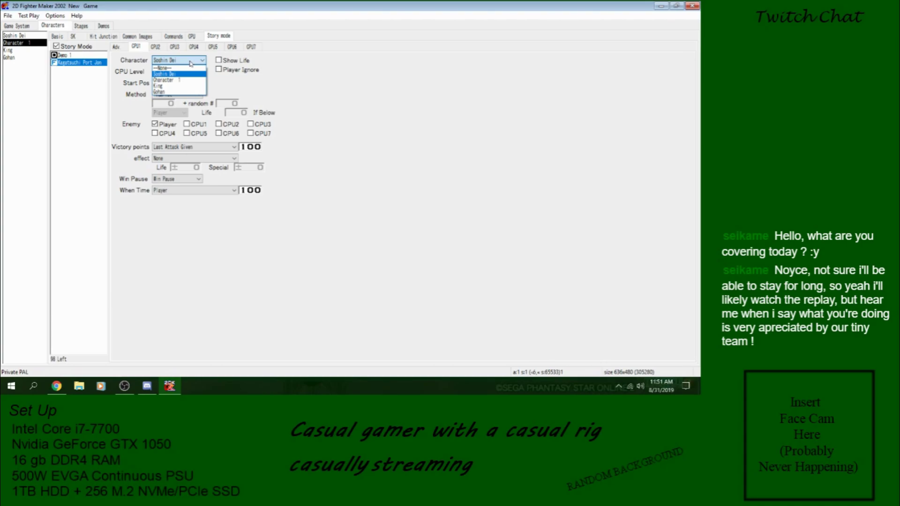
click(188, 60)
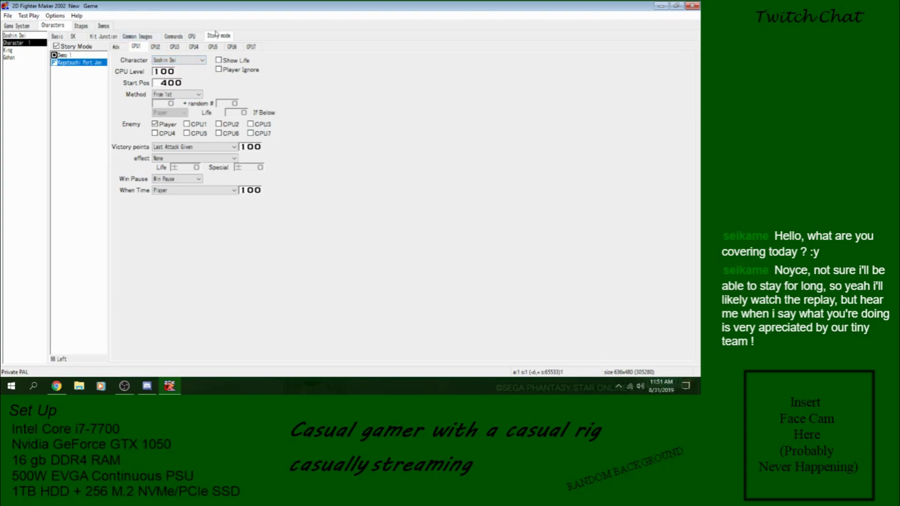
- Review the time-over and stage options of the Kagatsuchi Port fight and save the project
click(116, 48)
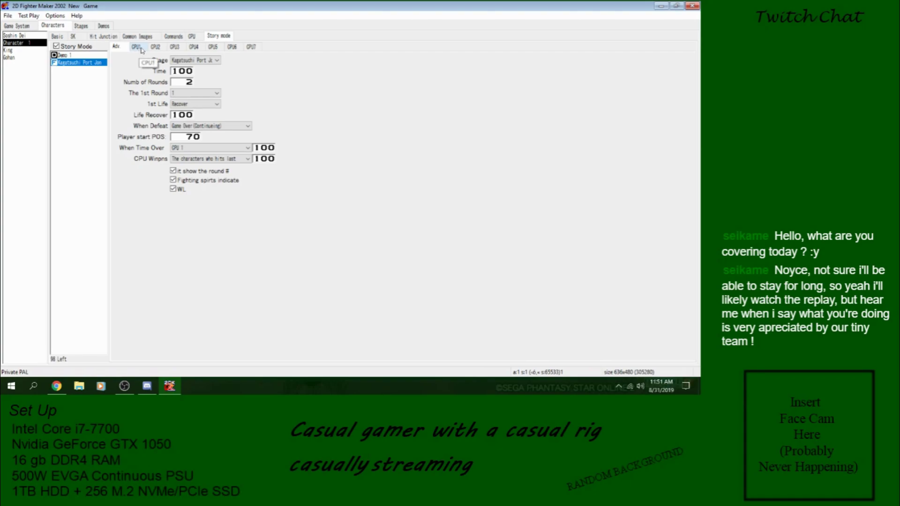
key(Tab)
click(204, 149)
click(204, 149)
click(188, 60)
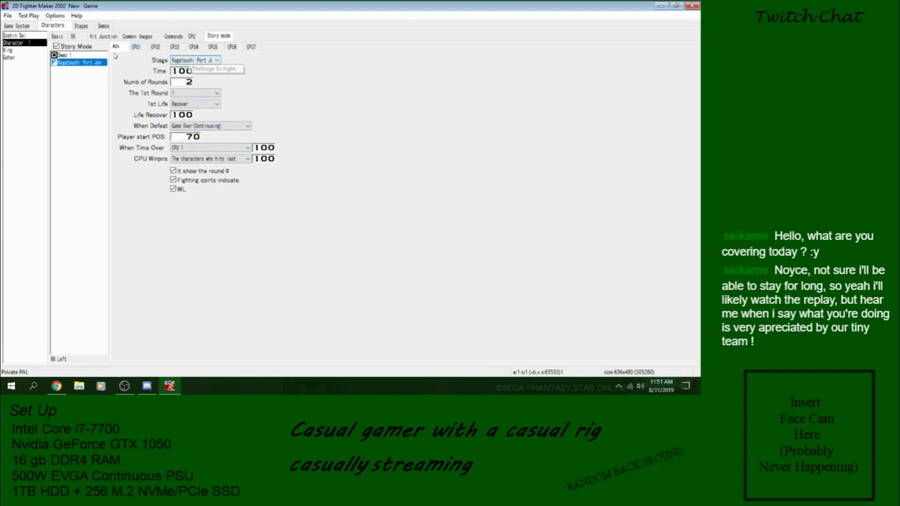
click(8, 16)
click(19, 51)
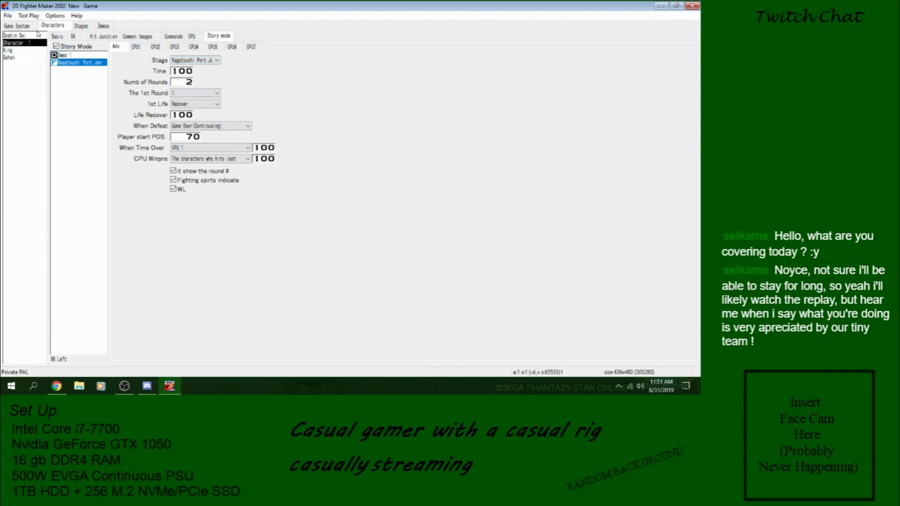
- Look through the game system's basic settings, basic scripts, hit junctions, common images and character selection picture settings
click(21, 26)
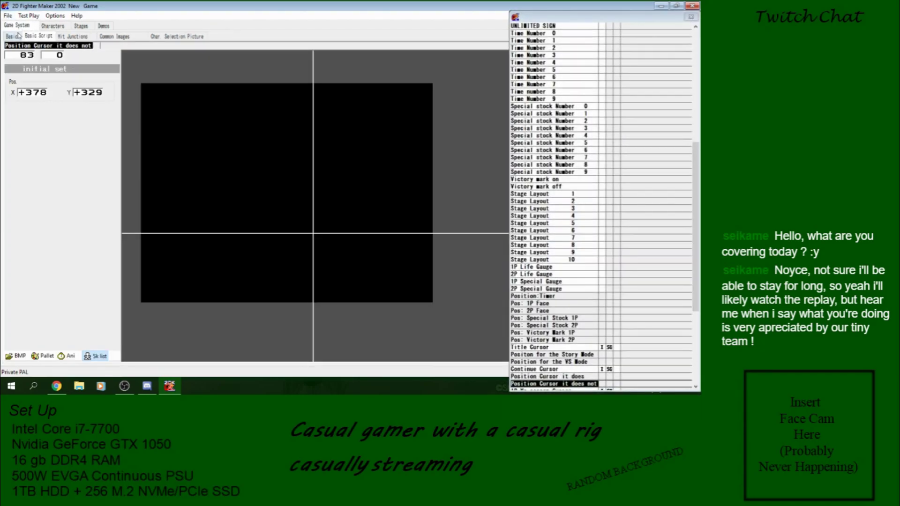
click(71, 38)
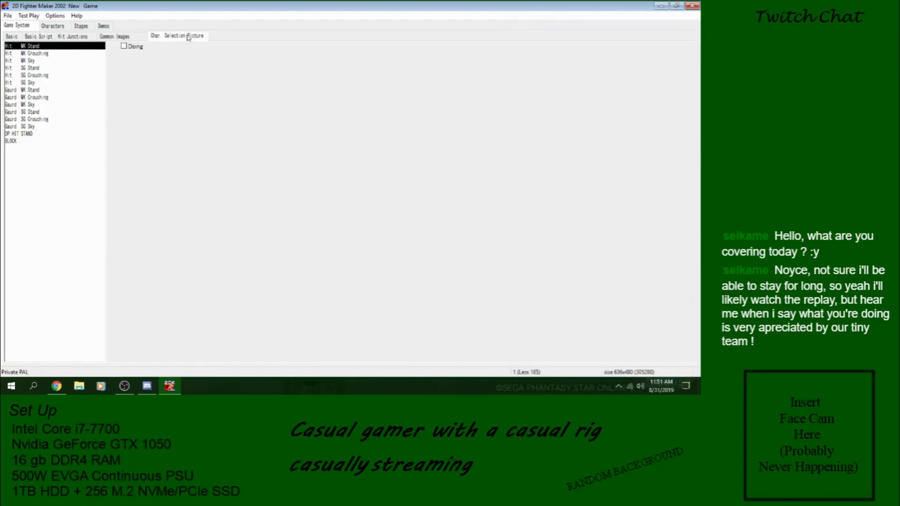
click(180, 36)
click(106, 49)
click(107, 38)
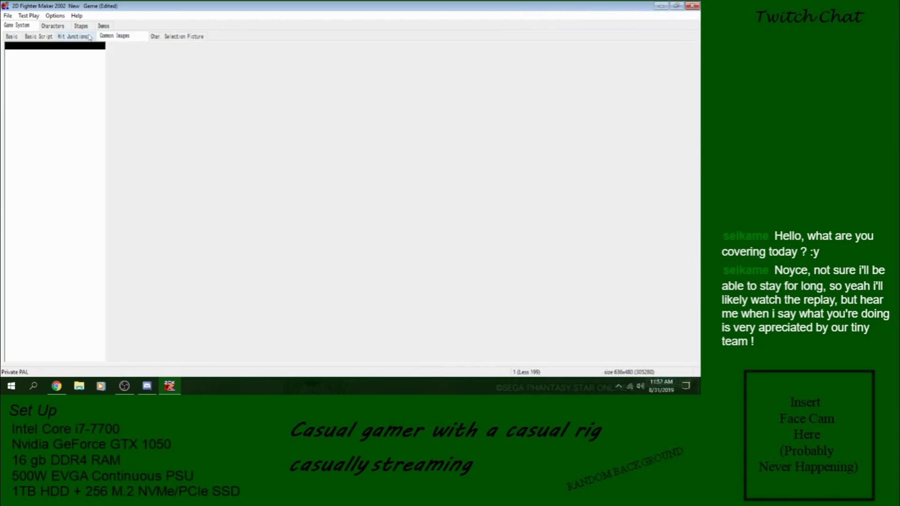
click(67, 36)
click(39, 37)
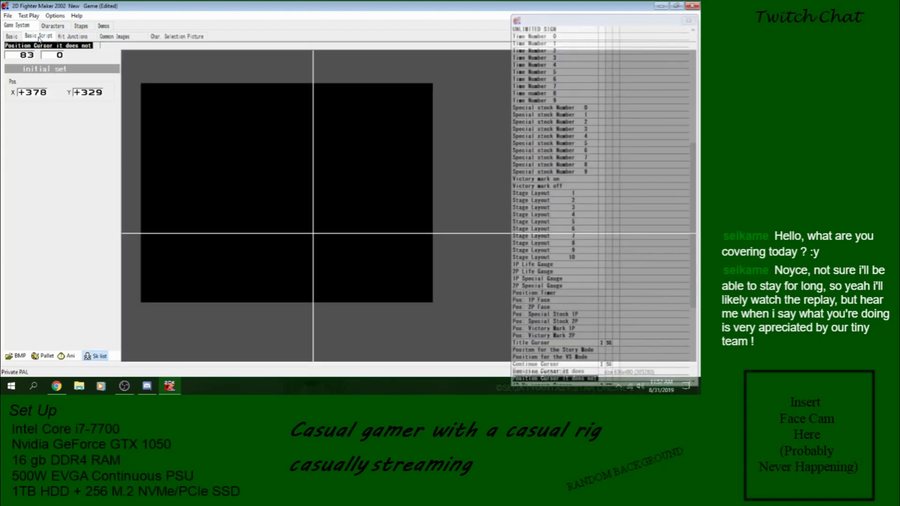
click(11, 37)
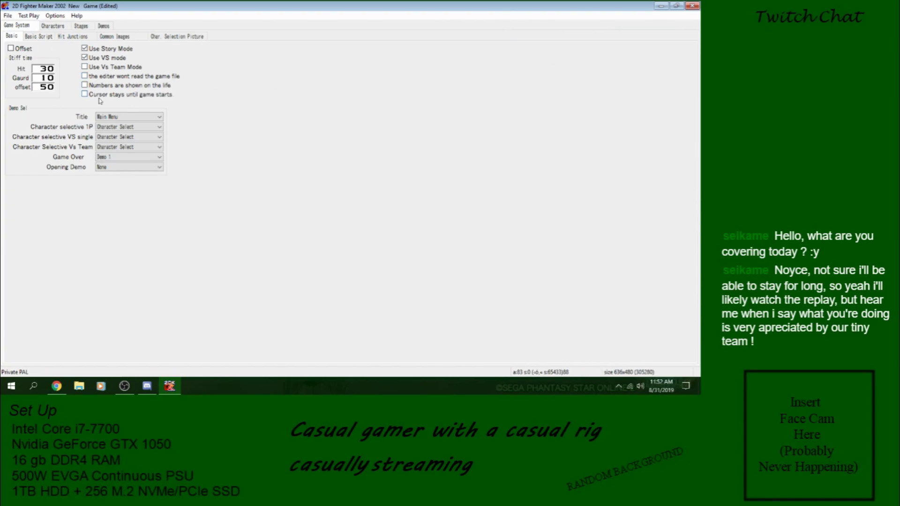
click(33, 37)
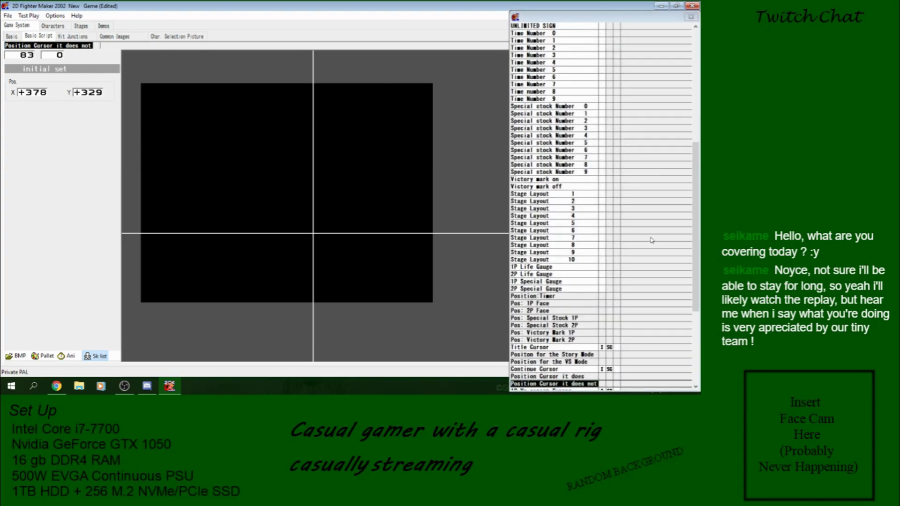
- Examine the special stock, victory mark, gauge and timer position entries in the game system's basic script list
drag(696, 235, 696, 296)
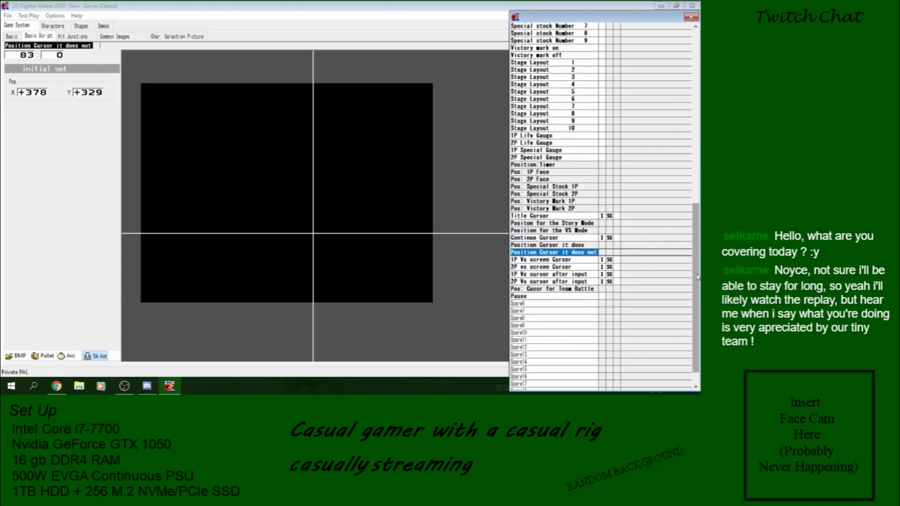
click(554, 173)
click(556, 179)
click(559, 186)
click(563, 194)
click(565, 201)
click(568, 208)
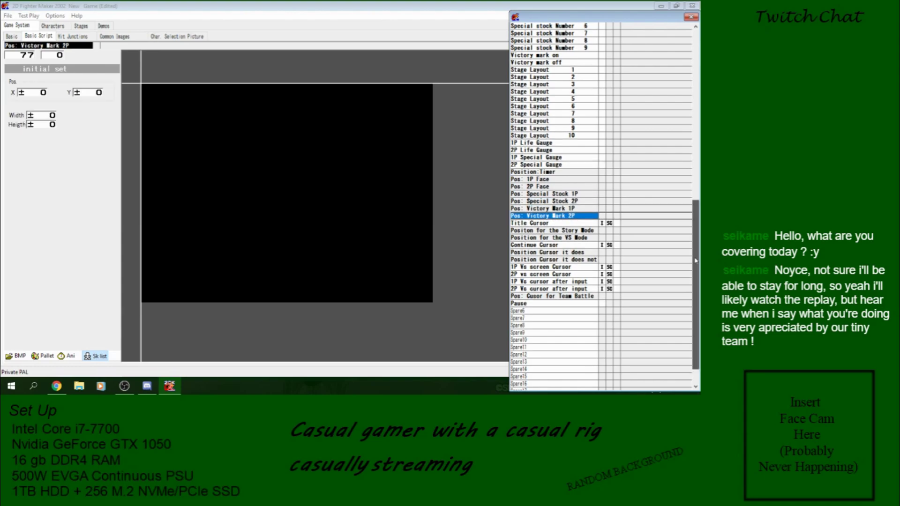
scroll(692, 262, up, 4)
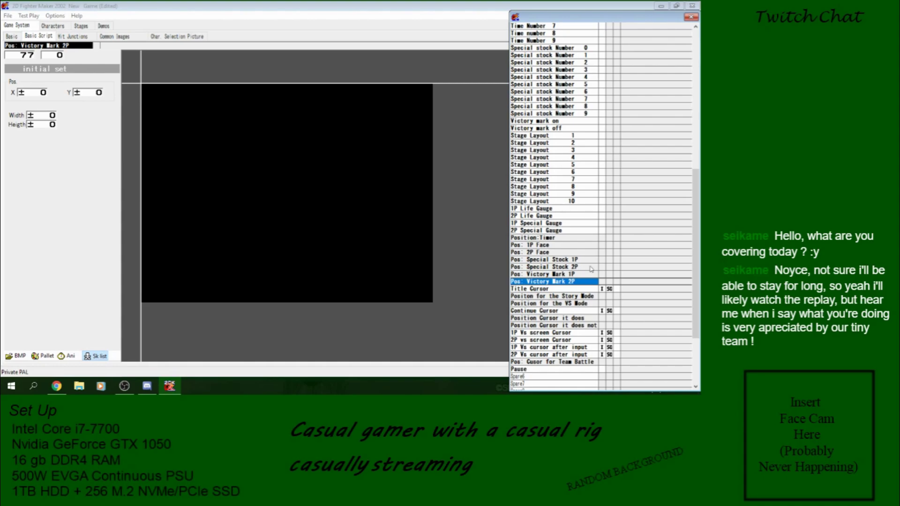
click(606, 253)
click(583, 238)
click(575, 230)
click(582, 215)
click(583, 209)
click(581, 194)
drag(696, 229, 696, 131)
click(77, 36)
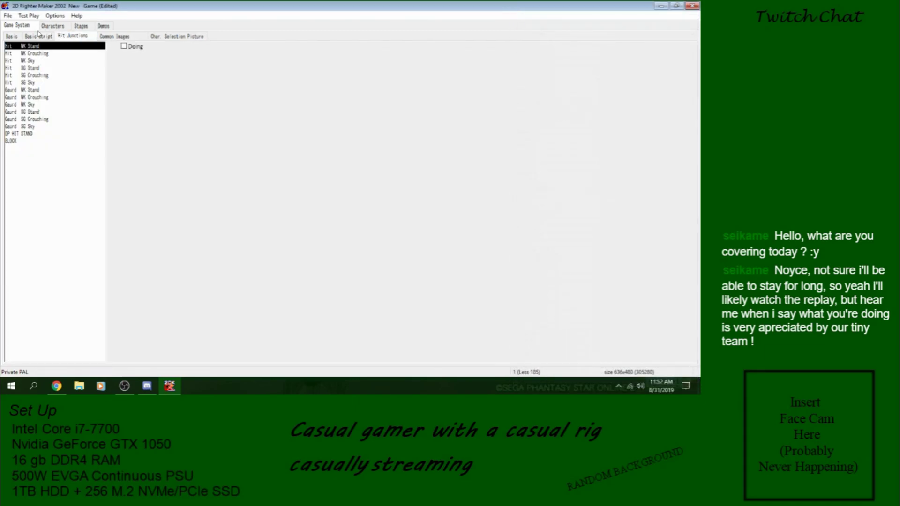
- Add a special fight to Soshin Dei's empty Story Mode sequence
click(52, 27)
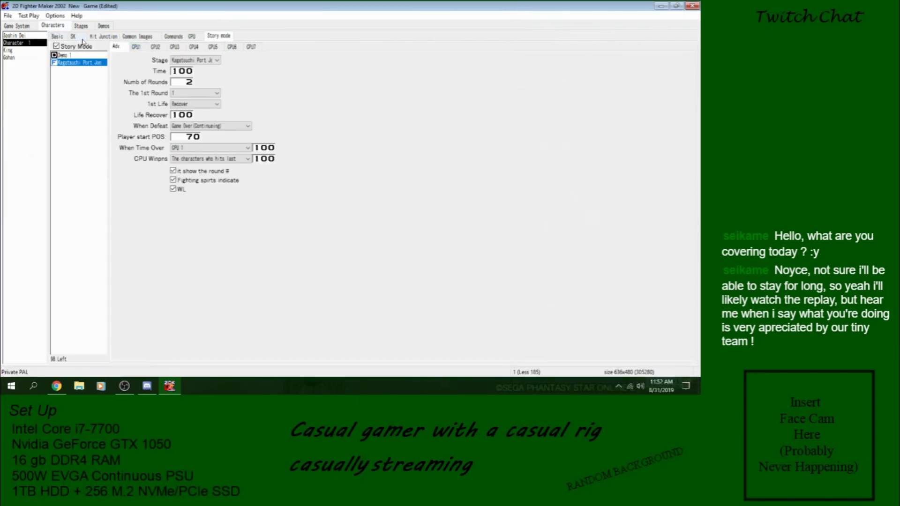
click(20, 35)
click(88, 38)
click(76, 36)
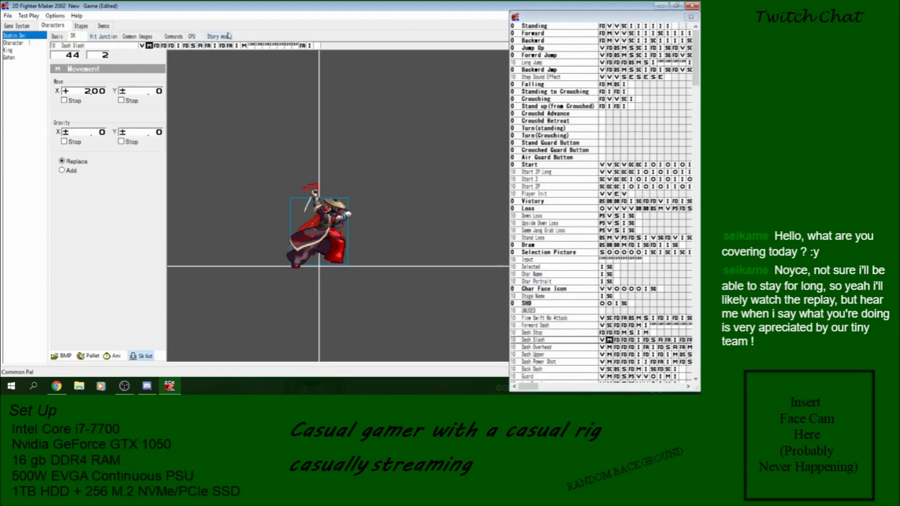
click(218, 36)
click(67, 55)
right_click(67, 56)
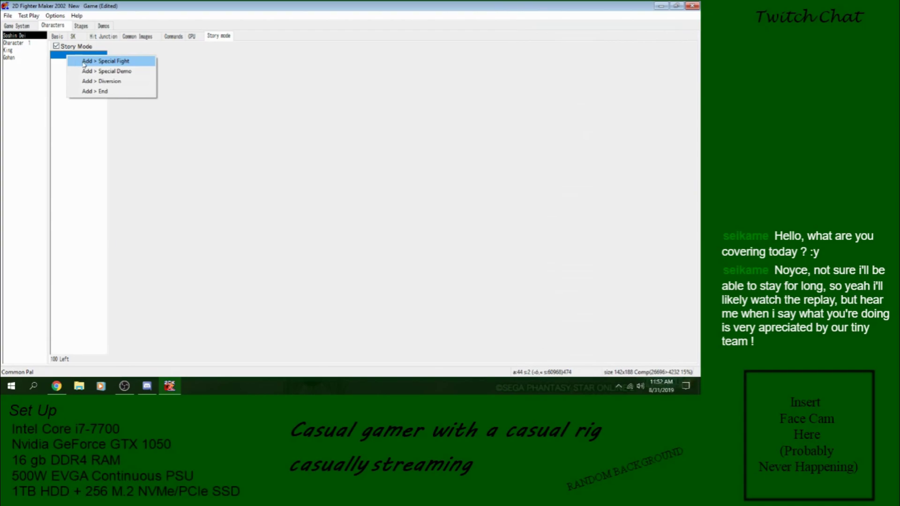
click(109, 60)
- Set the stage of Soshin Dei's new Story Mode fight to Training
click(201, 61)
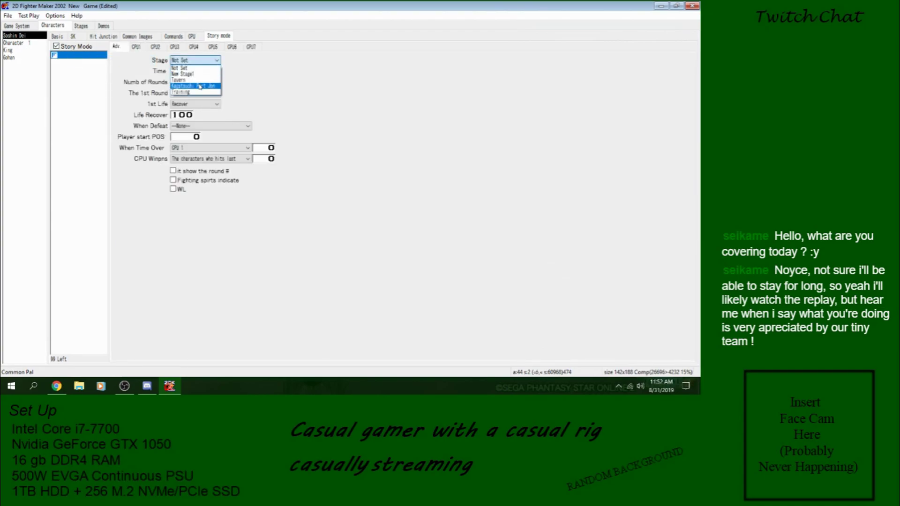
click(201, 87)
click(193, 60)
click(189, 81)
click(194, 60)
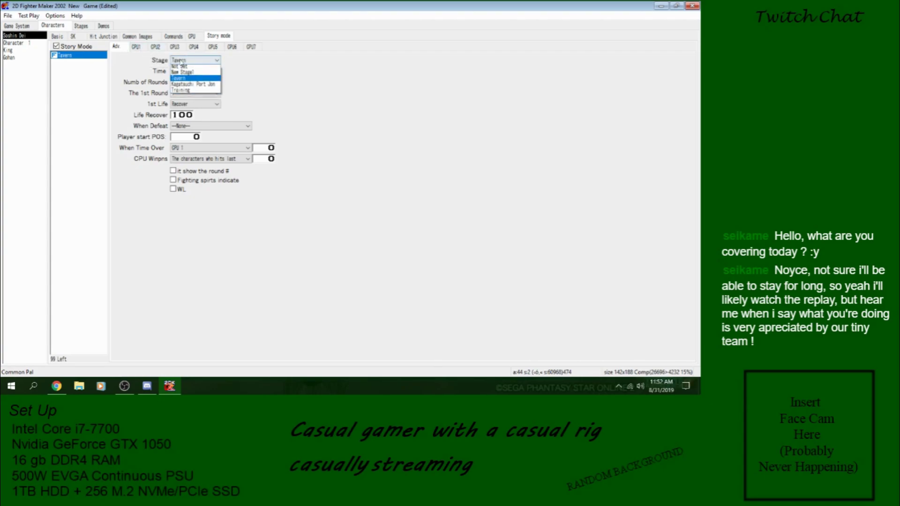
click(188, 92)
double_click(177, 71)
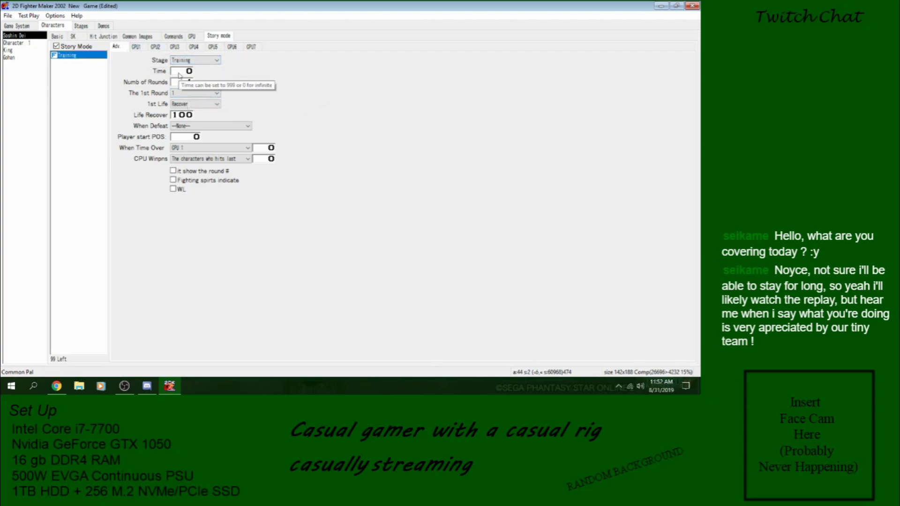
- Return to Character 1's Story Mode and review the stage options of its Kagatsuchi Port fight
click(19, 43)
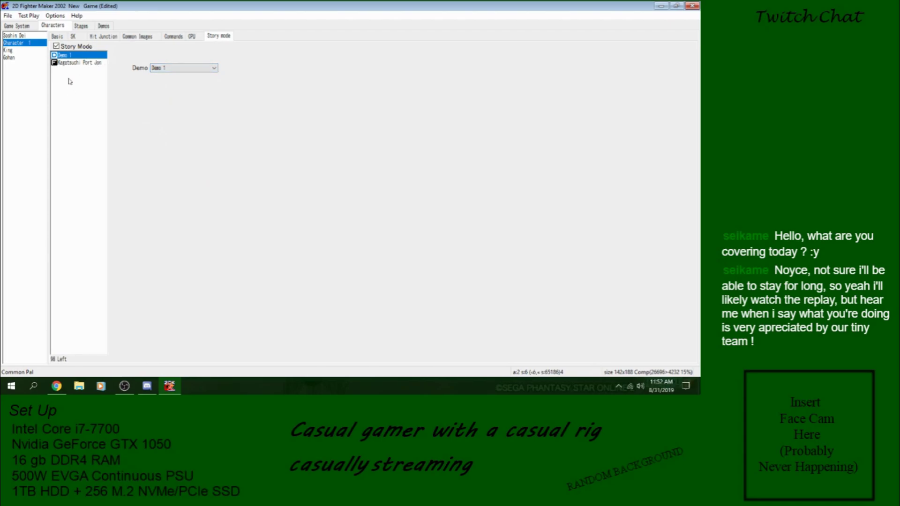
click(20, 35)
click(20, 43)
click(145, 35)
click(218, 36)
click(94, 63)
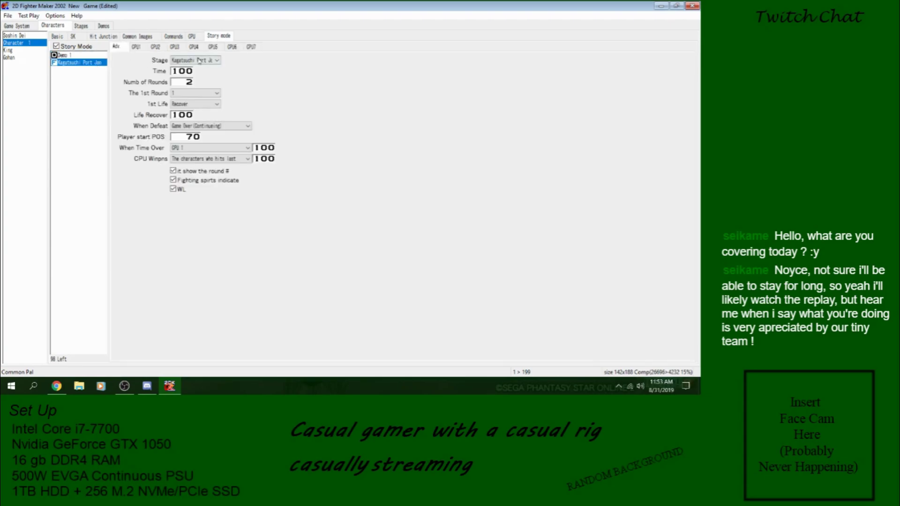
click(199, 60)
click(186, 91)
- Inspect the sound command in New Stage1's background script
click(82, 25)
click(16, 37)
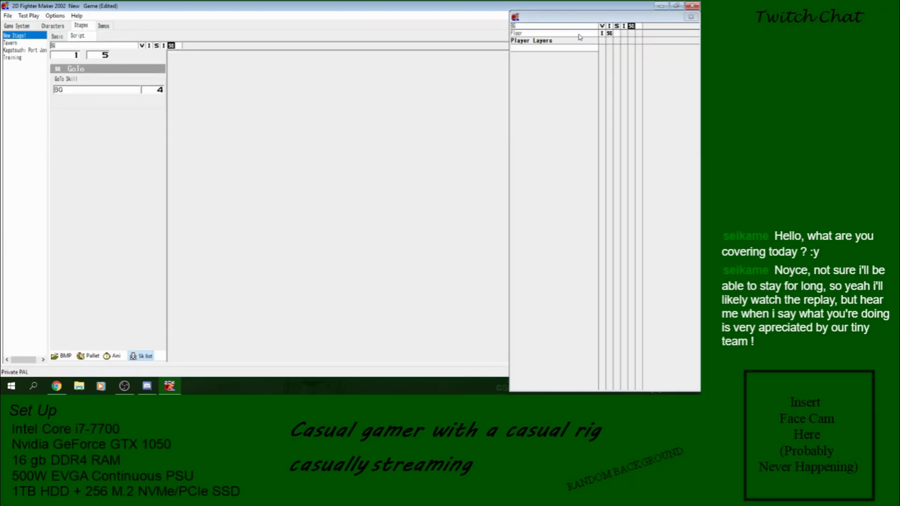
click(618, 26)
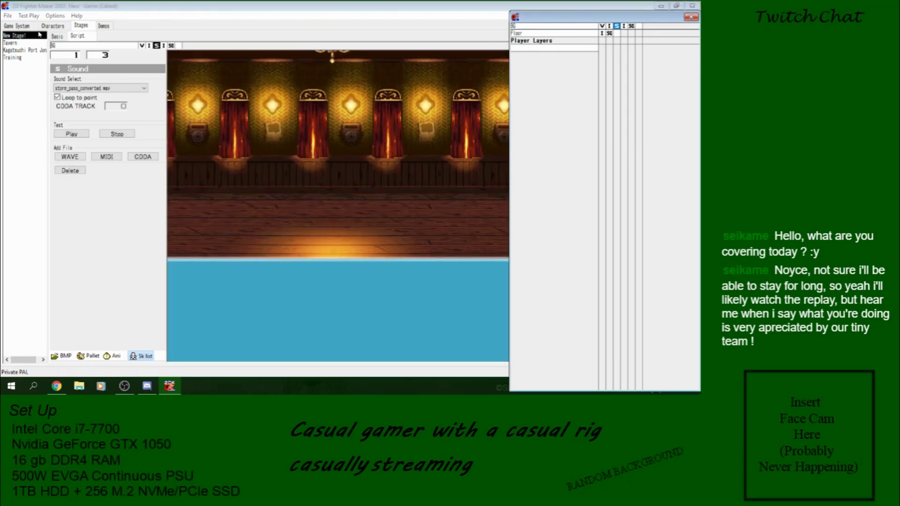
- Set the stage of Character 1's Story Mode fight to New Stage1 and save the project
click(52, 26)
click(194, 60)
click(199, 75)
click(8, 15)
click(18, 50)
- Test play the game from the title, pick a character in Story Mode, watch the demo and close the test window
click(29, 16)
click(33, 24)
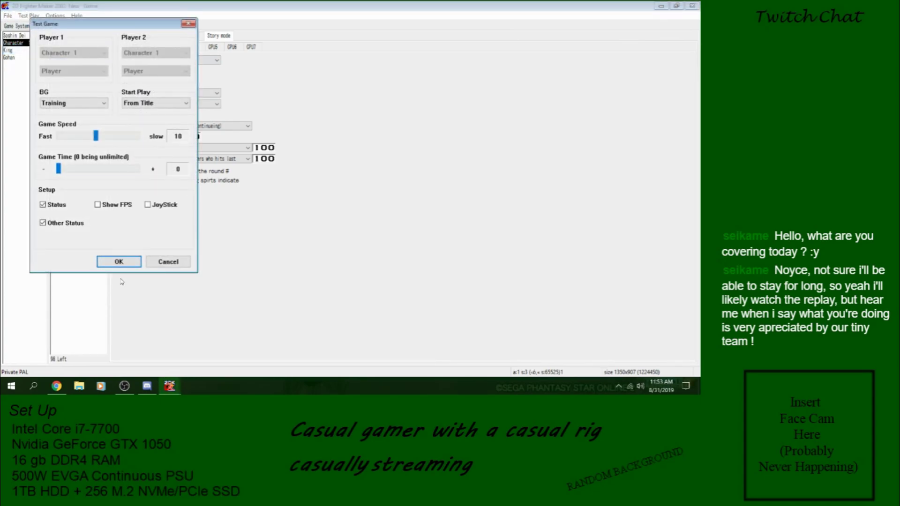
click(123, 262)
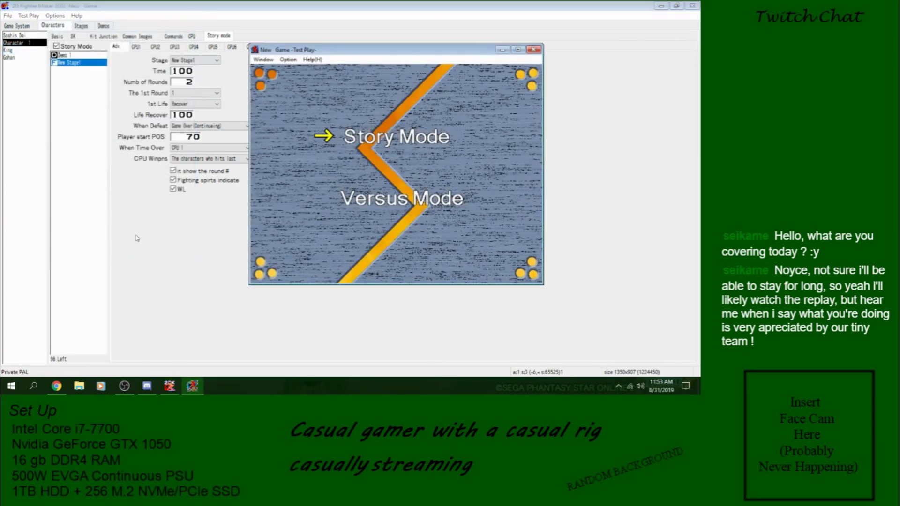
key(z)
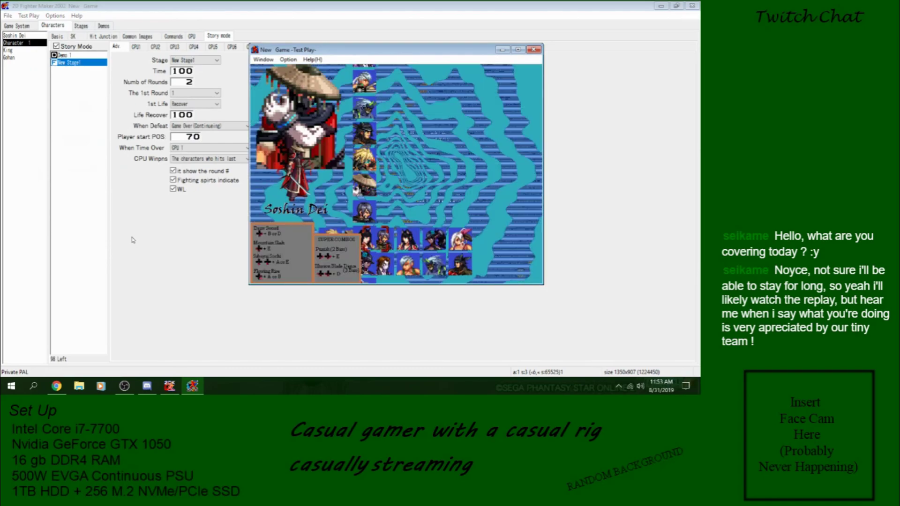
key(Right)
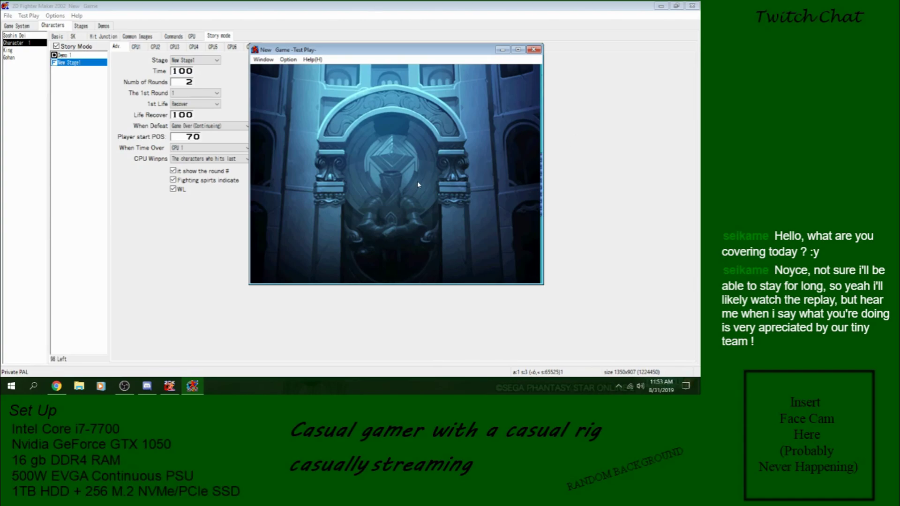
click(533, 50)
- Delete Demo 1 from Character 1's Story Mode sequence and save the project
right_click(70, 55)
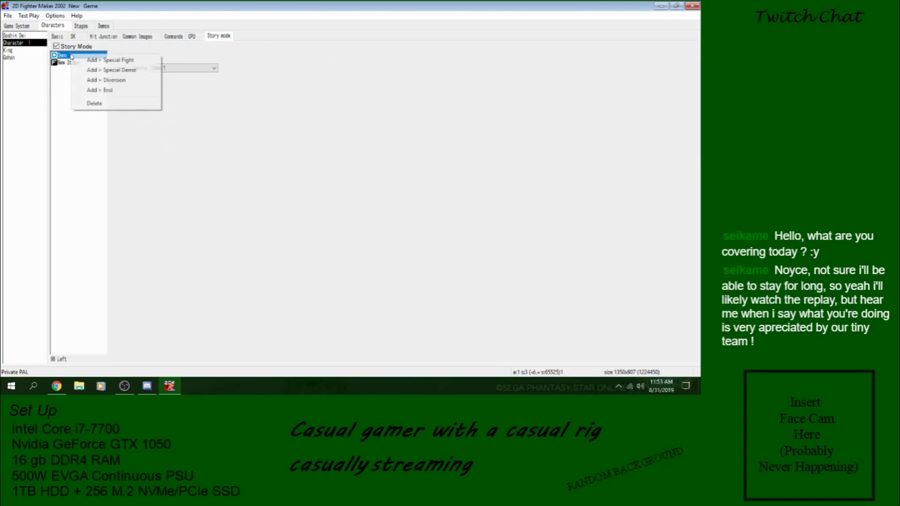
click(92, 103)
click(317, 224)
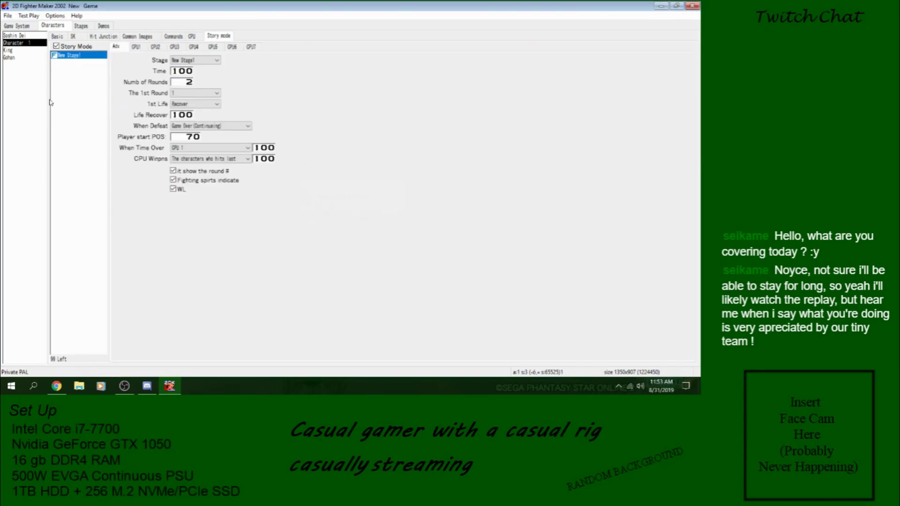
click(7, 15)
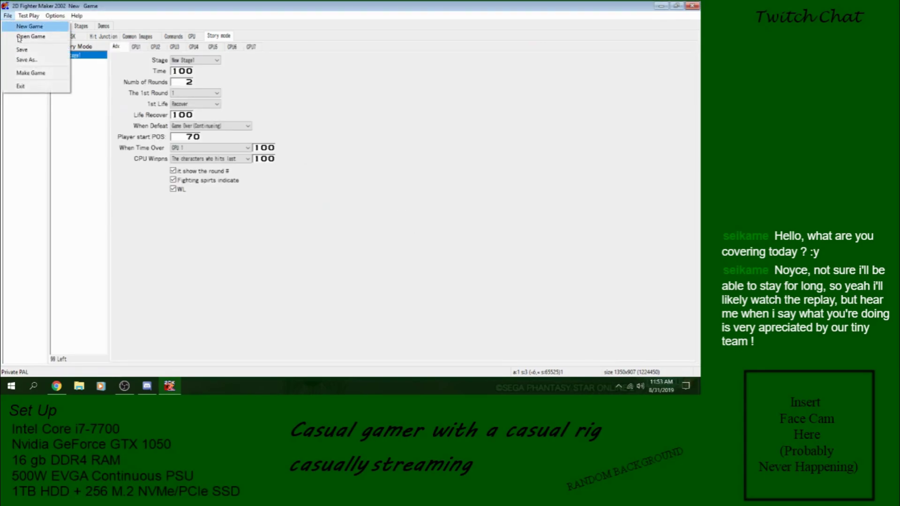
- Test play from the title again and start the Story Mode fight without the introductory demo
click(29, 16)
click(114, 260)
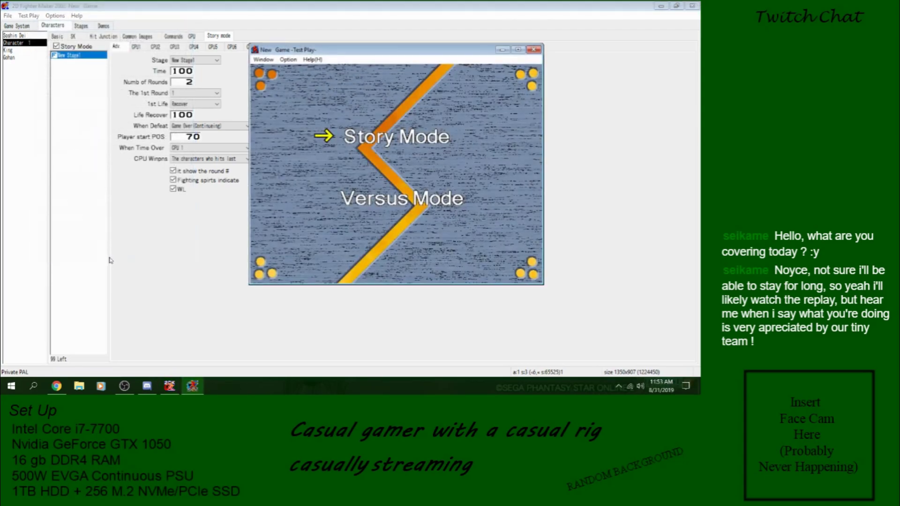
key(Return)
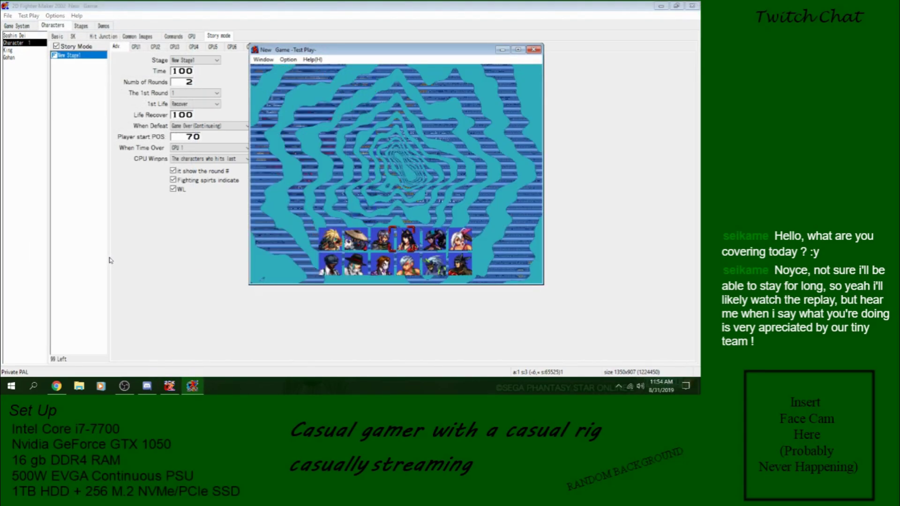
key(Return)
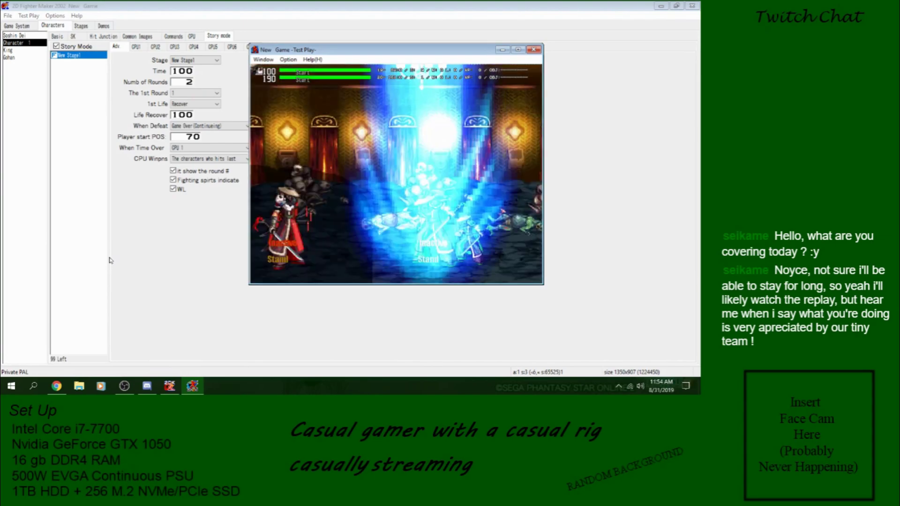